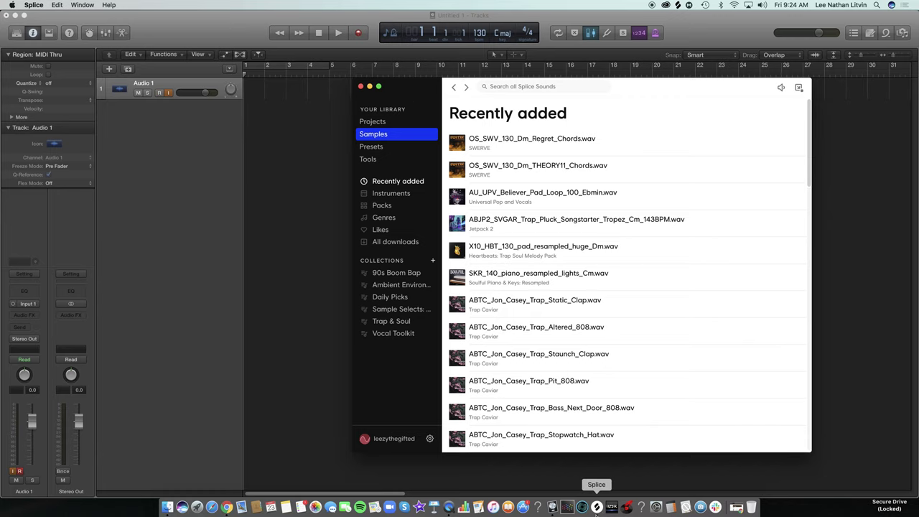
Step: Switch to Chrome, preview OS_SWV_130_Dm_THEORY11_Chords.wav from Splice's SWERVE pack with the system volume raised, and minimize the browser
left_click(740, 508)
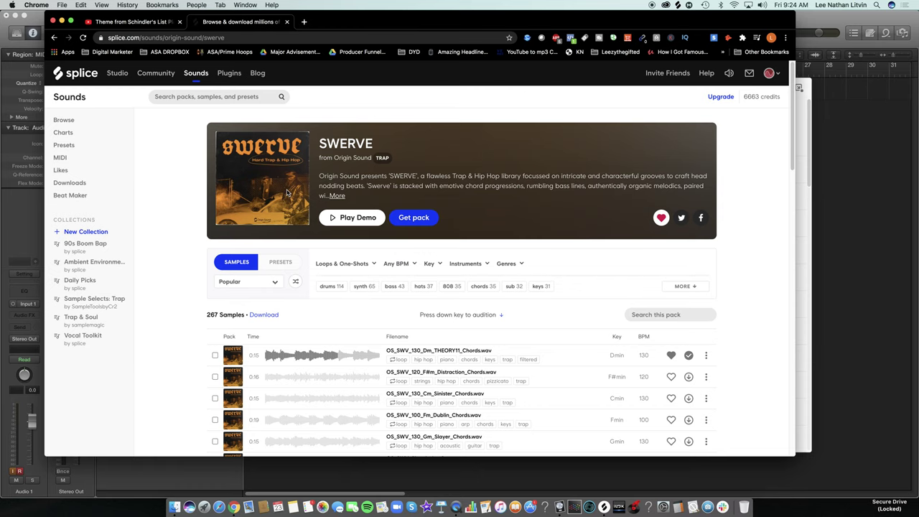
scroll(215, 230, "down", 5)
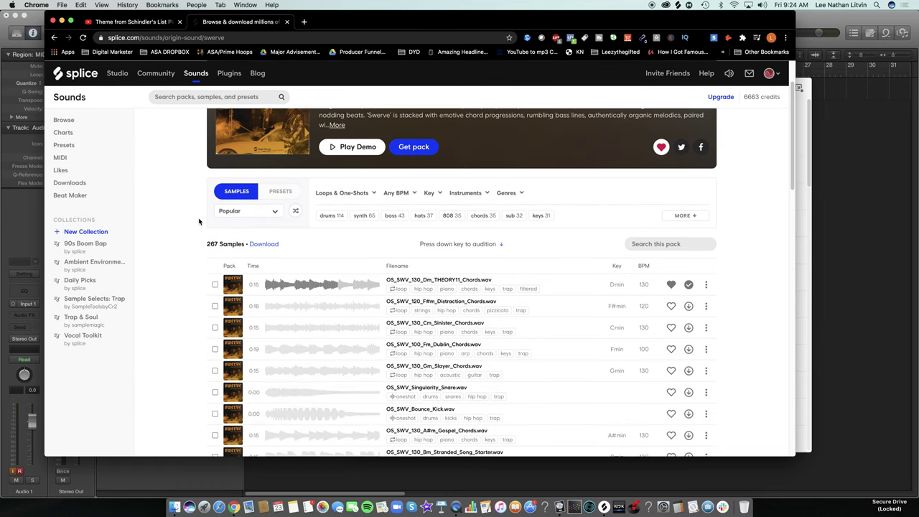
scroll(223, 207, "up", 3)
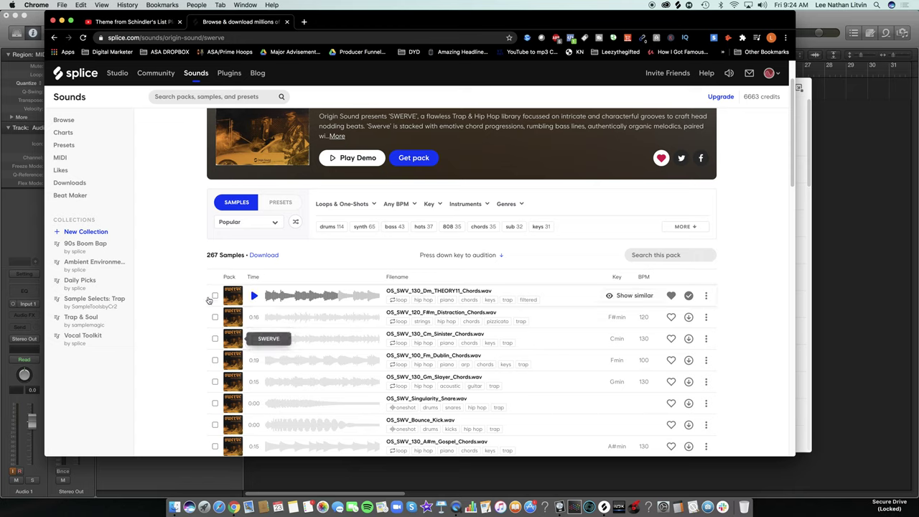
left_click(253, 297)
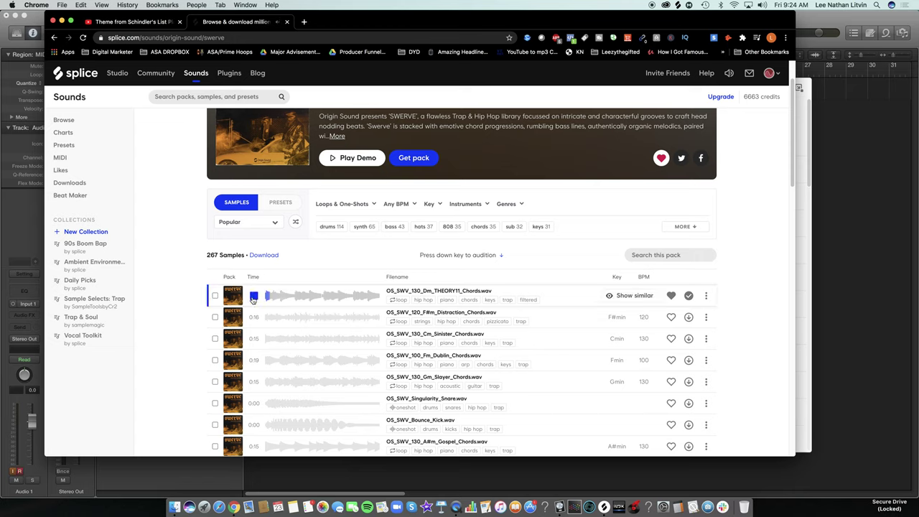
key("XF86AudioRaiseVolume")
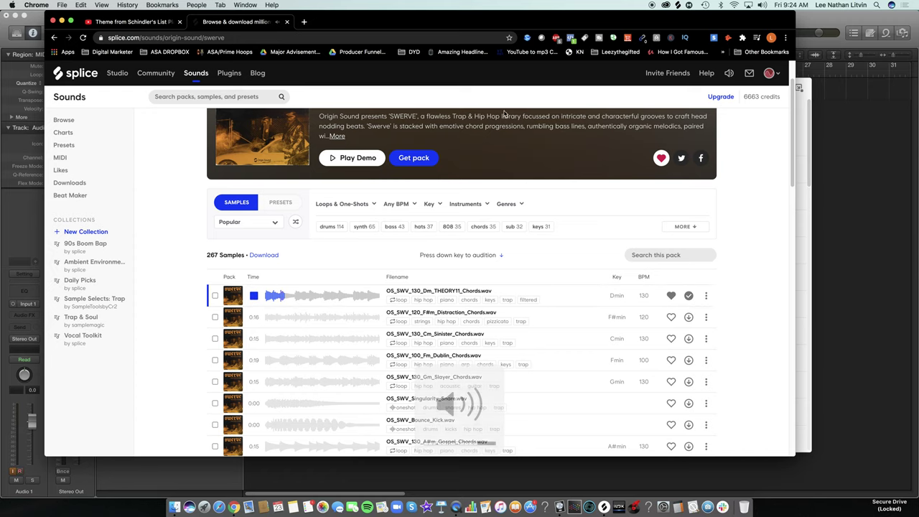
left_click(762, 5)
left_click(770, 62)
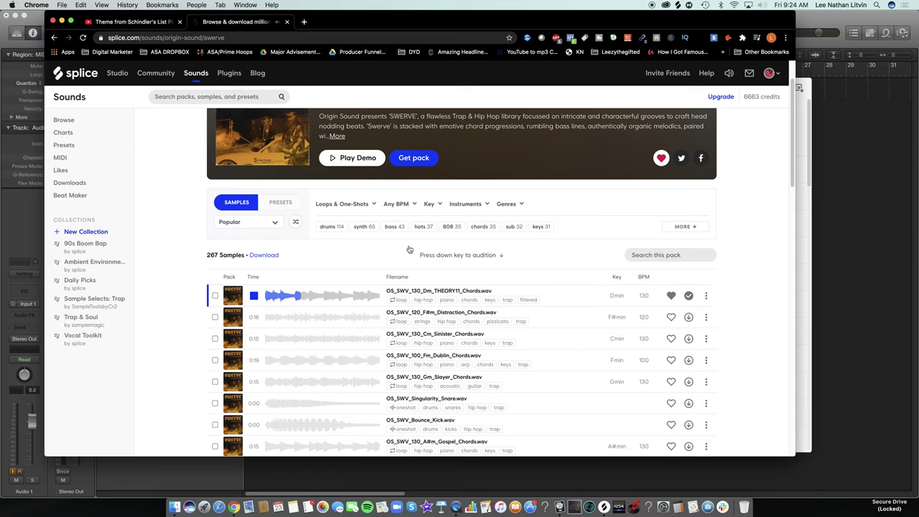
left_click(255, 296)
left_click(689, 295)
left_click(62, 20)
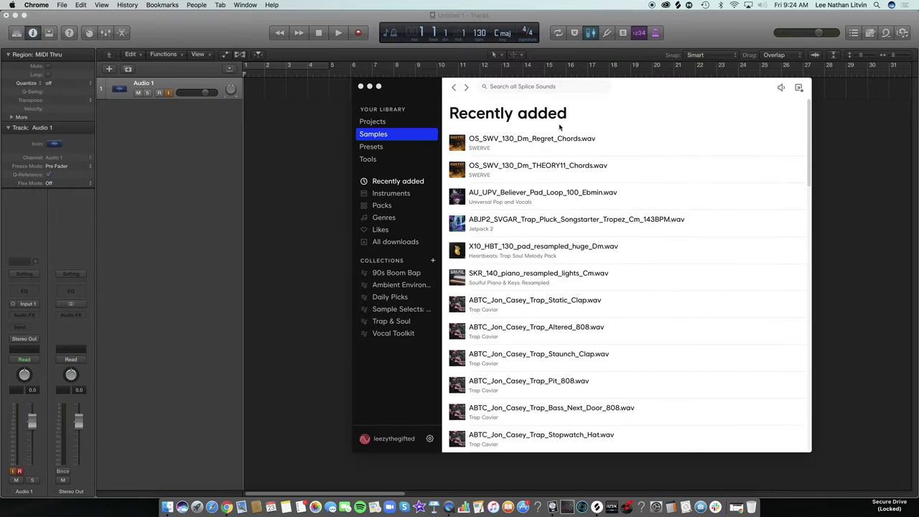
Step: Preview OS_SWV_130_Dm_THEORY11_Chords.wav in the Splice app and add it to the Logic Pro X project, importing its tempo information
left_click(597, 507)
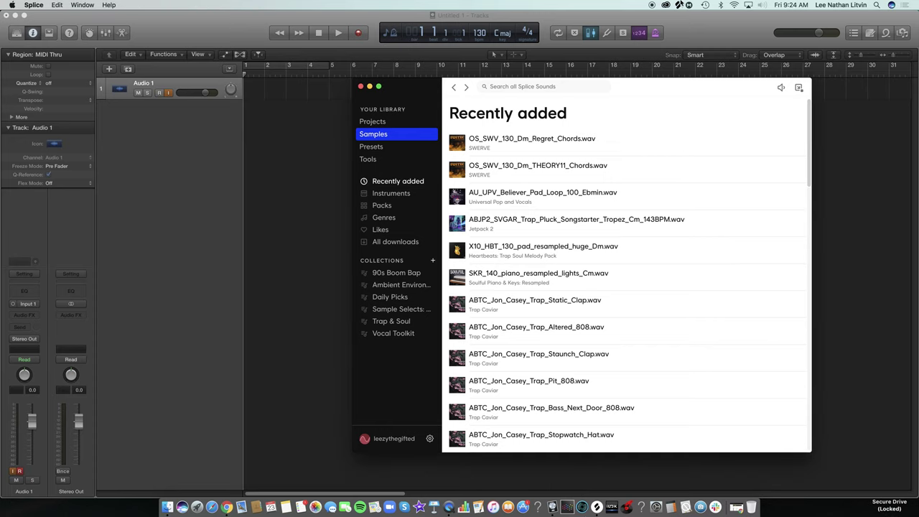
left_click_drag(639, 91, 696, 73)
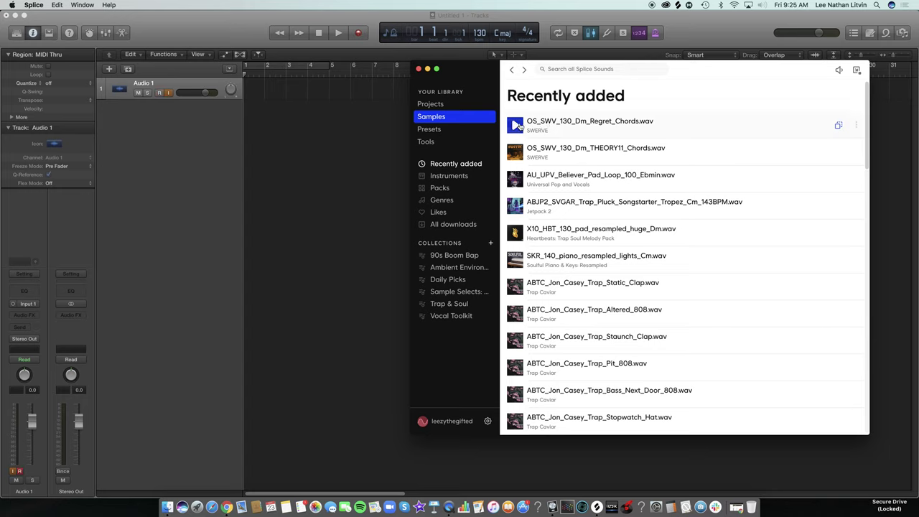
left_click(516, 153)
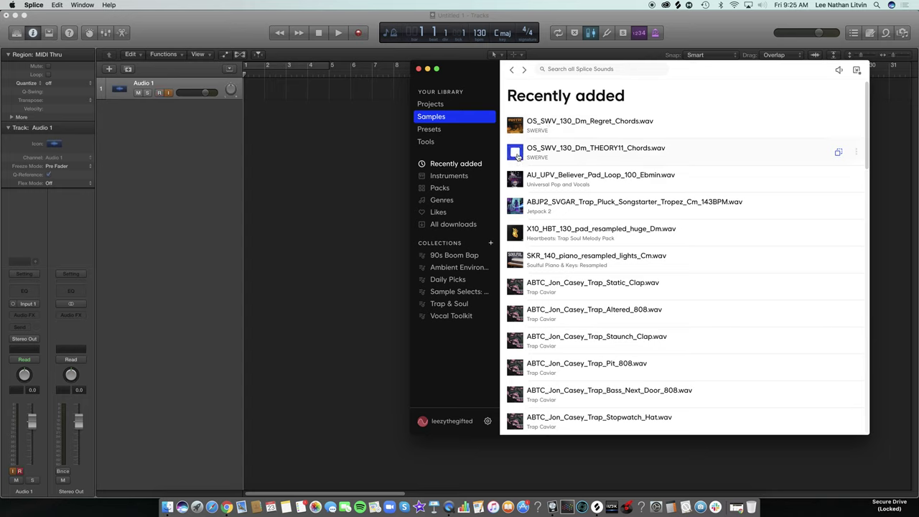
left_click_drag(585, 154, 324, 176)
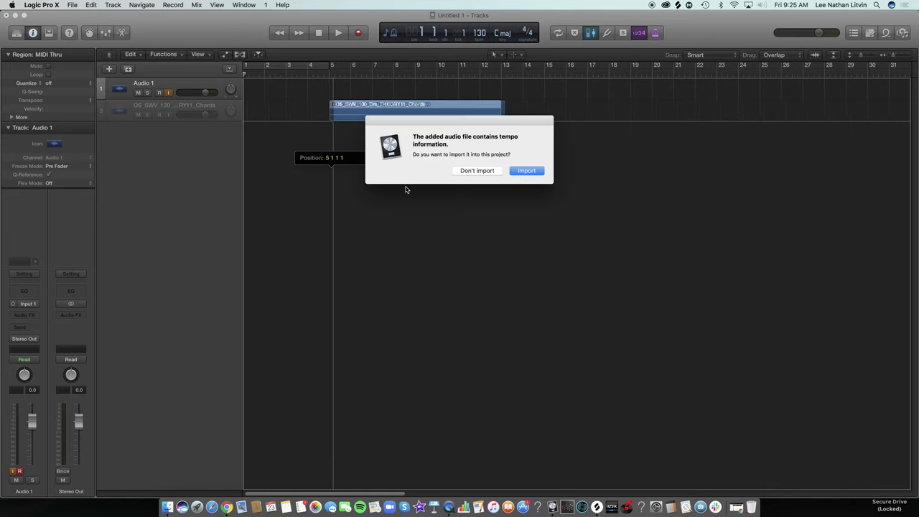
left_click(527, 171)
Step: Move the imported chord region to bar 1 and delete the empty Audio 1 track
left_click_drag(367, 106, 279, 105)
left_click(203, 84)
key("super+BackSpace")
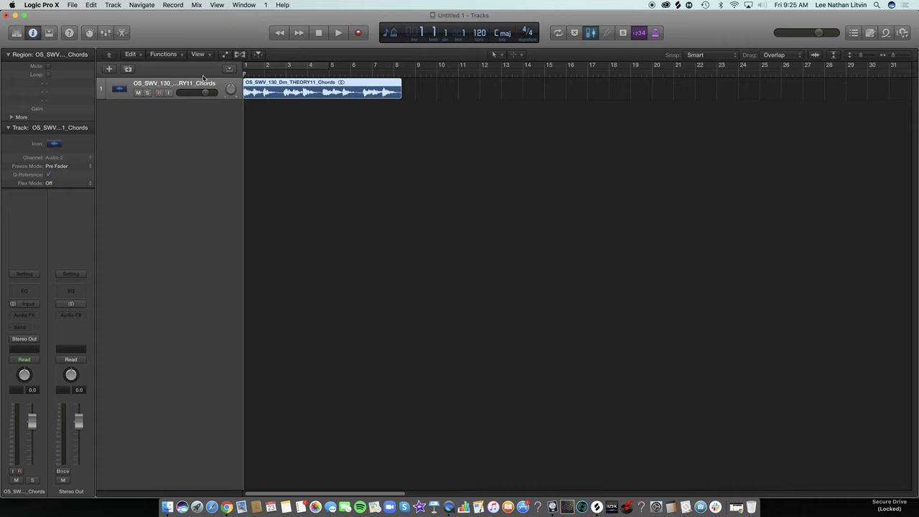
Step: Set the project tempo to 130 BPM and make the cycle range eight bars long, starting at bar 1
left_click(338, 69)
left_click_drag(331, 69, 394, 69)
left_click(445, 132)
key("c")
double_click(480, 32)
type("13")
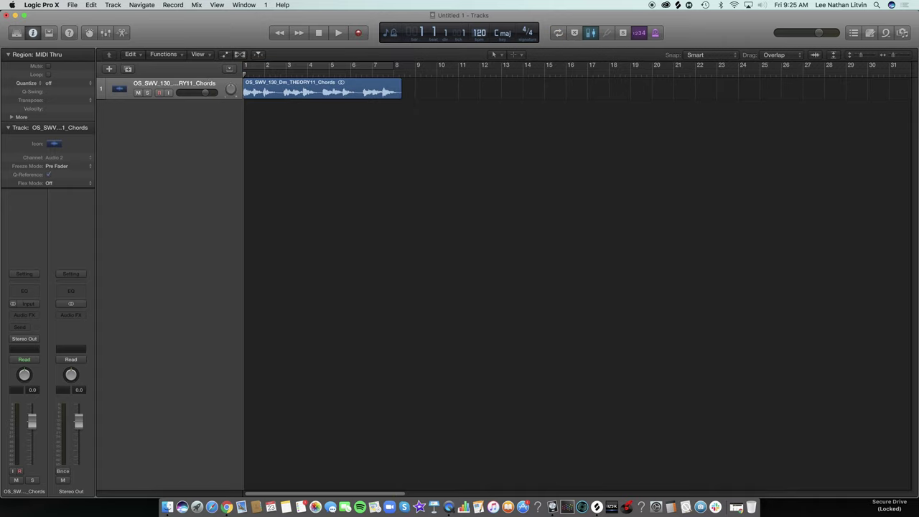
type("0")
key("Return")
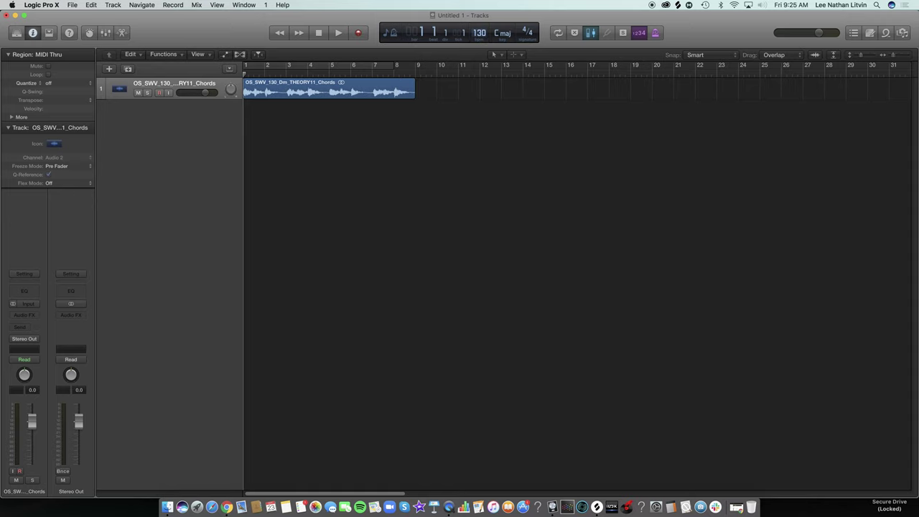
key("c")
left_click_drag(396, 68, 422, 68)
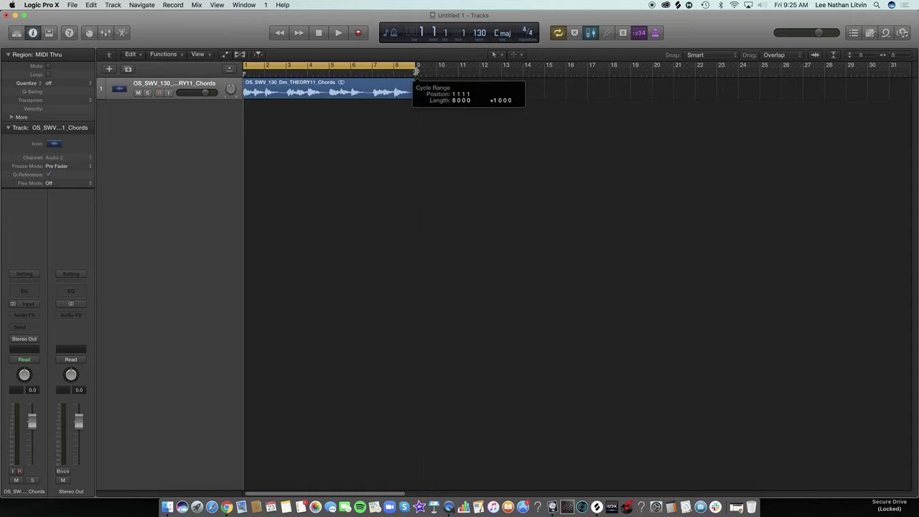
Step: Turn cycling off and split the chord region at the start of every bar from 2 through 8
left_click(267, 65)
left_click(264, 72)
left_click(272, 89)
key("super+t")
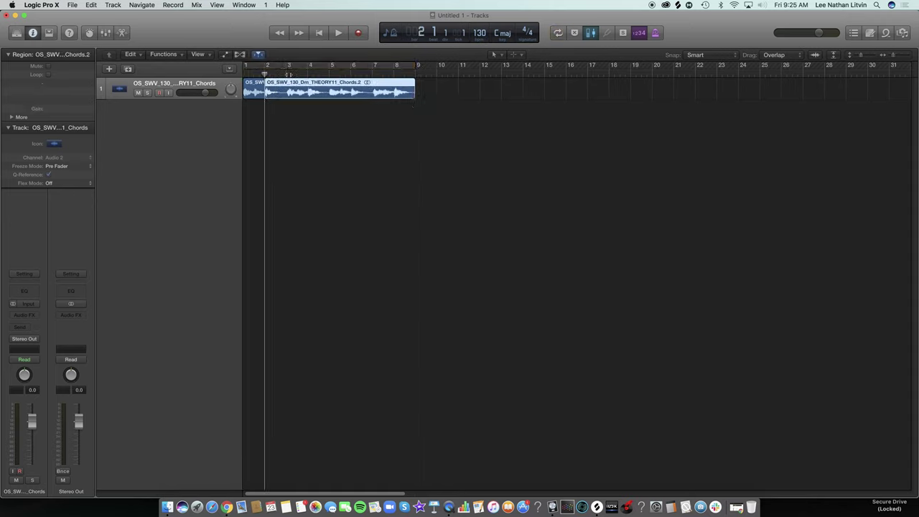
left_click(287, 73)
key("super+t")
left_click(308, 73)
key("super+t")
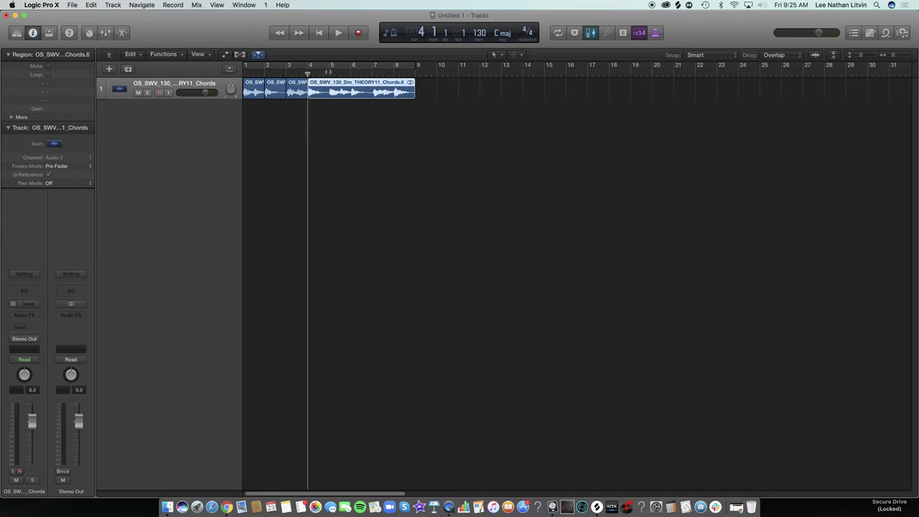
left_click(330, 73)
key("super+t")
left_click(352, 73)
key("super+t")
left_click(374, 72)
key("super+t")
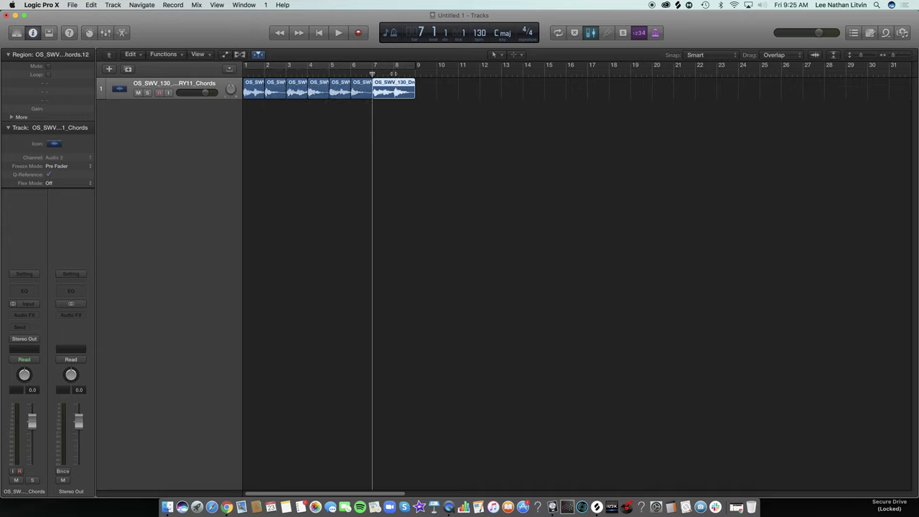
left_click(396, 72)
key("super+t")
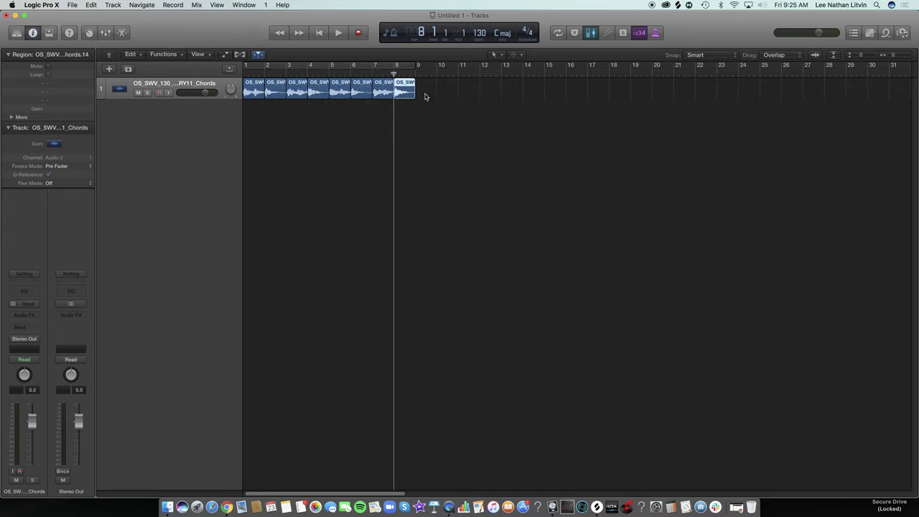
Step: Create one software instrument track using EXS24 (Sampler)
left_click(108, 69)
left_click(375, 43)
left_click(373, 107)
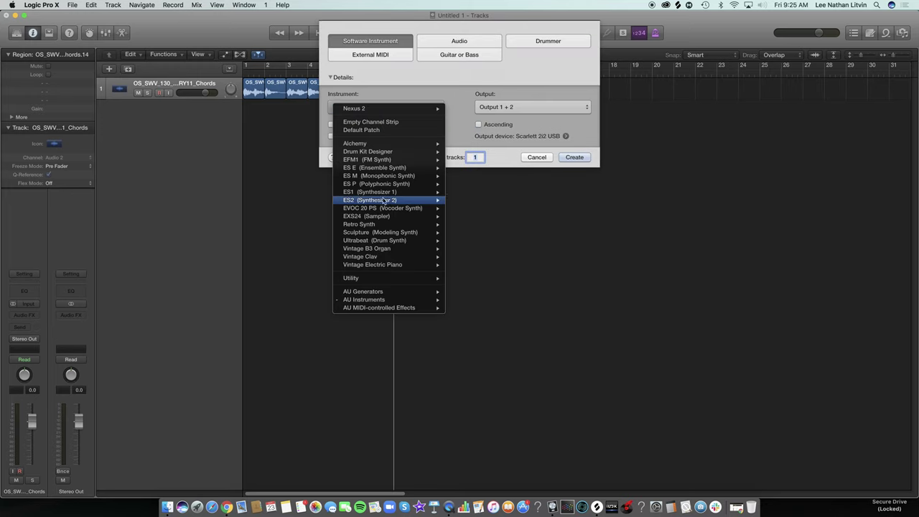
mouse_move(388, 216)
left_click(467, 219)
left_click(574, 158)
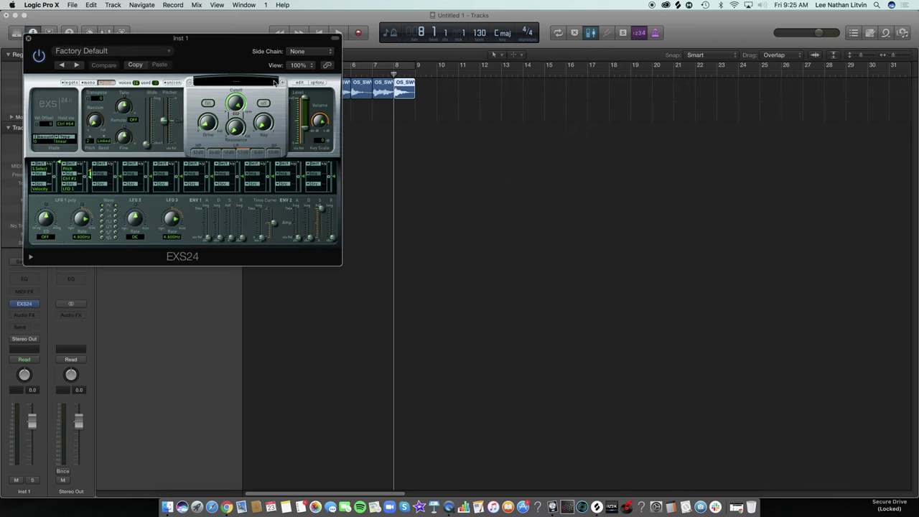
Step: Load all eight chord slices into the EXS24 instrument editor as contiguous one-note zones starting at C1
left_click(300, 83)
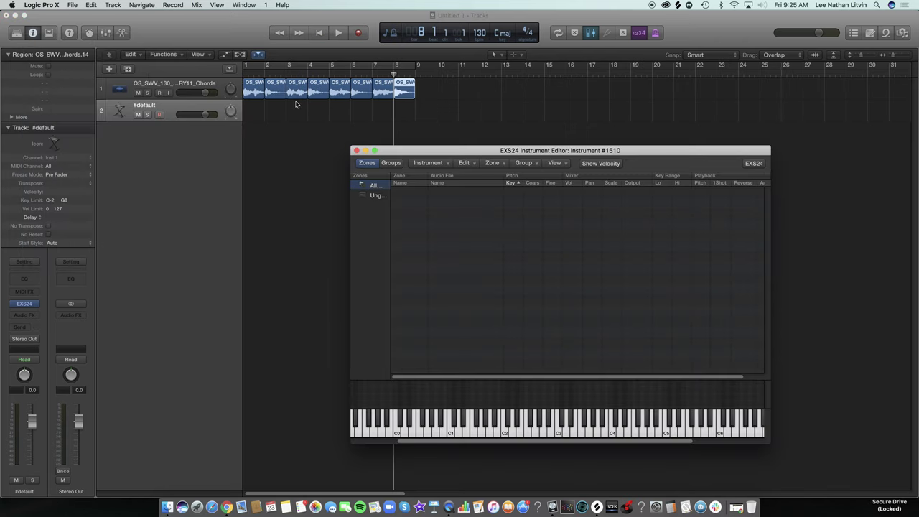
left_click_drag(442, 110, 452, 260)
left_click(630, 249)
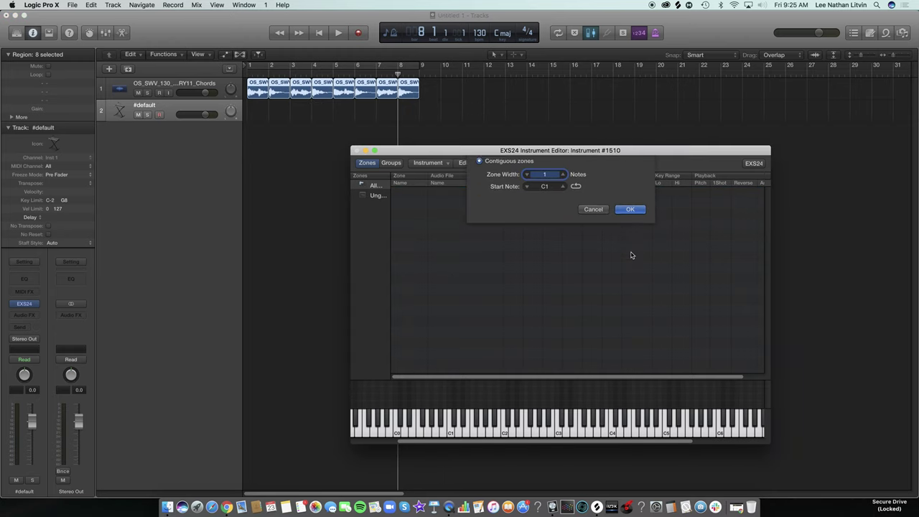
Step: Create a new zone group with all eight zones selected and choose the group's polyphony setting
key("super+a")
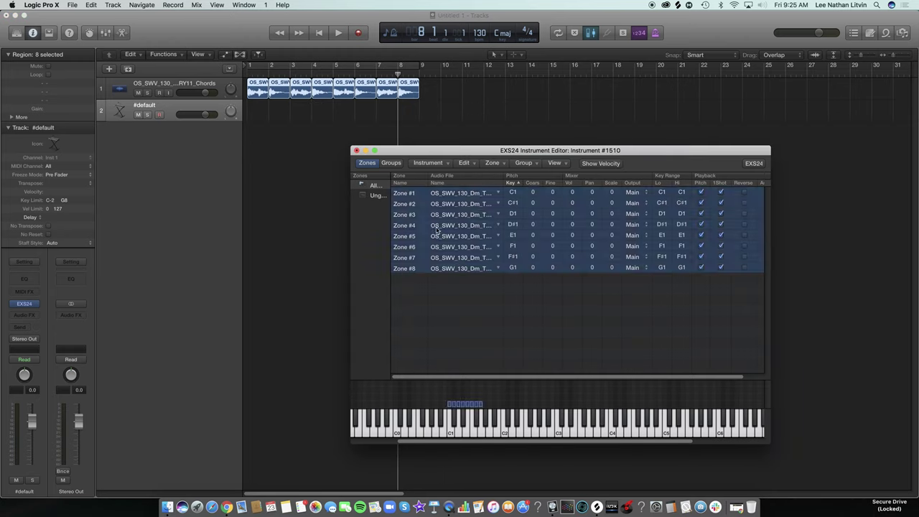
left_click(523, 163)
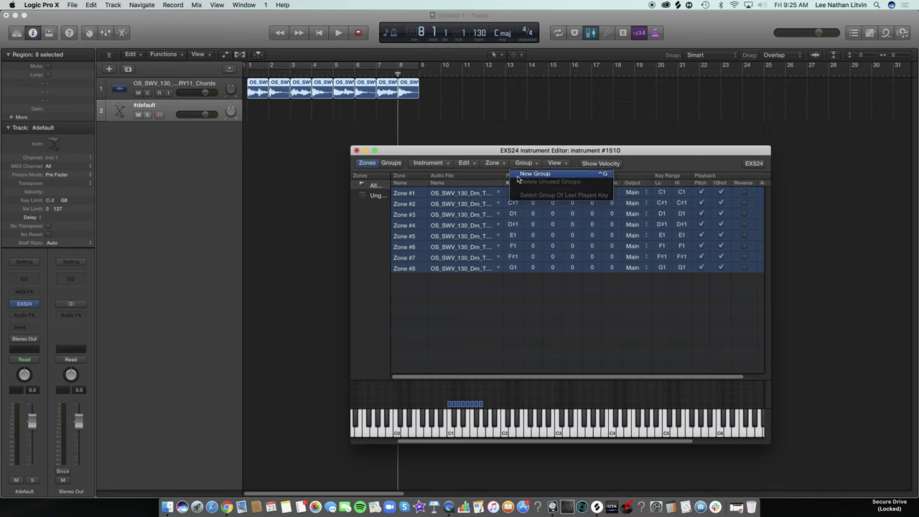
left_click(536, 174)
left_click(391, 163)
left_click(511, 193)
left_click(511, 202)
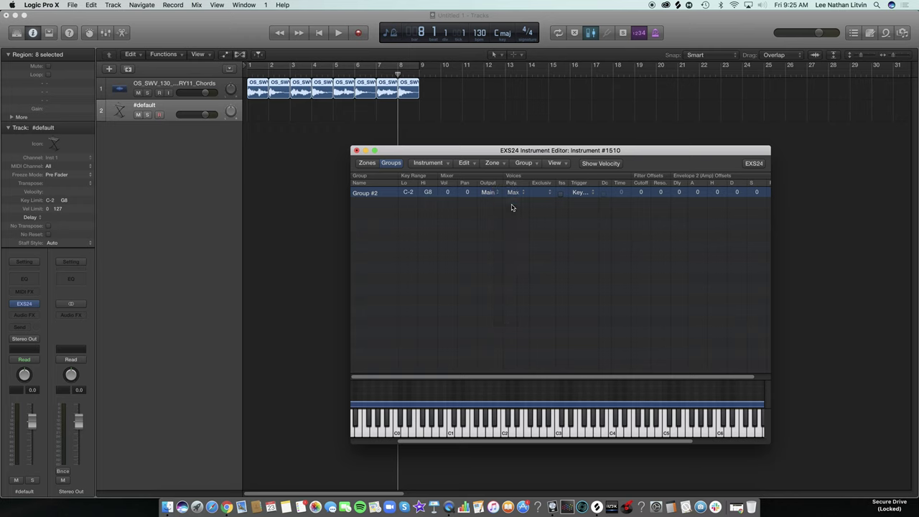
Step: Close the instrument editor and save the sampler instrument as "OS_SWV Dm 130"
left_click(357, 151)
key("Return")
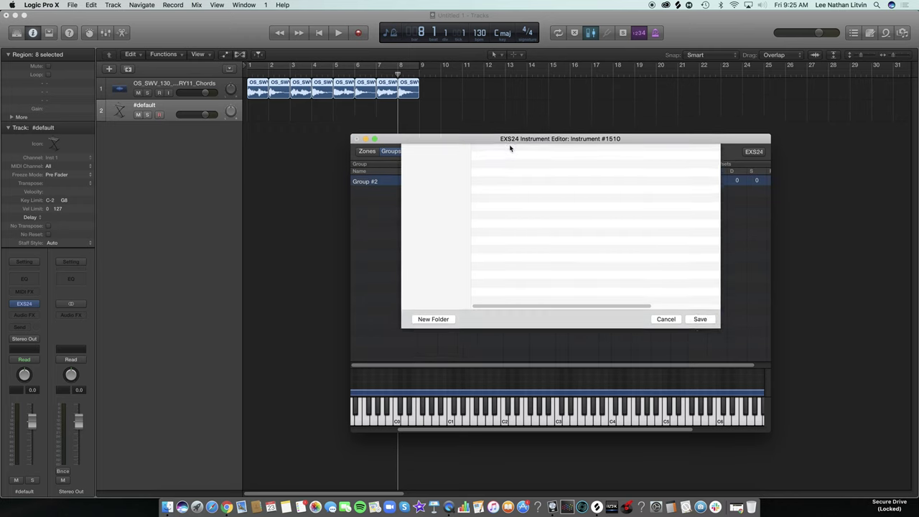
type("OS_SWV Dm 130")
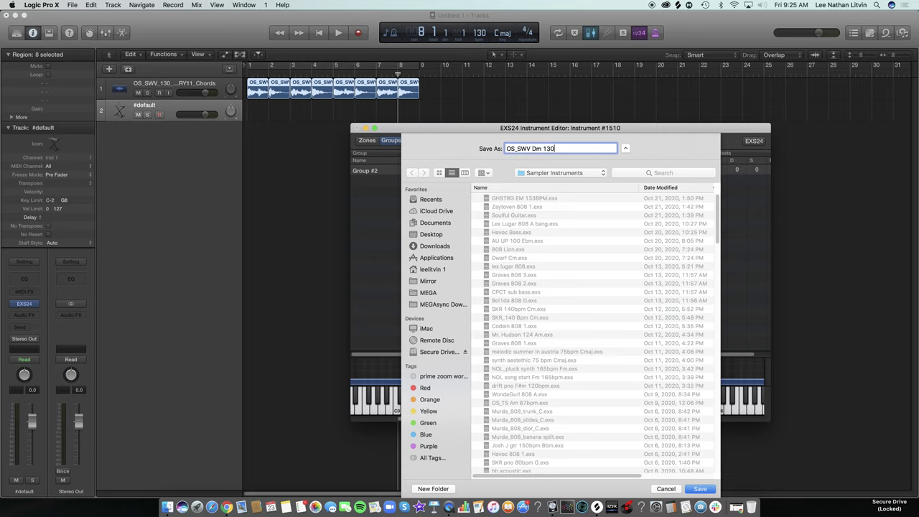
key("Return")
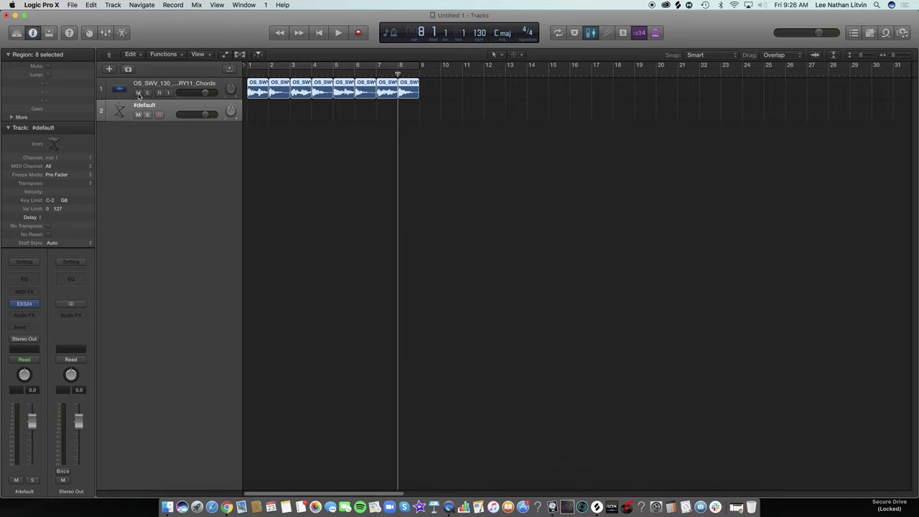
Step: Mute the original chords audio track and record-enable the EXS24 track with cycling turned on
left_click(138, 94)
left_click(174, 115)
key("c")
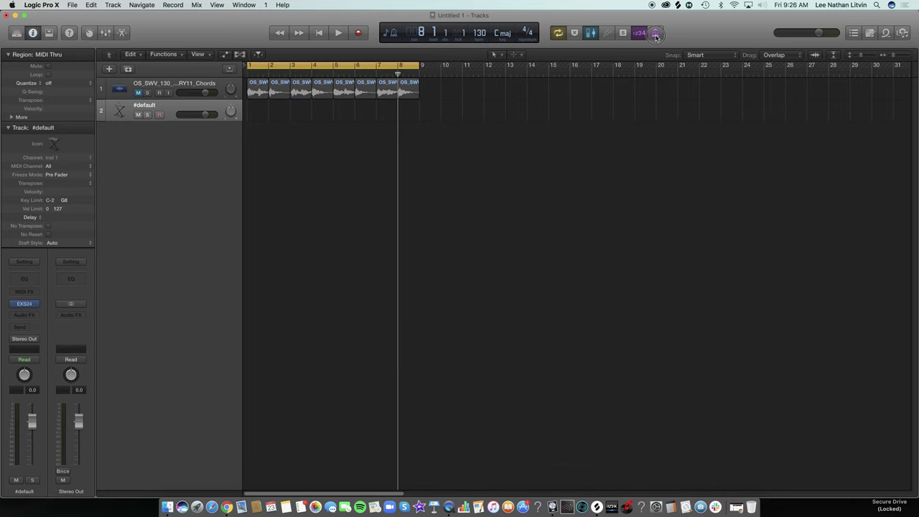
left_click(161, 114)
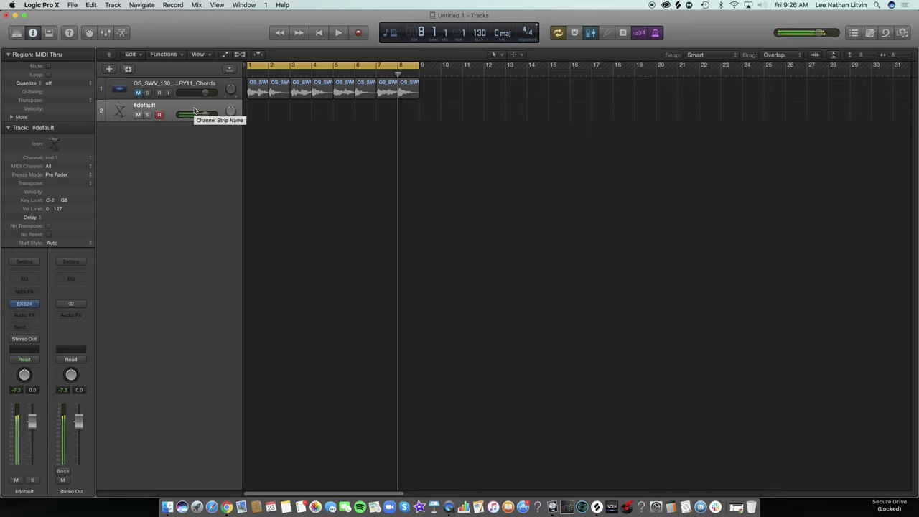
Step: Create one software instrument track using the XO plugin on Output 1 + 2 and dismiss its welcome screen
left_click(108, 68)
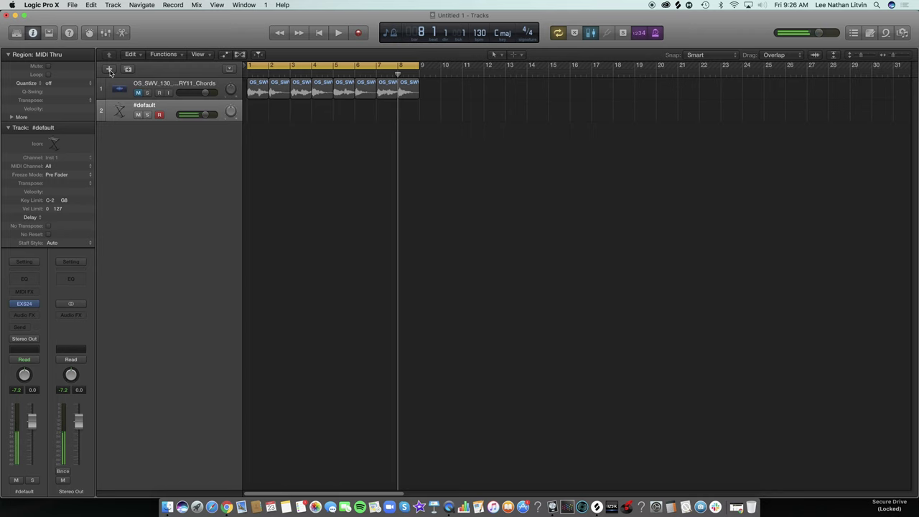
left_click(386, 107)
mouse_move(400, 305)
mouse_move(525, 372)
mouse_move(569, 374)
left_click(597, 372)
left_click(575, 156)
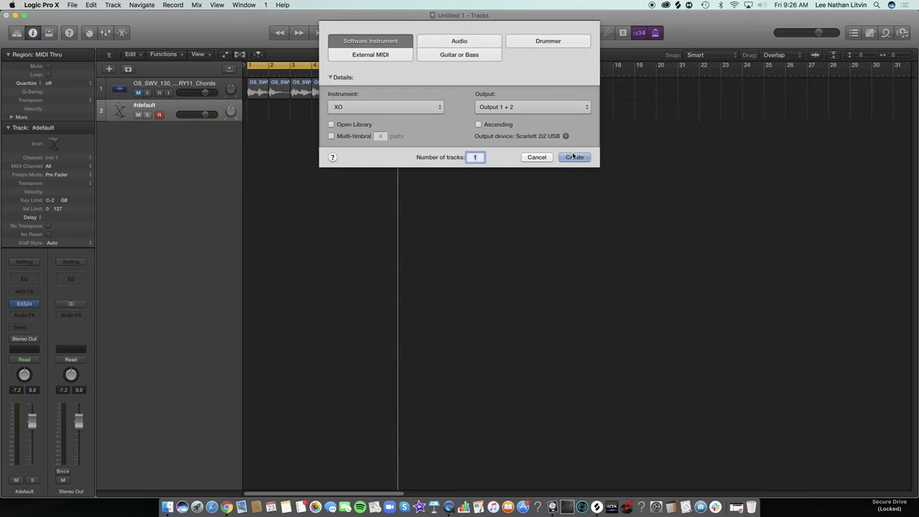
left_click(573, 157)
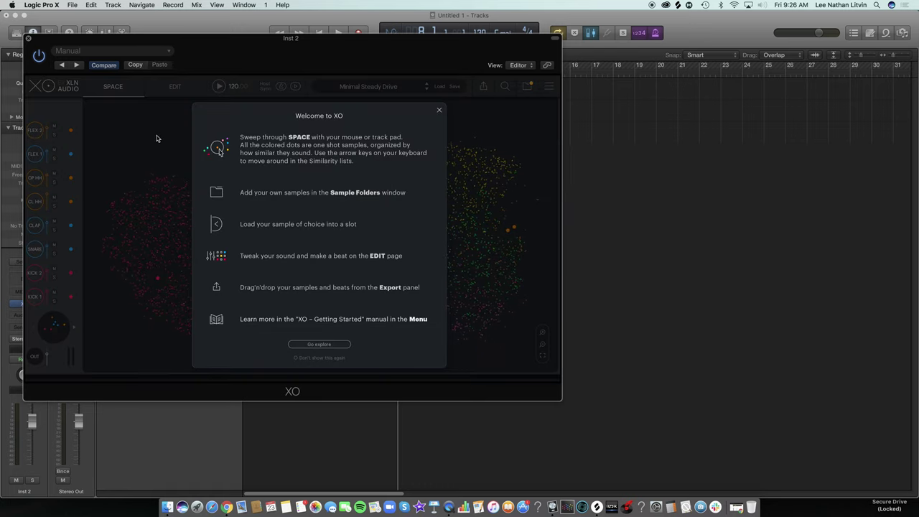
left_click(319, 344)
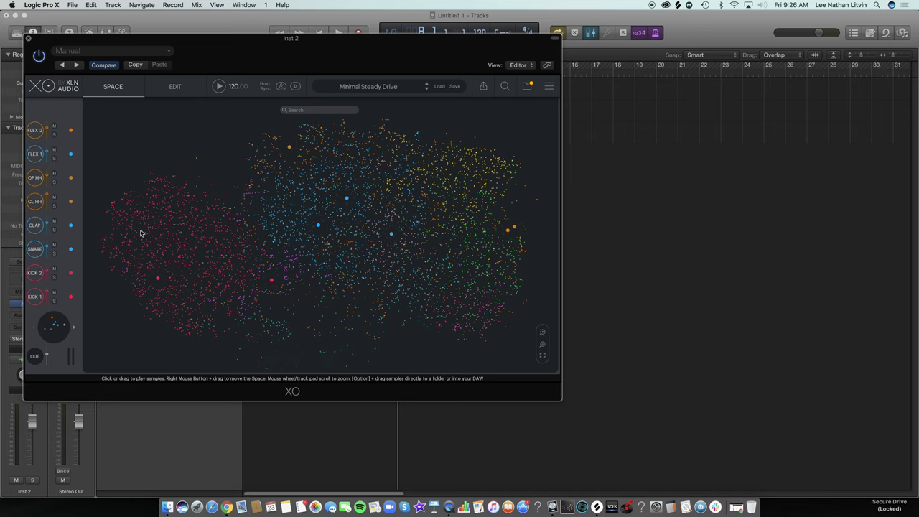
Step: Audition samples across the XO sample space, from the kick region through the snares and hi-hats to the percussion area
mouse_move(144, 232)
left_mouse_down()
mouse_move(164, 248)
mouse_move(206, 233)
mouse_move(227, 262)
mouse_move(181, 277)
mouse_move(186, 301)
mouse_move(173, 228)
mouse_move(217, 216)
mouse_move(158, 264)
mouse_move(184, 216)
mouse_move(133, 243)
mouse_move(176, 294)
left_mouse_up()
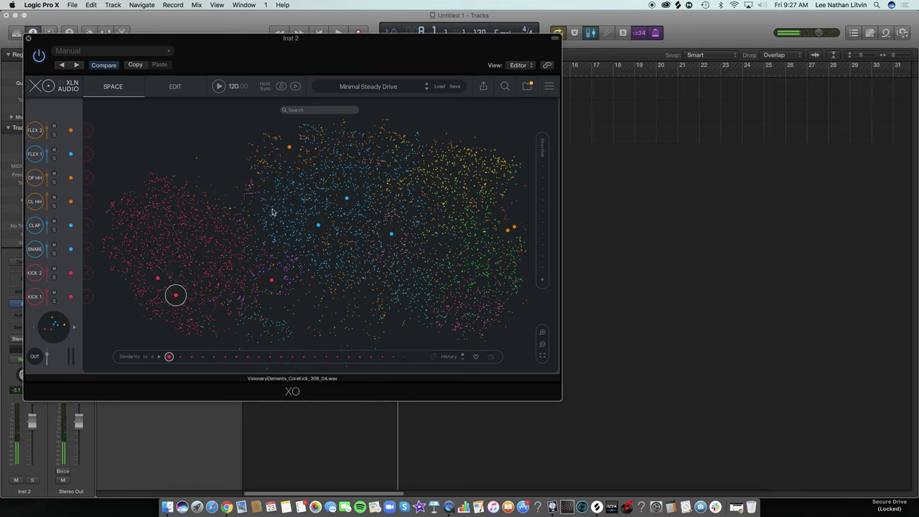
mouse_move(272, 212)
left_mouse_down()
mouse_move(308, 233)
mouse_move(281, 202)
left_mouse_up()
left_click(467, 160)
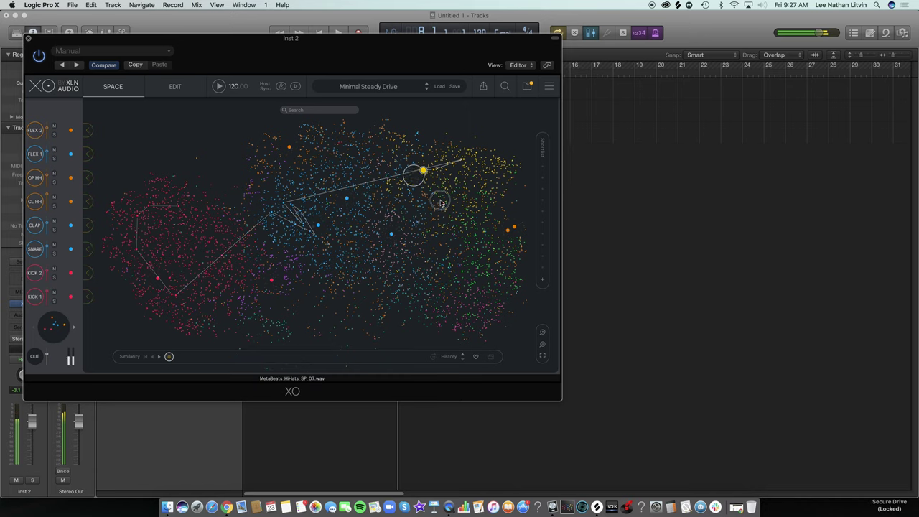
mouse_move(441, 203)
left_mouse_down()
mouse_move(487, 258)
mouse_move(469, 246)
mouse_move(465, 167)
mouse_move(485, 287)
mouse_move(444, 300)
left_mouse_up()
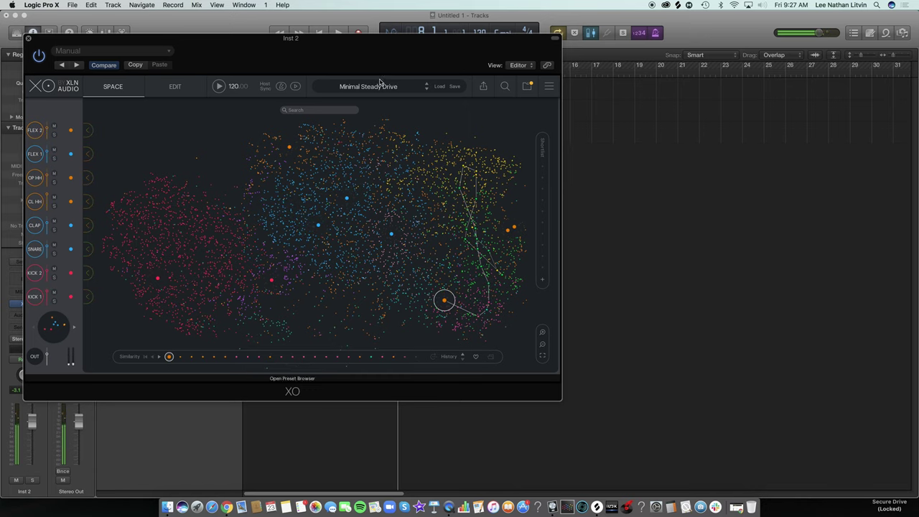
Step: Browse the Elemental Hip Hop preset playlist in XO and load and play the Pitfall preset
left_click_drag(362, 51, 475, 74)
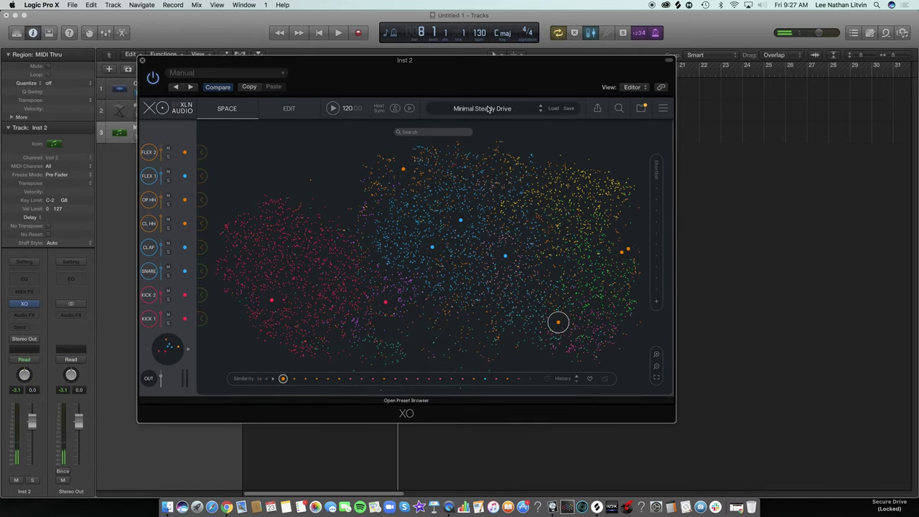
left_click(489, 108)
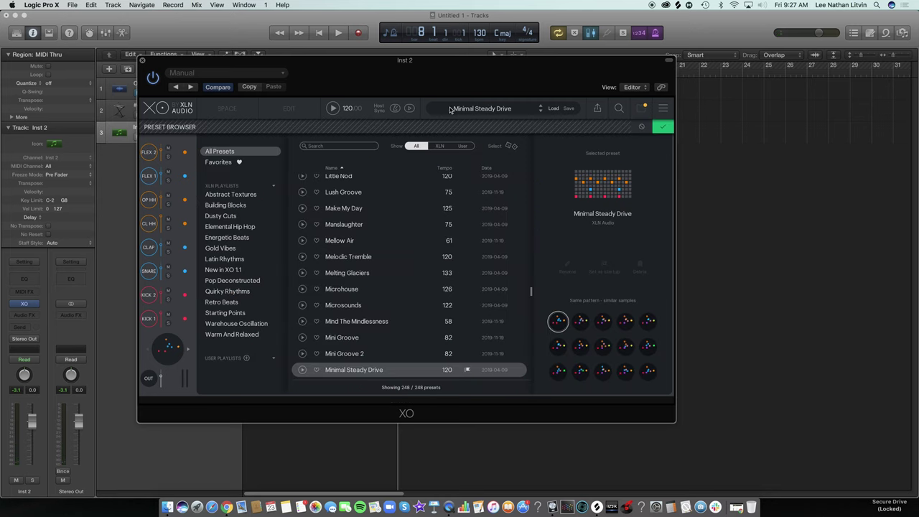
scroll(372, 244, "up", 3)
scroll(373, 244, "up", 10)
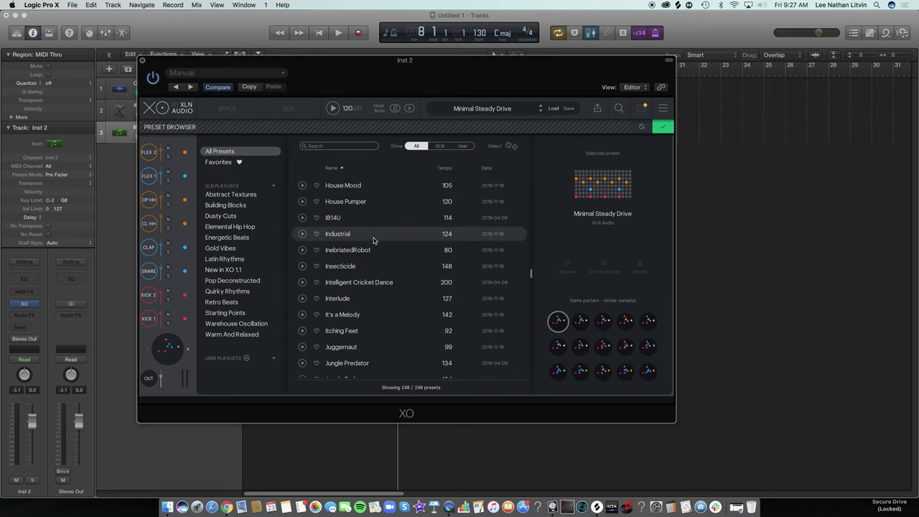
left_click(230, 228)
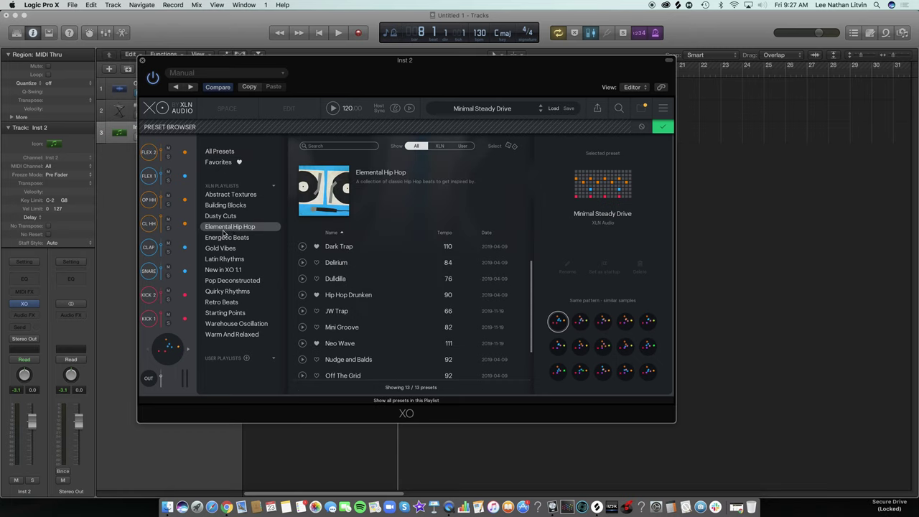
scroll(345, 268, "up", 2)
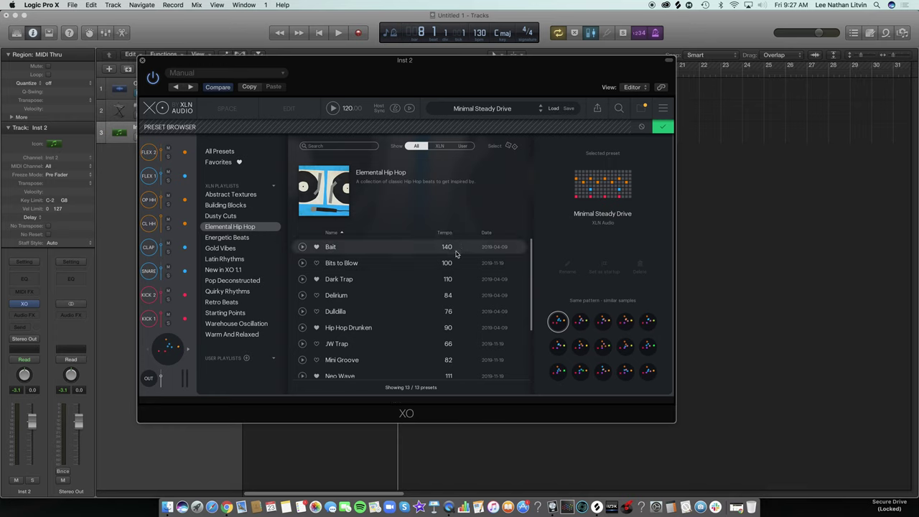
scroll(441, 273, "down", 1)
scroll(441, 274, "down", 3)
left_click(301, 354)
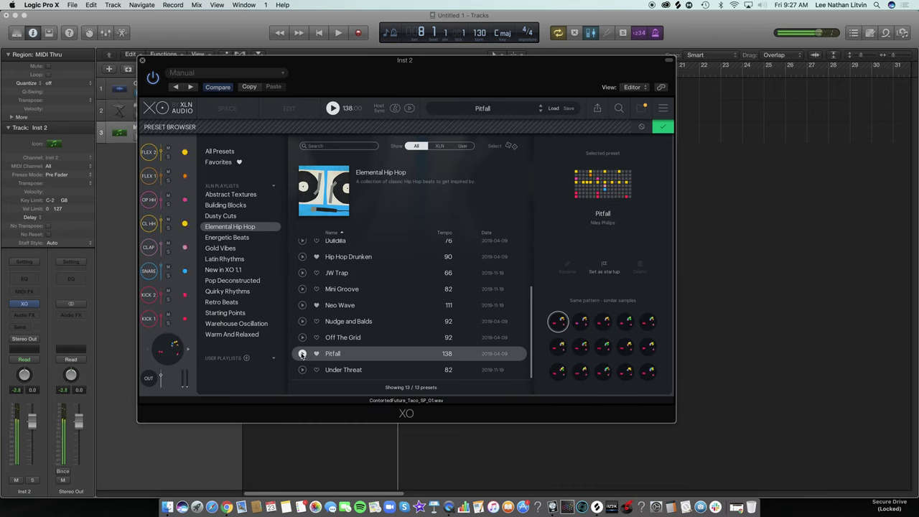
Step: Choose Pitfall's second variation with similar samples, set the tempo to 130 and accept the preset
left_click(584, 325)
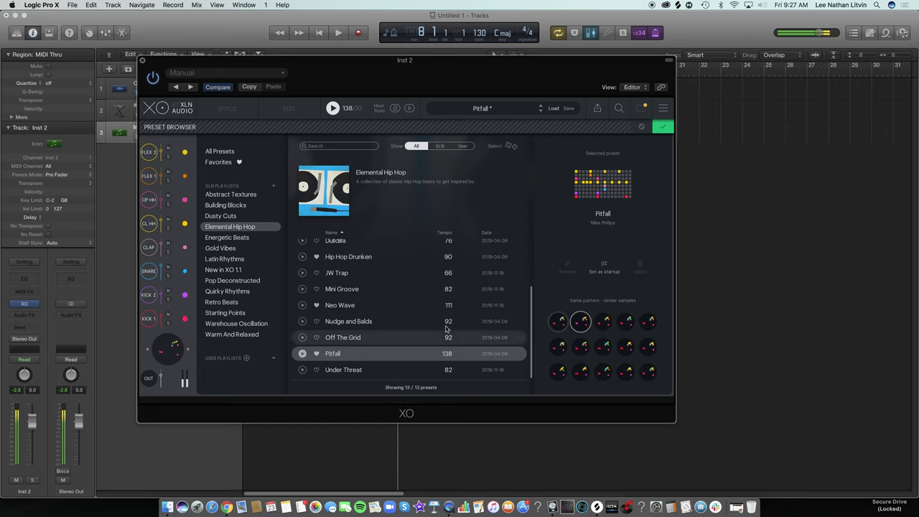
left_click_drag(350, 109, 352, 146)
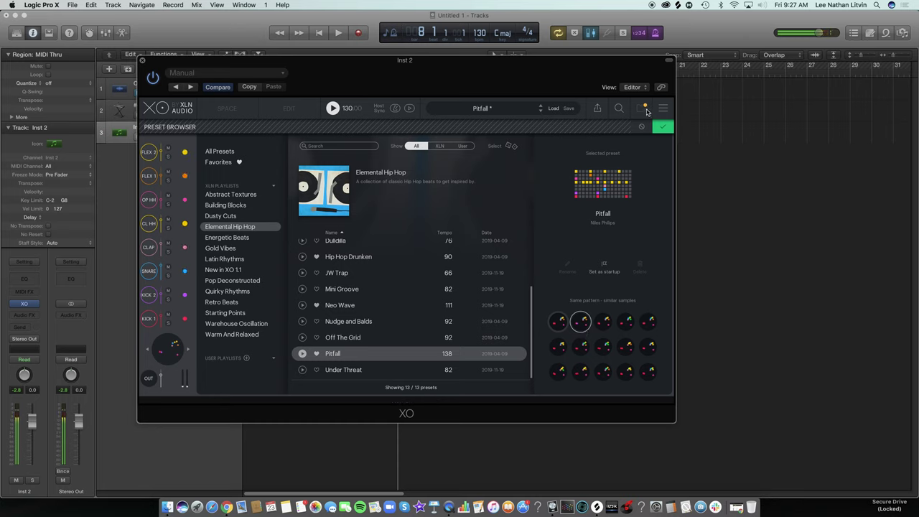
left_click(663, 128)
key("space")
key("space")
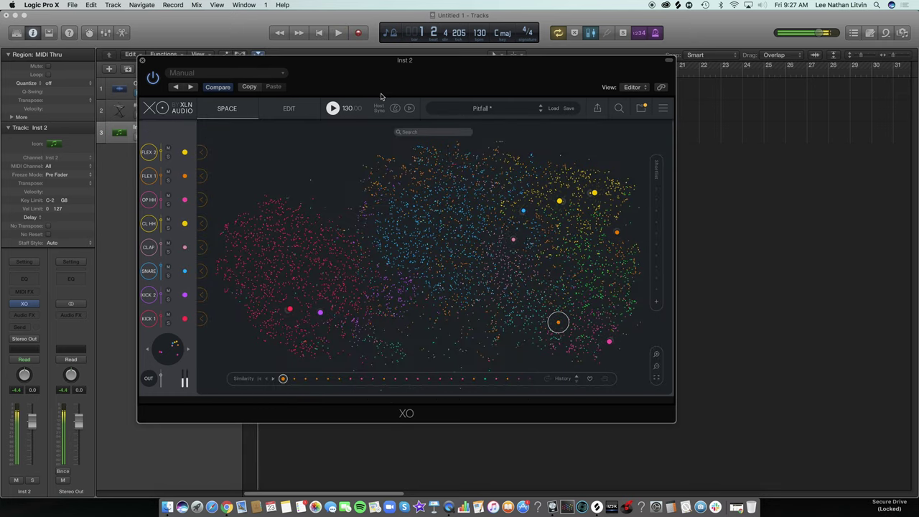
left_click_drag(347, 87, 376, 123)
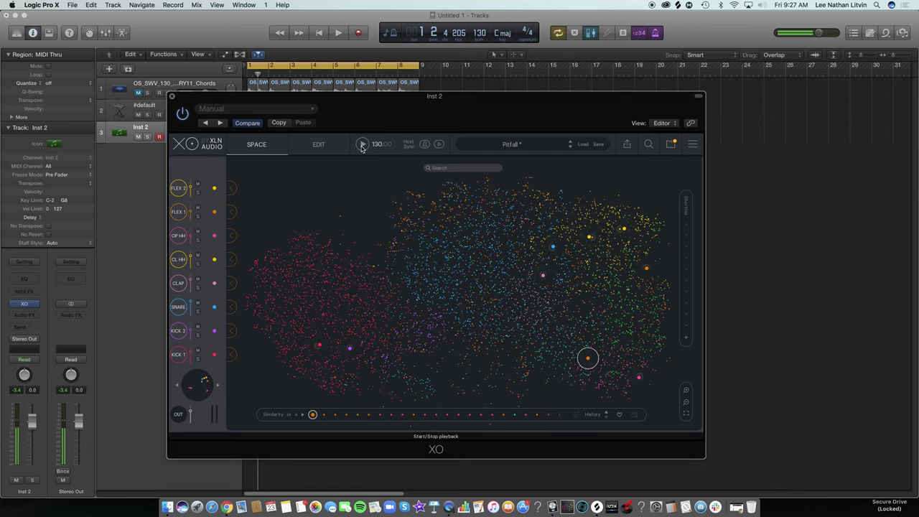
Step: With Kick 1 soloed and the beat playing, swap its sample for the similar 95_Kick_SP_20.wav and accept it
left_click(215, 355)
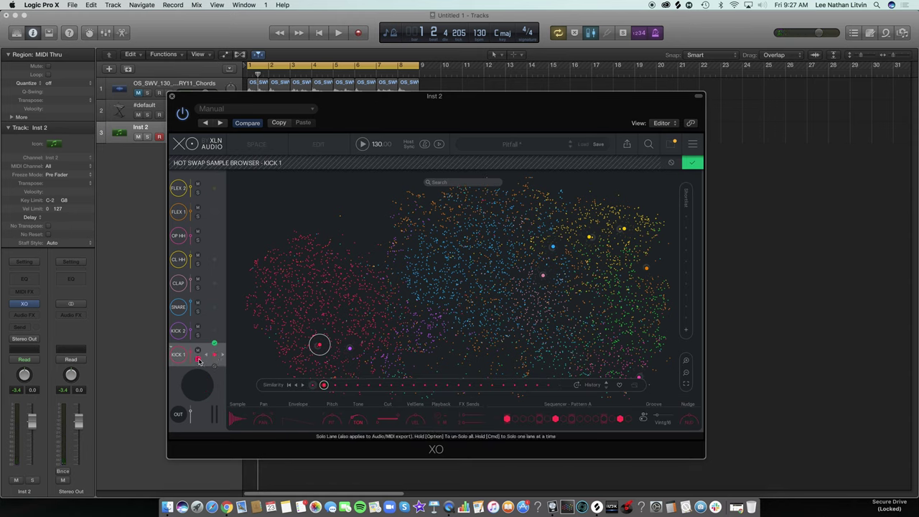
left_click(363, 144)
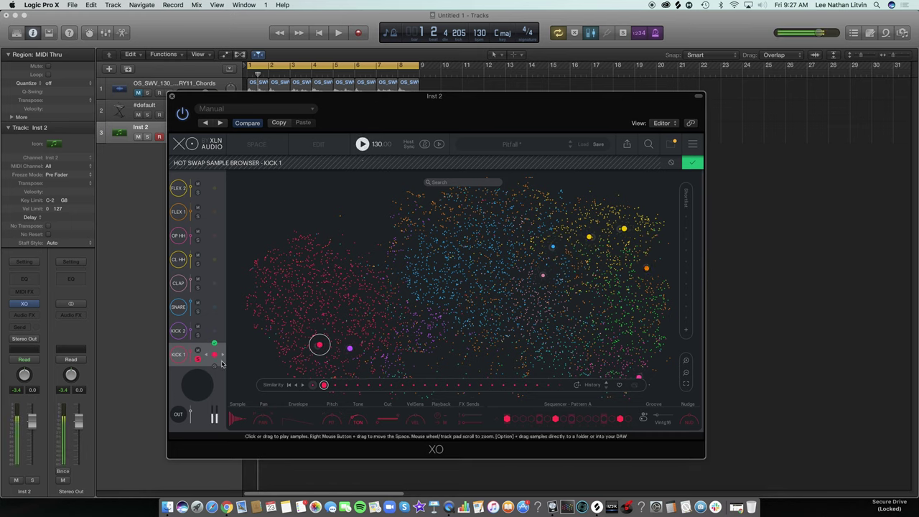
key("Right")
key("Right")
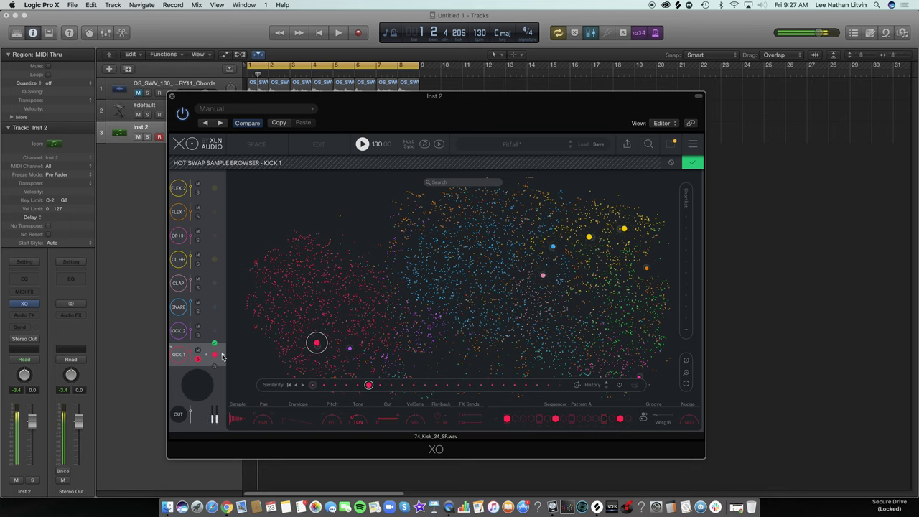
right_click(222, 356)
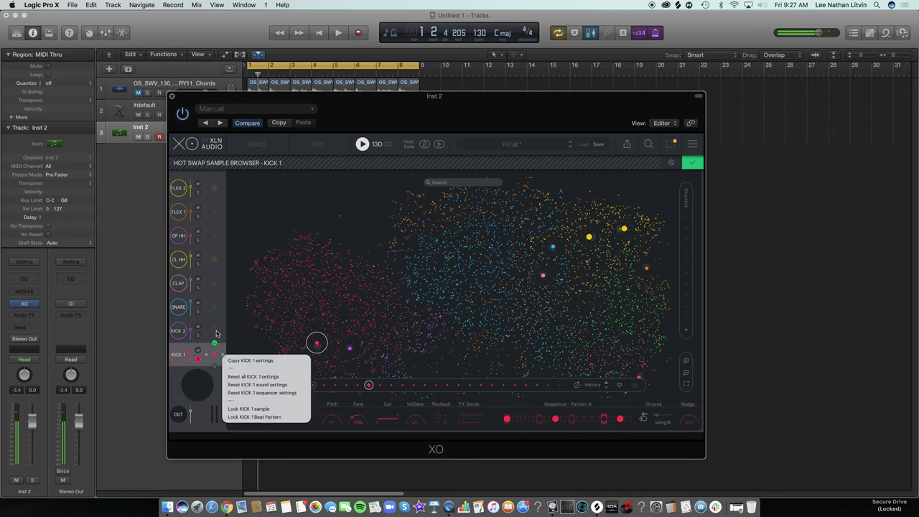
left_click(210, 366)
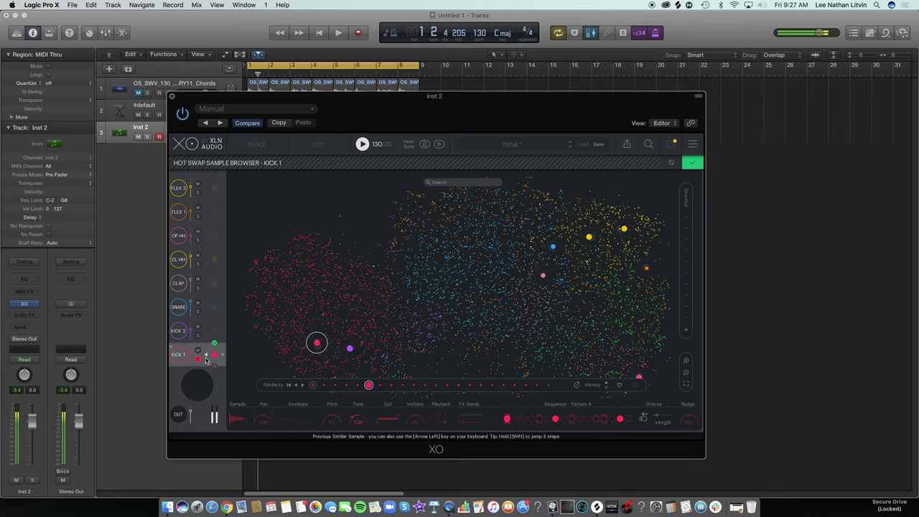
left_click(222, 356)
left_click(223, 356)
left_click(223, 356)
left_click(222, 356)
left_click(223, 356)
left_click(223, 355)
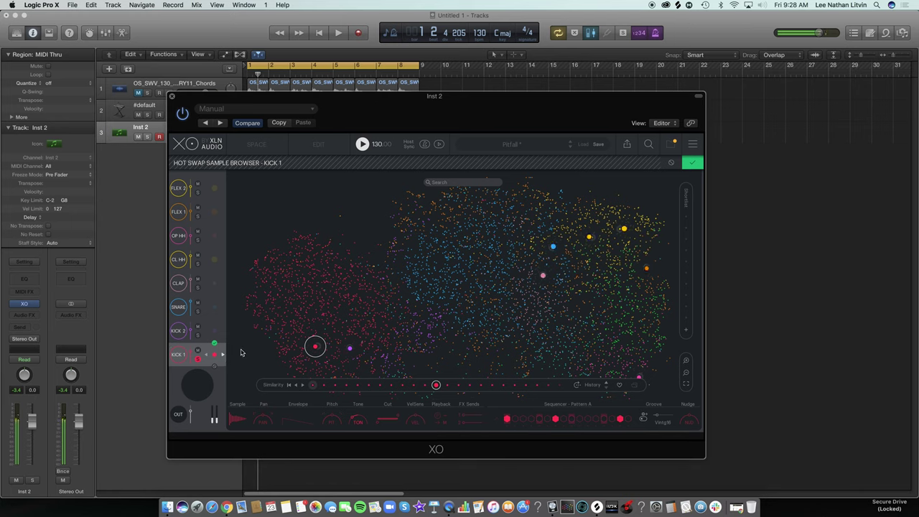
left_click(223, 356)
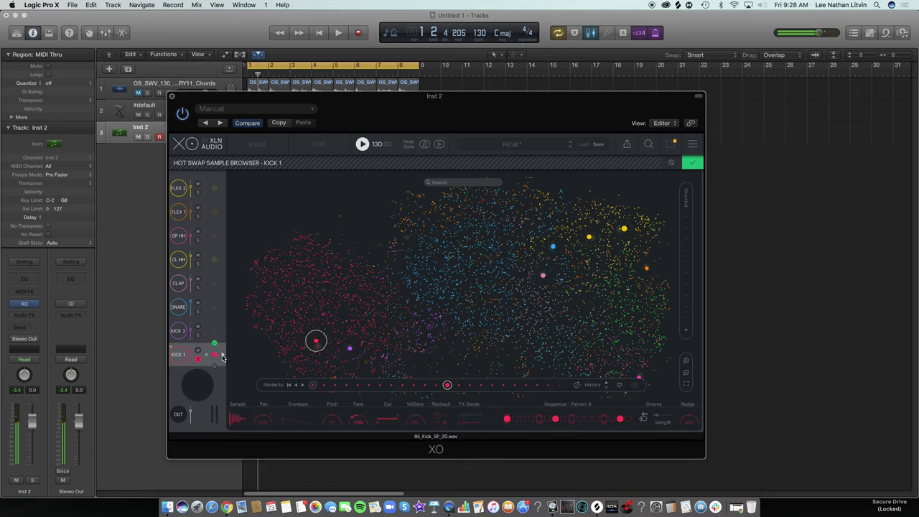
left_click(215, 355)
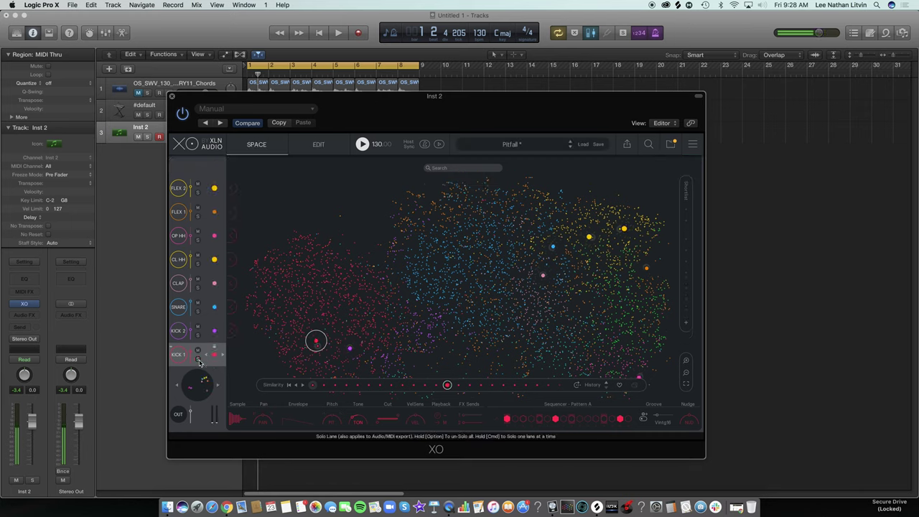
Step: Solo Kick 2 and step through its similar samples to replace it with a different kick
left_click(198, 334)
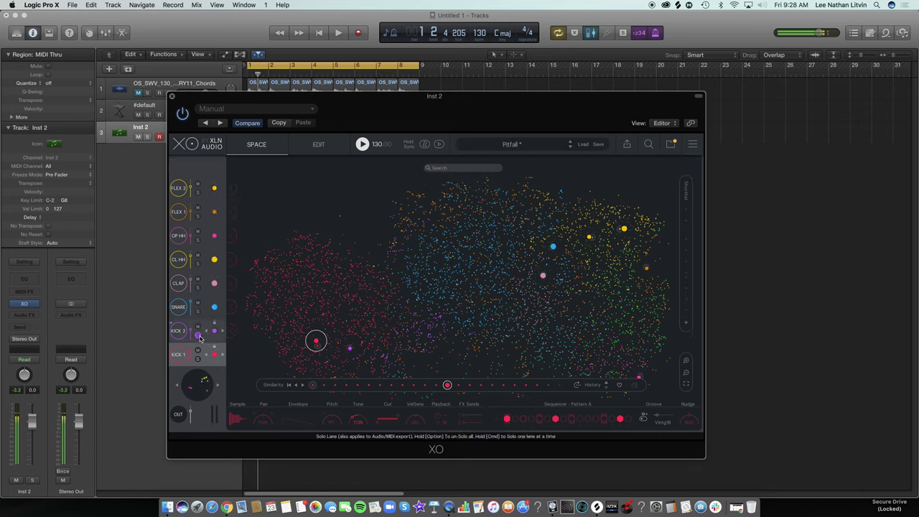
left_click(222, 333)
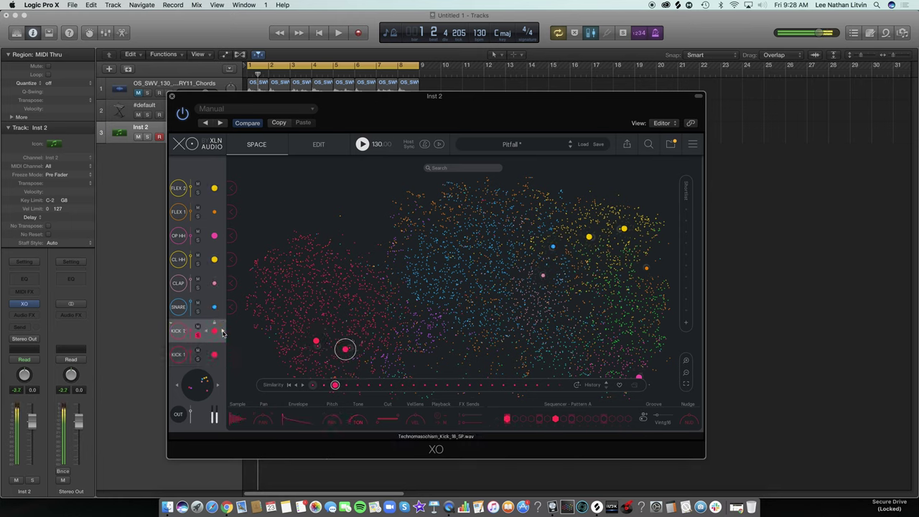
left_click(223, 332)
left_click(223, 333)
left_click(222, 332)
left_click(223, 333)
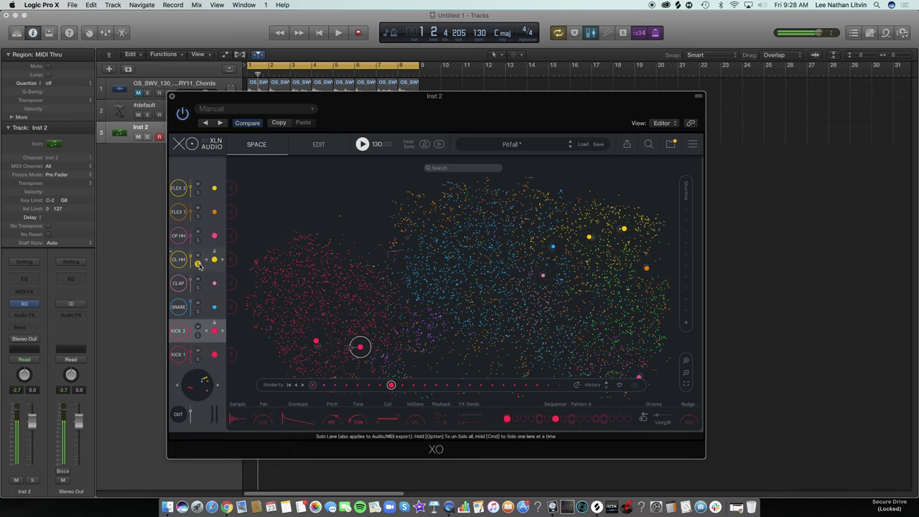
Step: Audition the Flex 2 and open hi-hat lanes in solo and remove the open hi-hat hit on step 7 of Pattern A
left_click(199, 193)
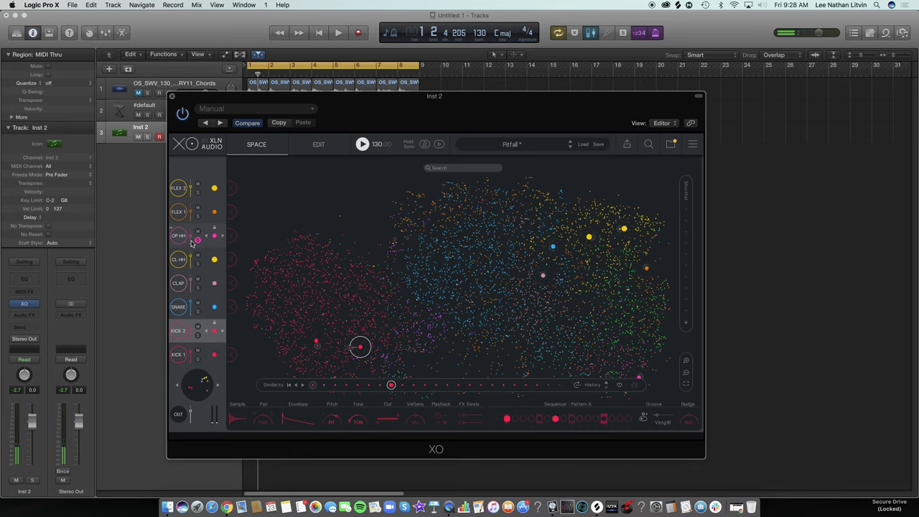
left_click(198, 240)
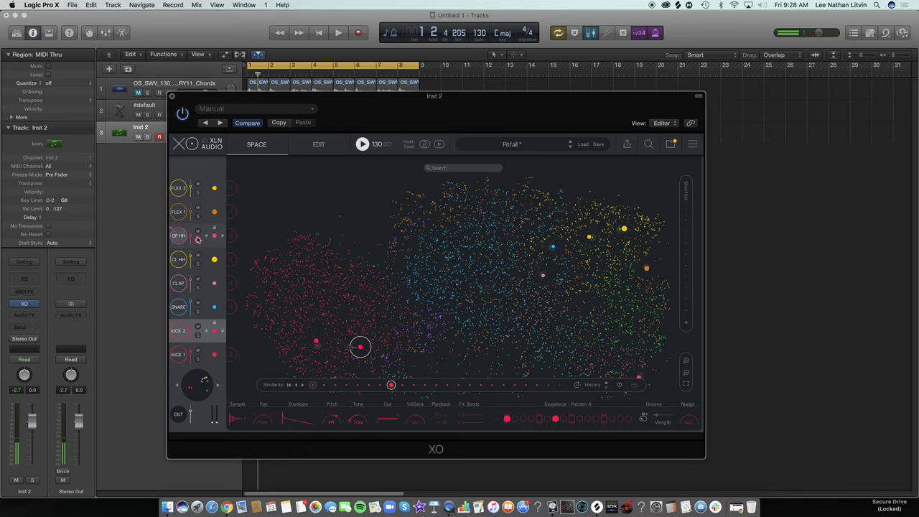
left_click(318, 146)
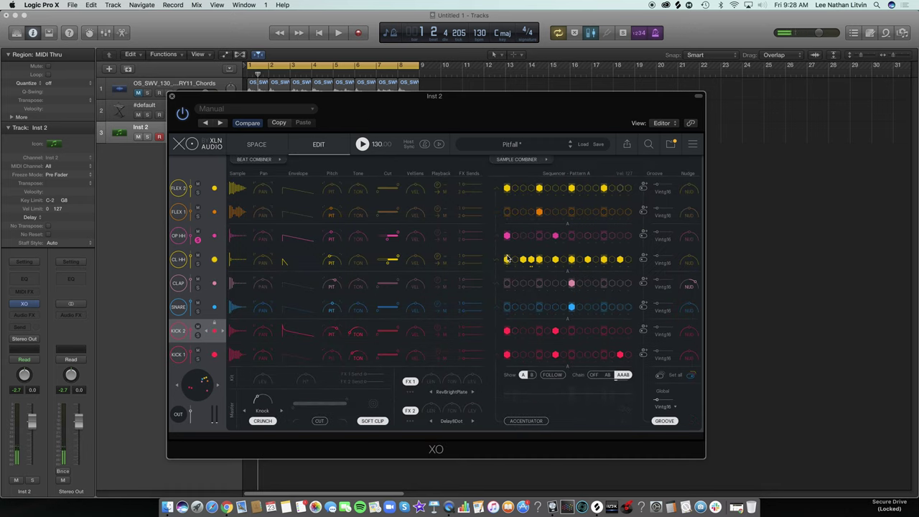
left_click(556, 236)
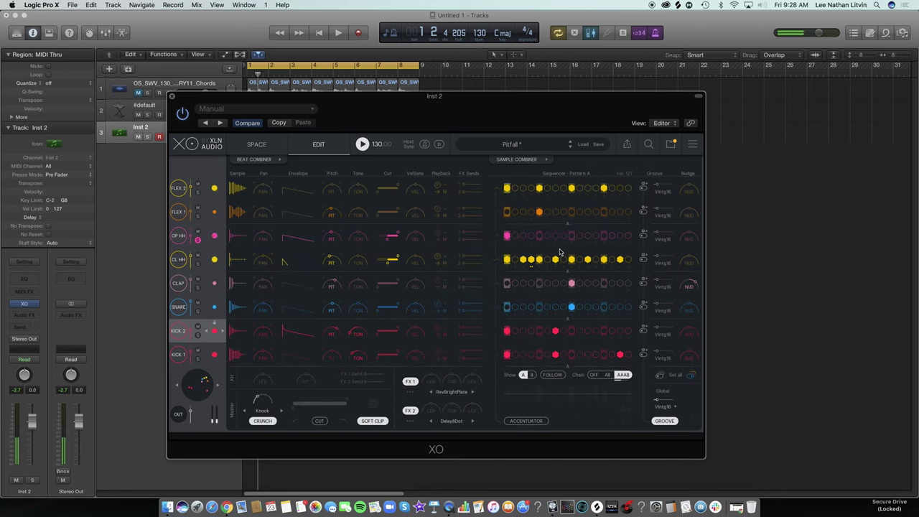
Step: Add a Flex 1 hit on step 6 of Pattern A and lower the velocity of the closed hi-hat hit on step 4
left_click(199, 219)
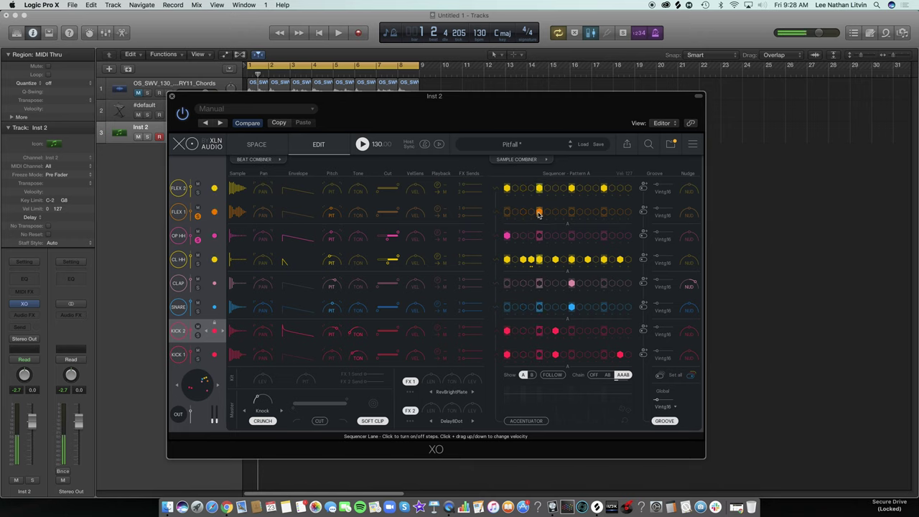
left_click(548, 212)
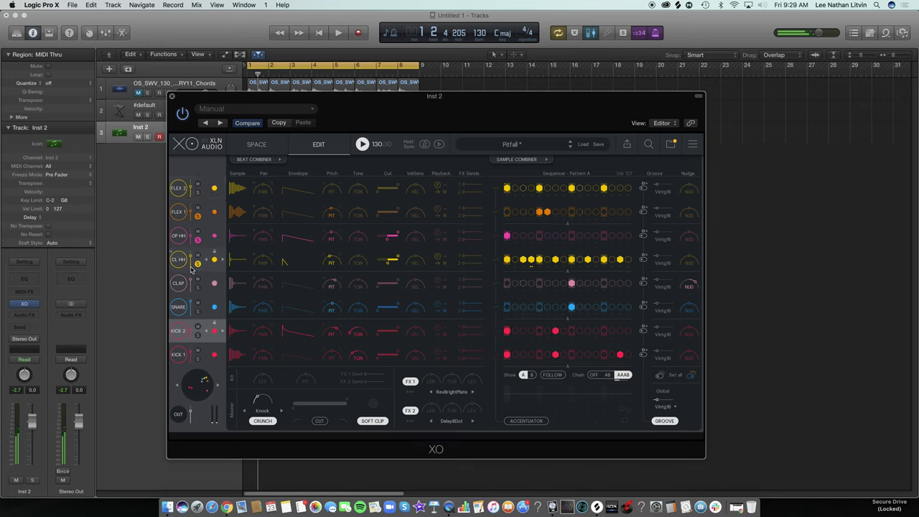
left_click_drag(532, 260, 535, 285)
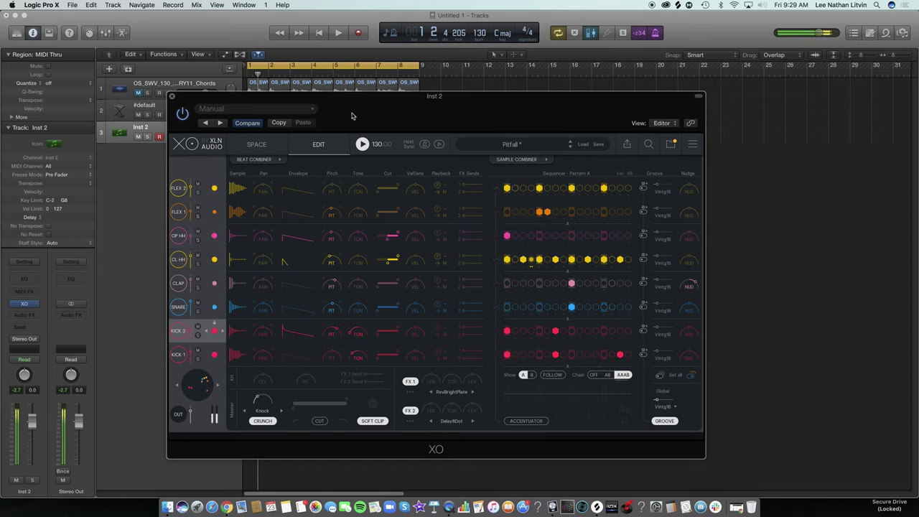
Step: Return to the sample space view, stop the beat and open the WAV and MIDI export options
left_click_drag(353, 114, 374, 185)
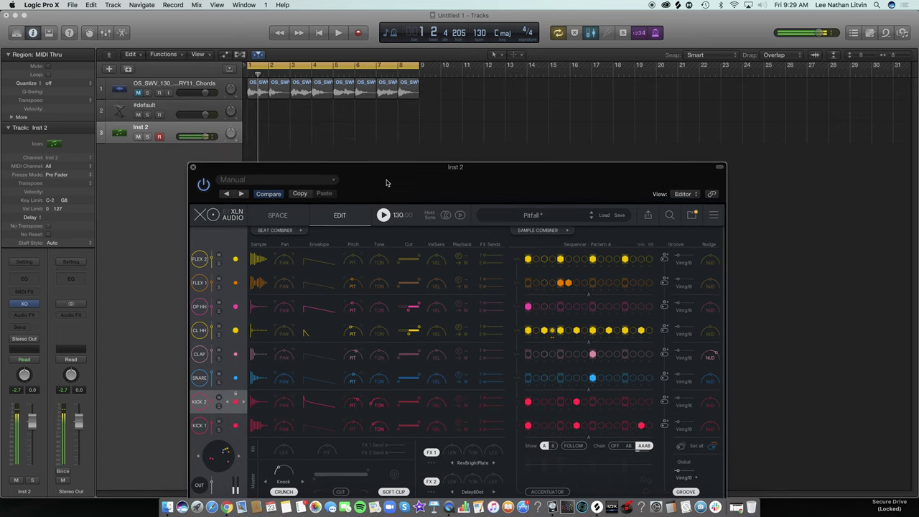
left_click(278, 214)
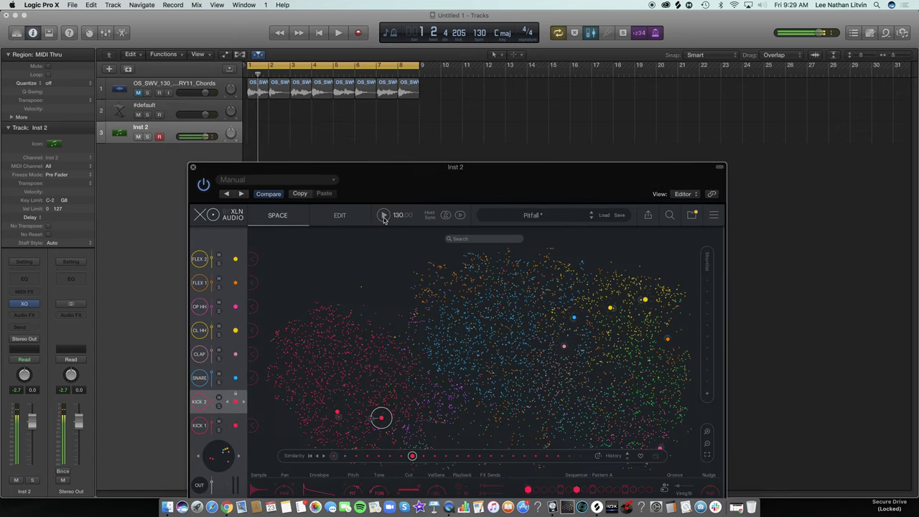
left_click_drag(483, 176, 488, 90)
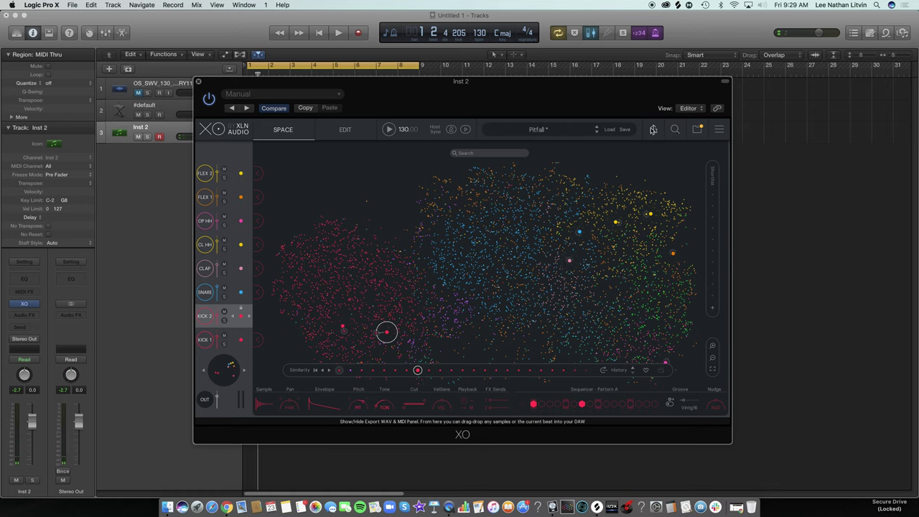
left_click(653, 129)
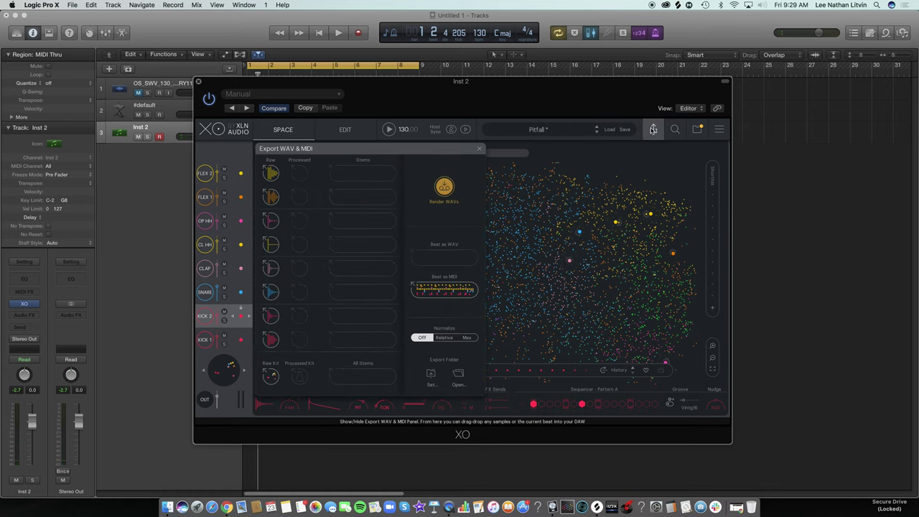
Step: Render the beat's WAVs and import all stems into the arrangement at bar 1 with the Use existing tracks option, closing the plug-in window
left_click(443, 188)
left_click_drag(433, 94, 618, 86)
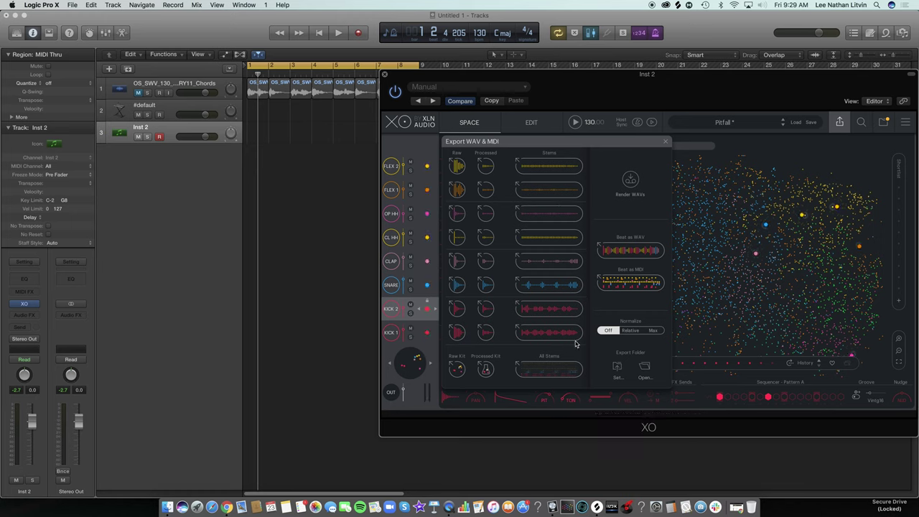
left_click_drag(546, 370, 249, 206)
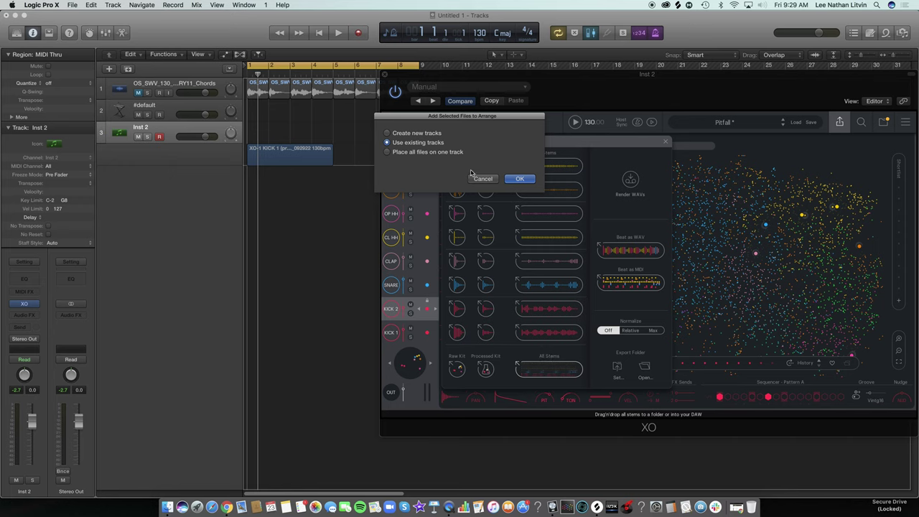
left_click(520, 179)
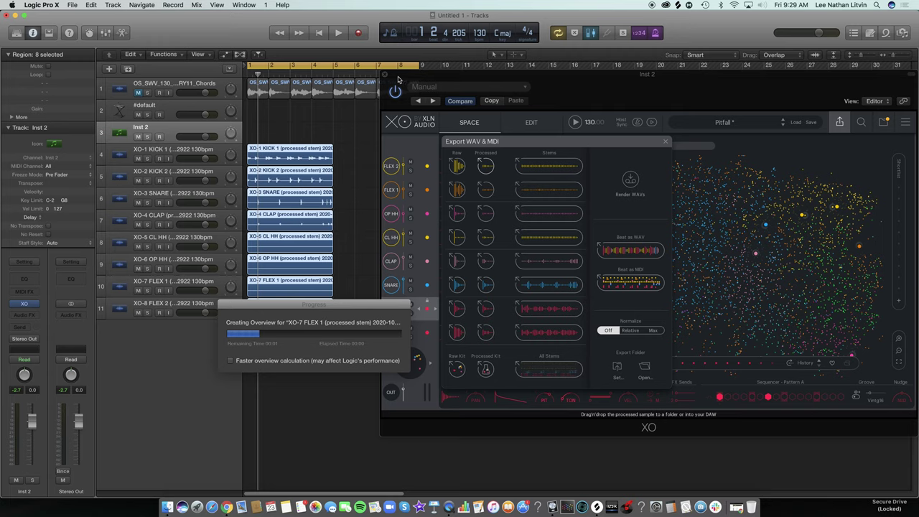
left_click(386, 76)
Step: Repeat the eight XO stem regions once so they fill bars 5 to 8, and delete the Inst 2 track
key("space")
key("space")
left_click_drag(373, 355, 304, 148)
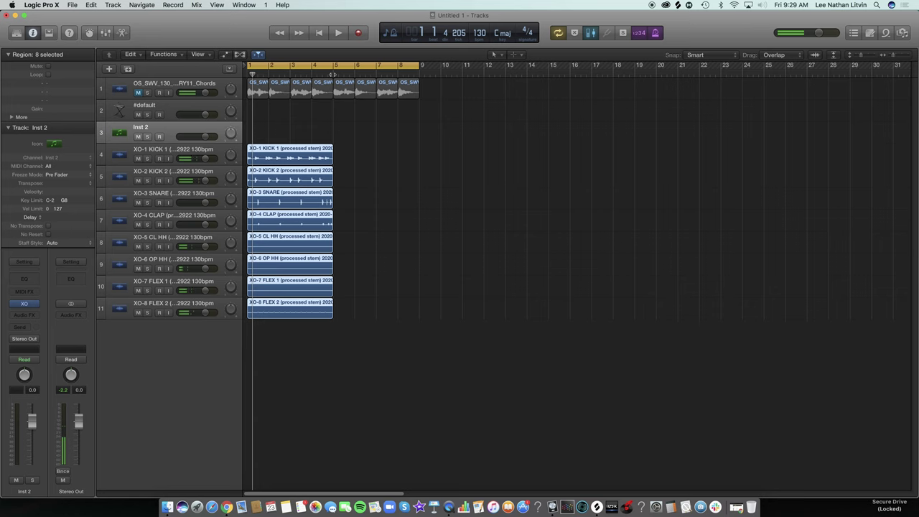
key("super+r")
left_click(313, 376)
key("c")
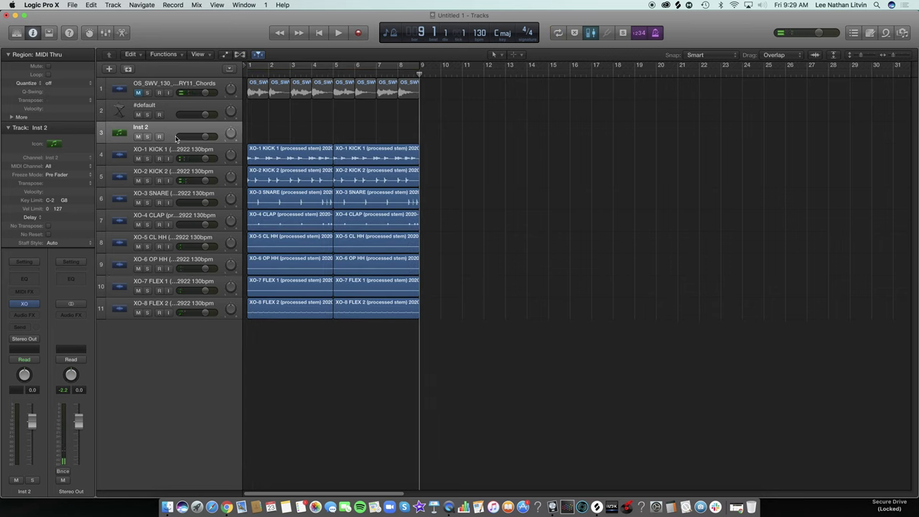
key("super+BackSpace")
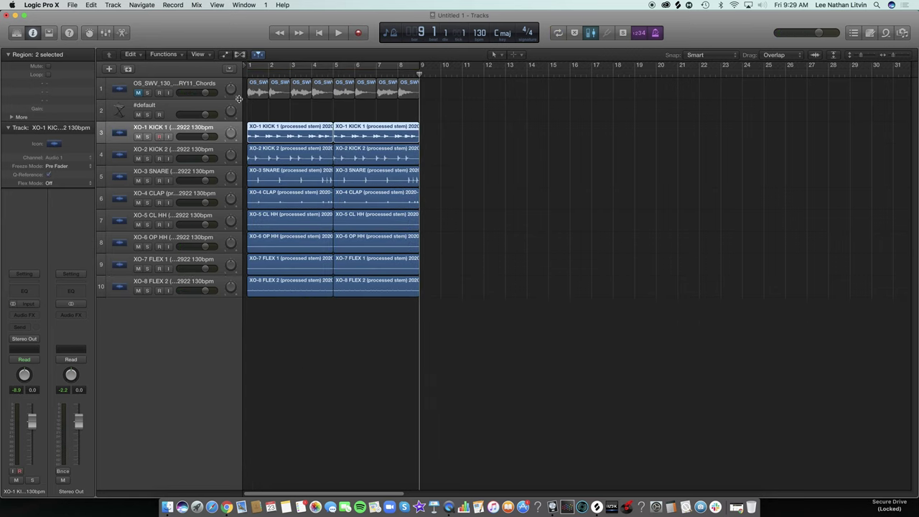
Step: Play the stems back with the cycle on and select the #default sampler track
key("c")
key("space")
left_click(183, 107)
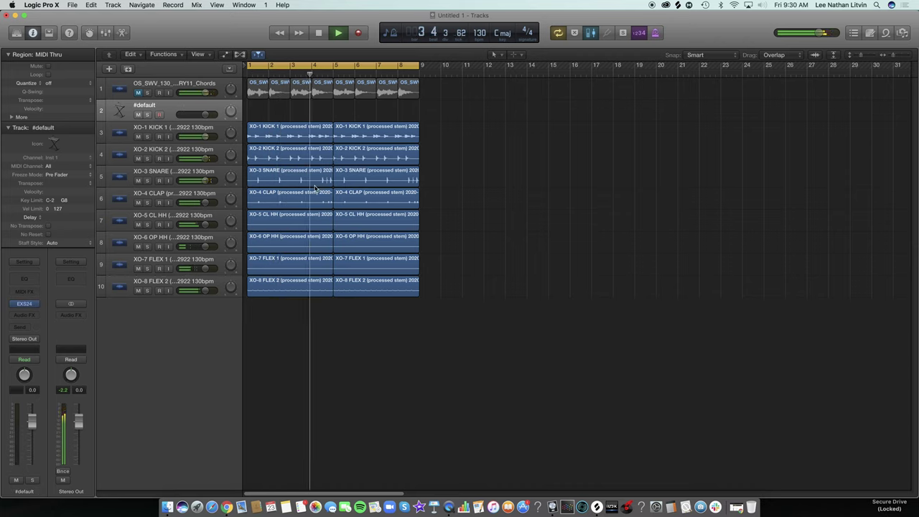
key("space")
Step: Split the first XO-6 OP HH region at bar 3 and delete the part from bar 3 to bar 5
left_click(282, 251)
left_click_drag(861, 55, 866, 55)
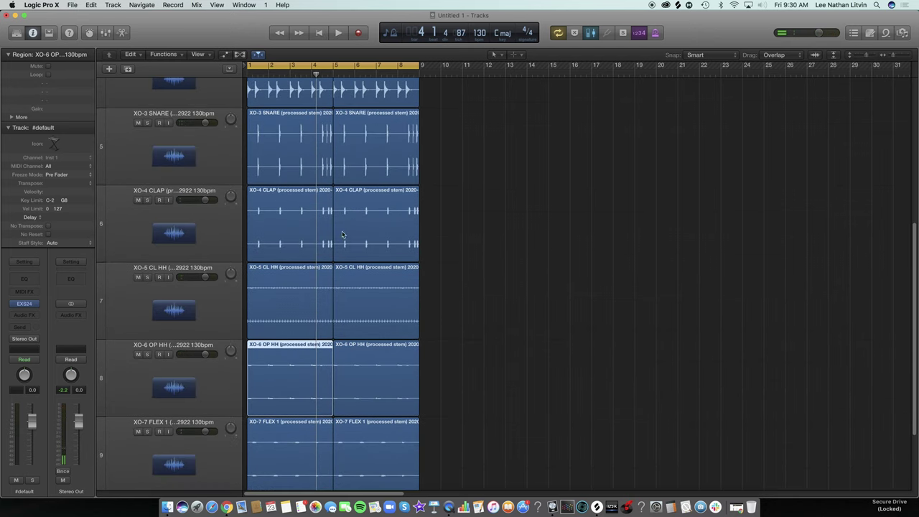
key("c")
key("space")
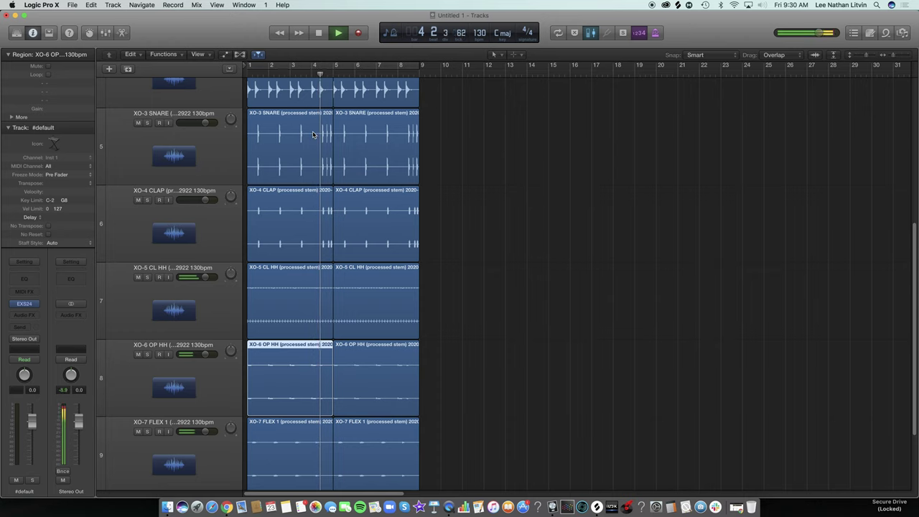
key("Return")
key("space")
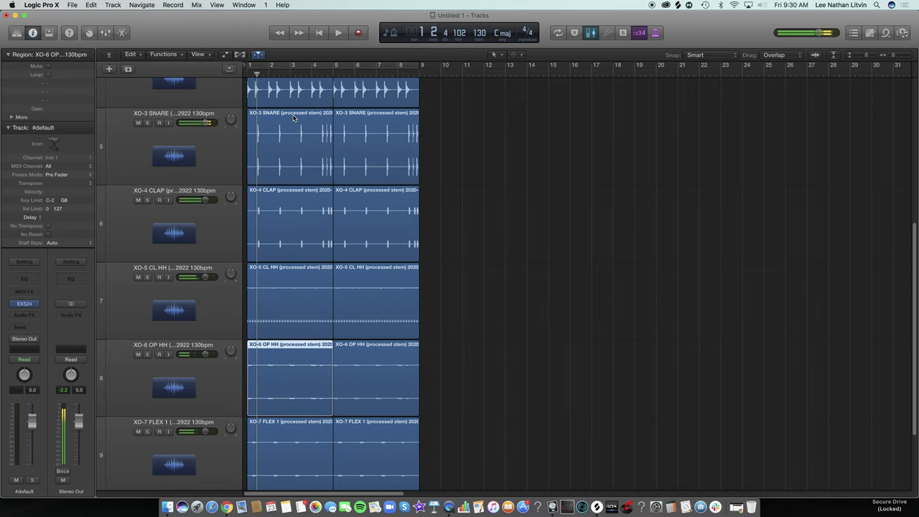
left_click(290, 72)
key("cmd+t")
left_click(307, 355)
key("Delete")
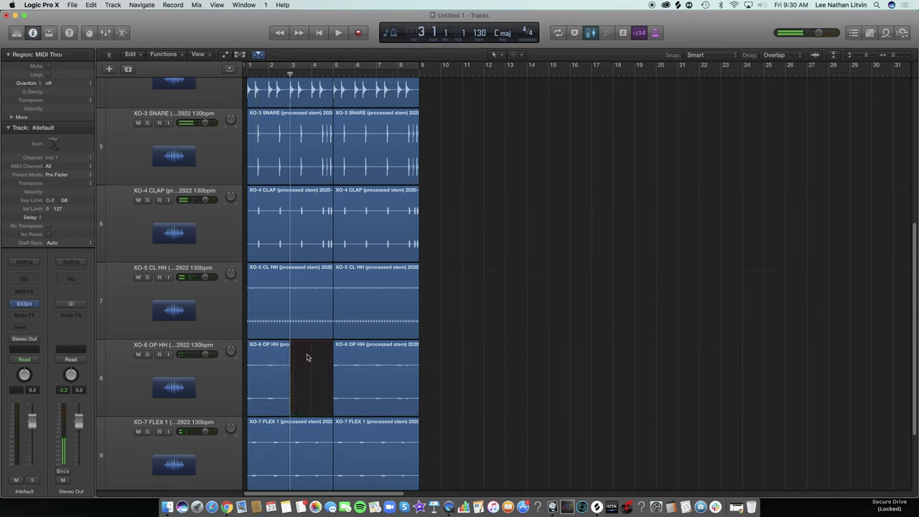
Step: Split the remaining first open hi-hat region at bar 2 and delete the part after the split
left_click(268, 73)
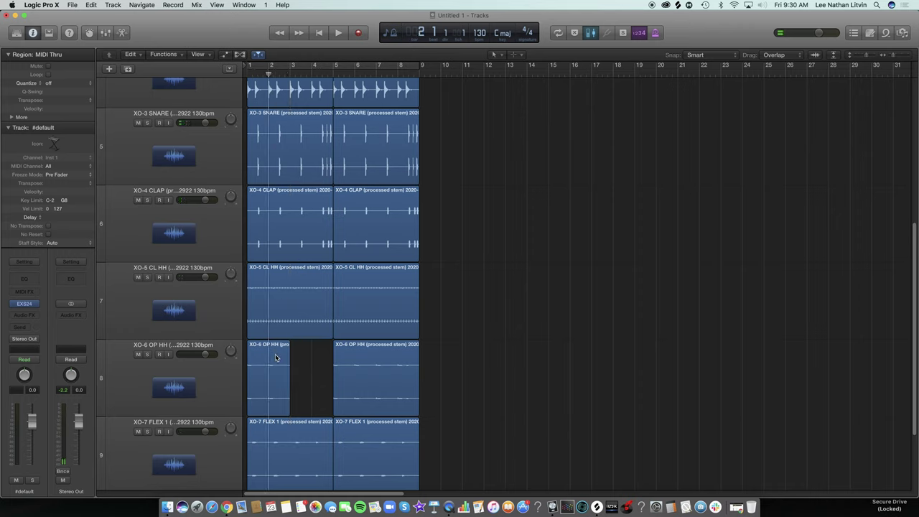
left_click(277, 359)
key("cmd+t")
key("Delete")
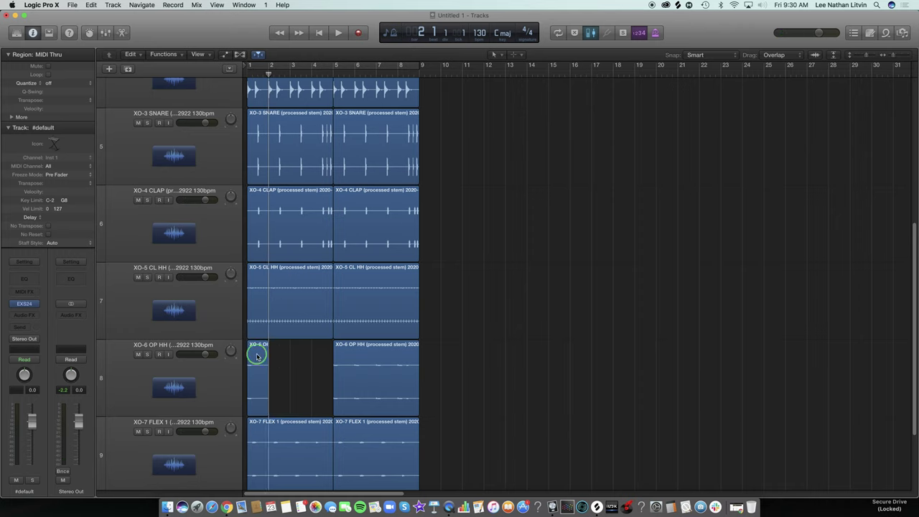
Step: Try bouncing the one-bar open hi-hat region in place with the default settings, and undo the bounce
right_click(258, 352)
left_click(302, 445)
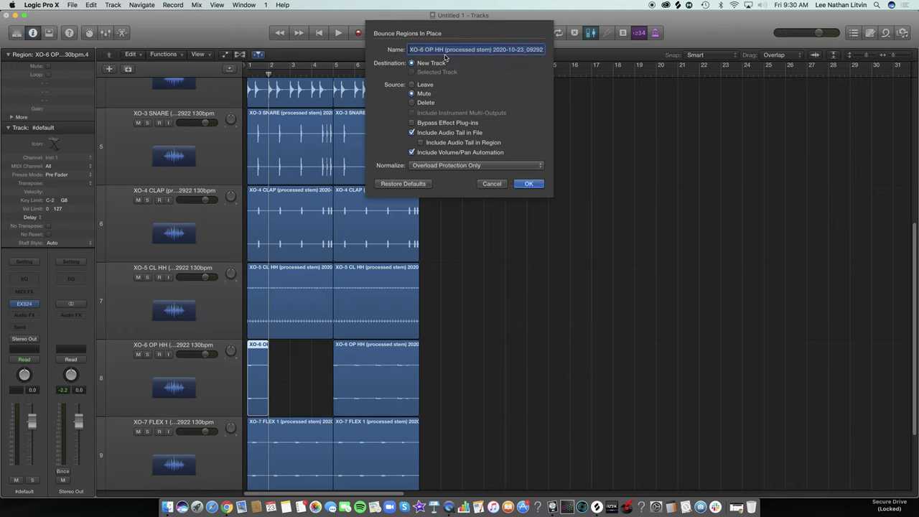
key("Return")
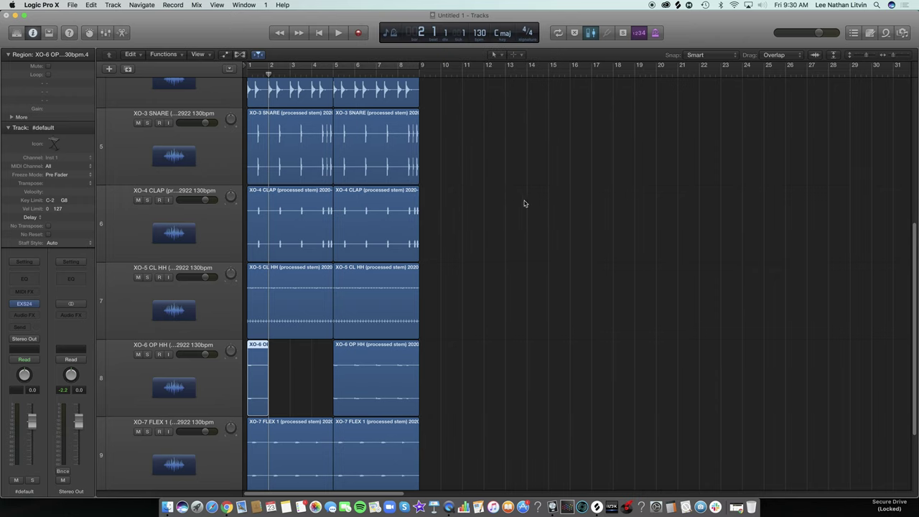
key("super+z")
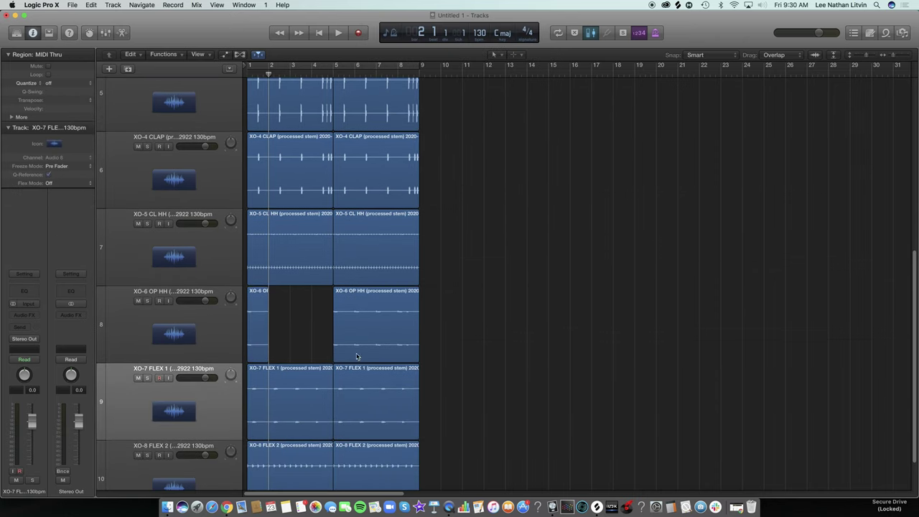
Step: Delete the open hi-hat region at bar 5 and bounce the one-bar region in place to a new track with the source muted
left_click(372, 317)
key("Delete")
left_click_drag(264, 342, 333, 349)
key("super+z")
right_click(263, 307)
left_click(287, 298)
left_click(519, 185)
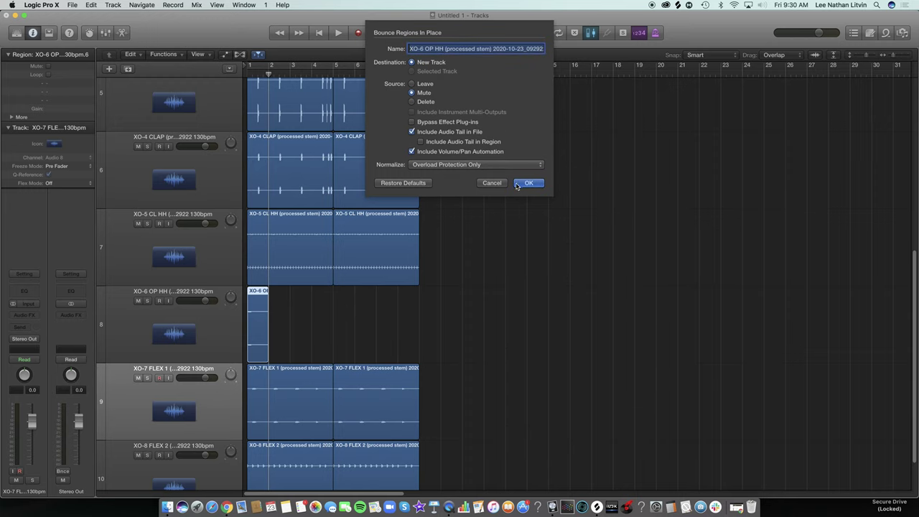
Step: Copy the bounced open hi-hat region to bar 5 and delete the original open hi-hat track holding the muted region
left_click_drag(265, 413, 343, 413)
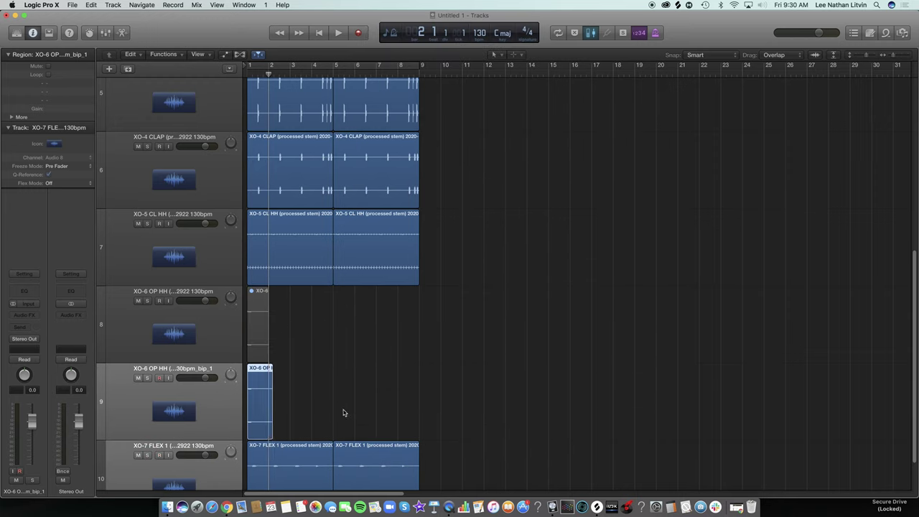
left_click(309, 396)
left_click(265, 372)
left_click(335, 65)
key("super+v")
left_click(253, 319)
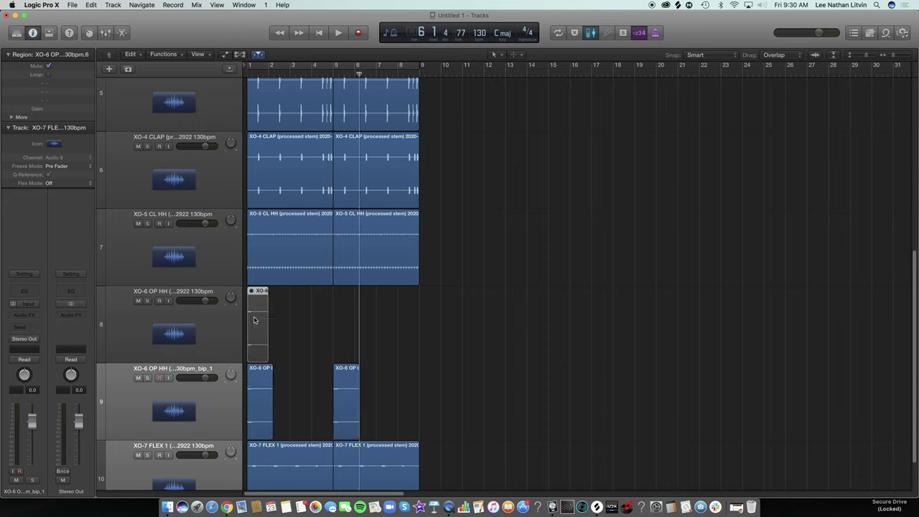
left_click(193, 320)
key("super+Delete")
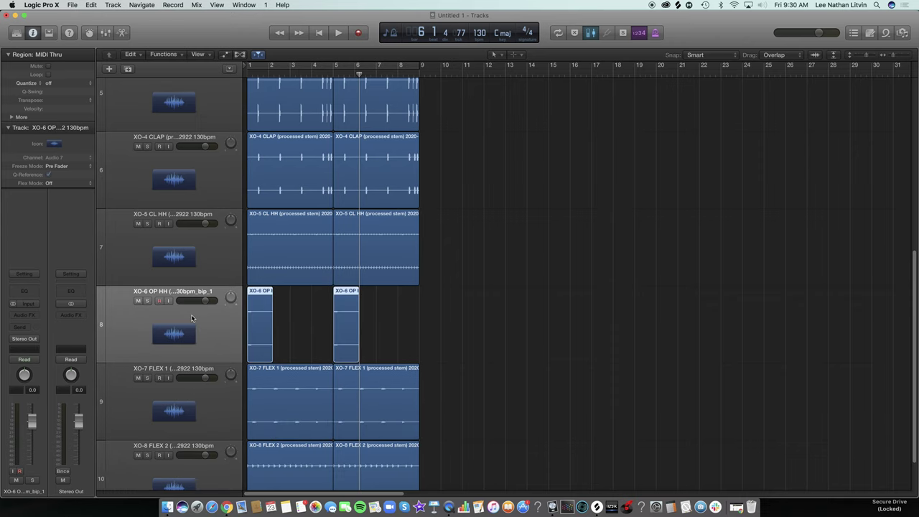
Step: Turn the cycle on, play back the edited beat with all tracks in view, and select the #default track
key("c")
key("space")
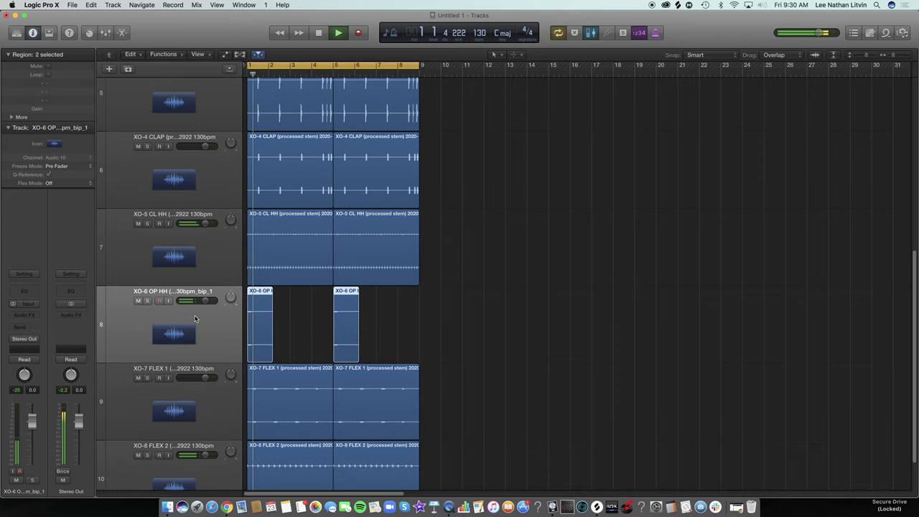
left_click(301, 314)
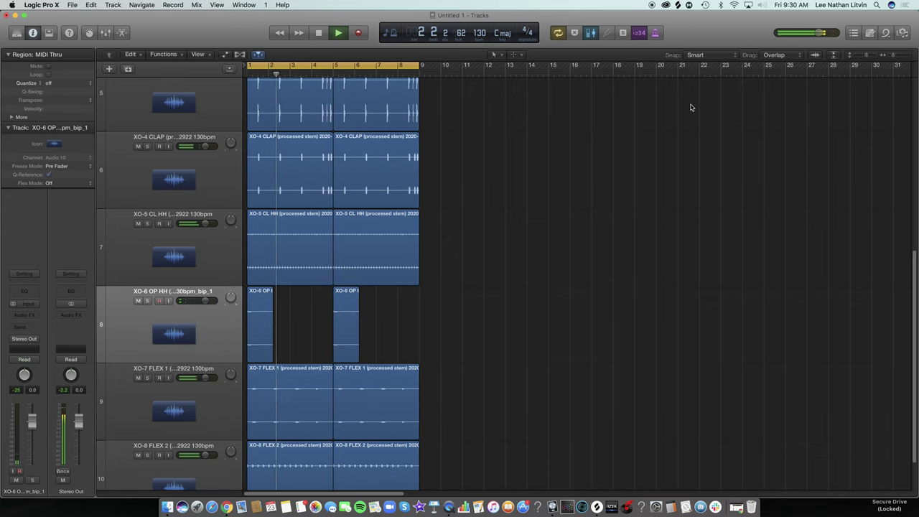
left_click_drag(867, 59, 859, 56)
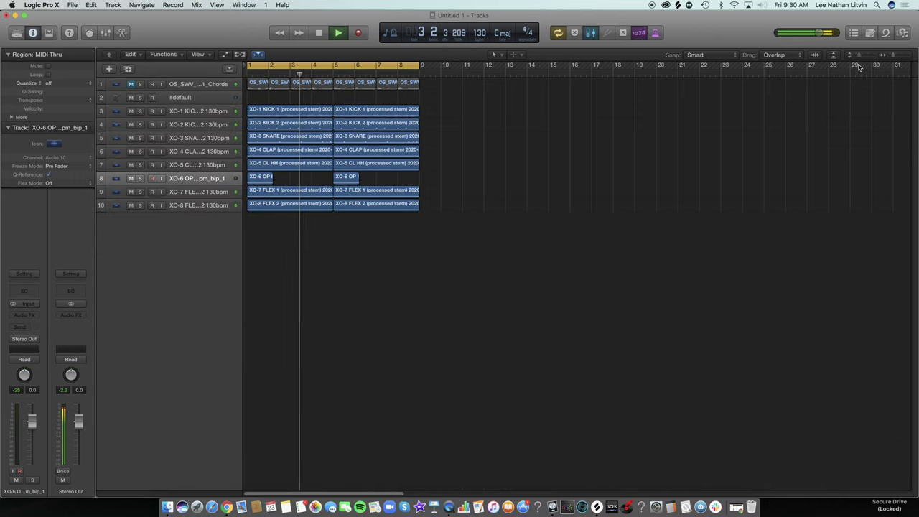
left_click(224, 101)
key("space")
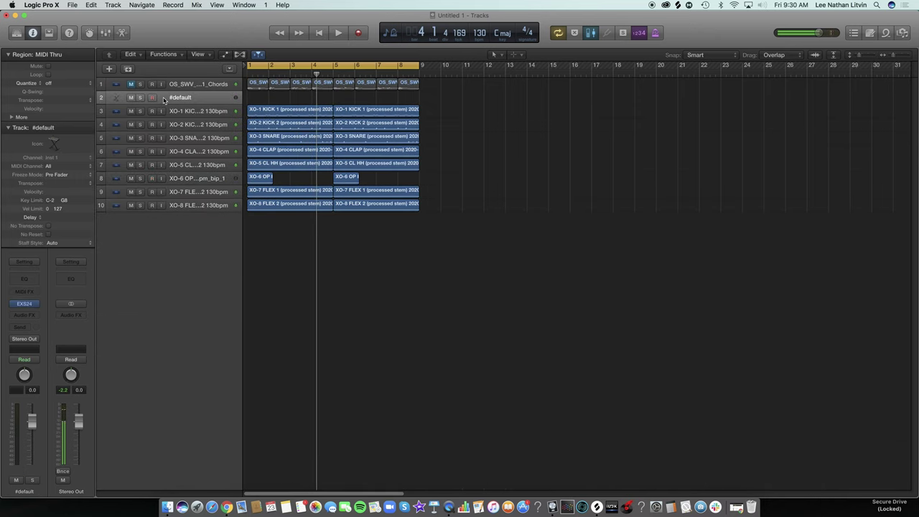
Step: Record a chopped sample performance on the #default track across the eight-bar cycle and quantize the region to 1/16 Note
key("space")
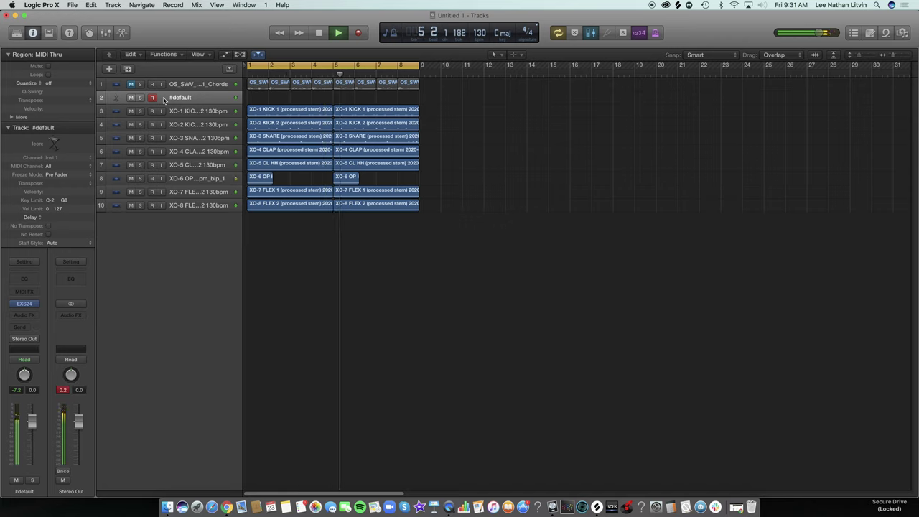
key("space")
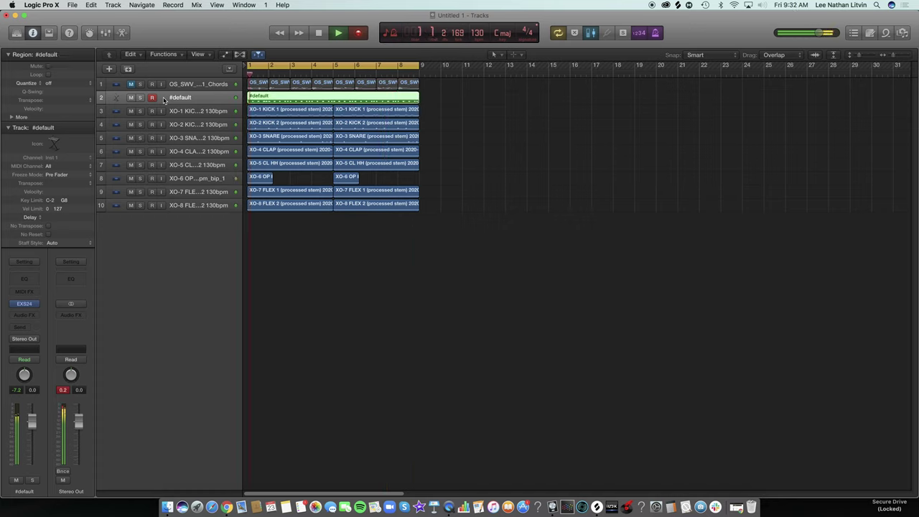
key("space")
key("space")
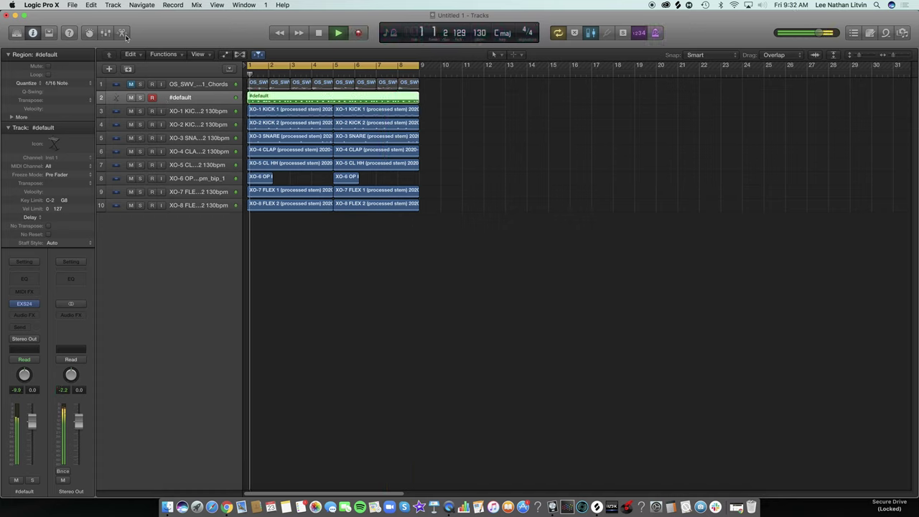
Step: Review the recorded #default notes in an enlarged Piano Roll during playback, and close the editor
key("p")
left_click_drag(639, 348, 618, 216)
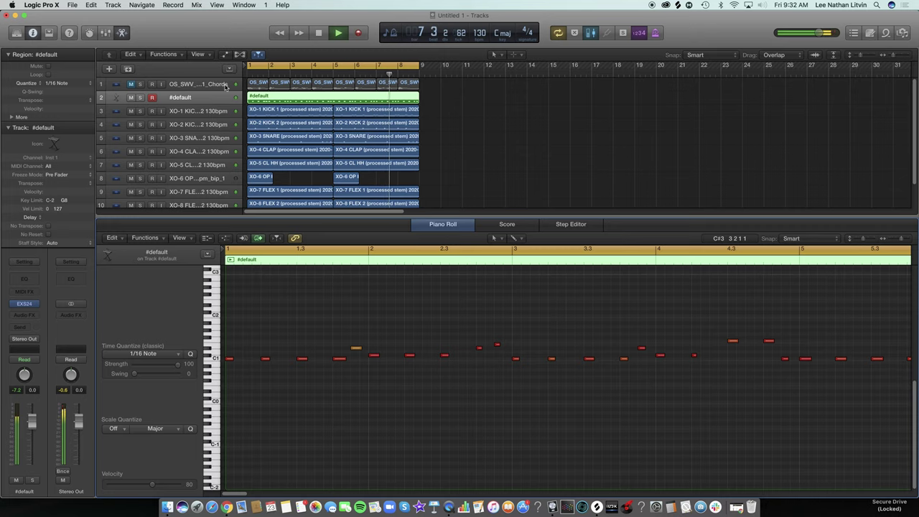
key("e")
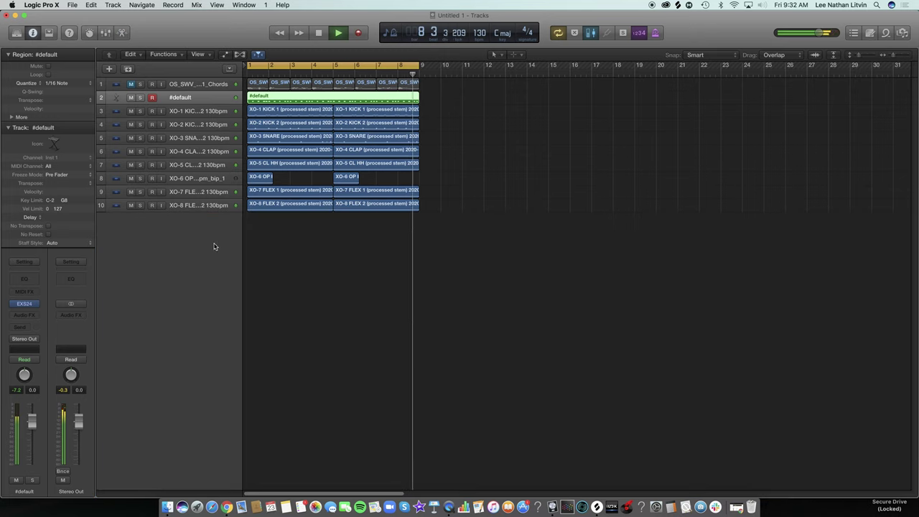
Step: Add a Channel EQ to the #default track with a high cut near 2 kHz and a low cut between 100 and 200 Hz
left_click(32, 278)
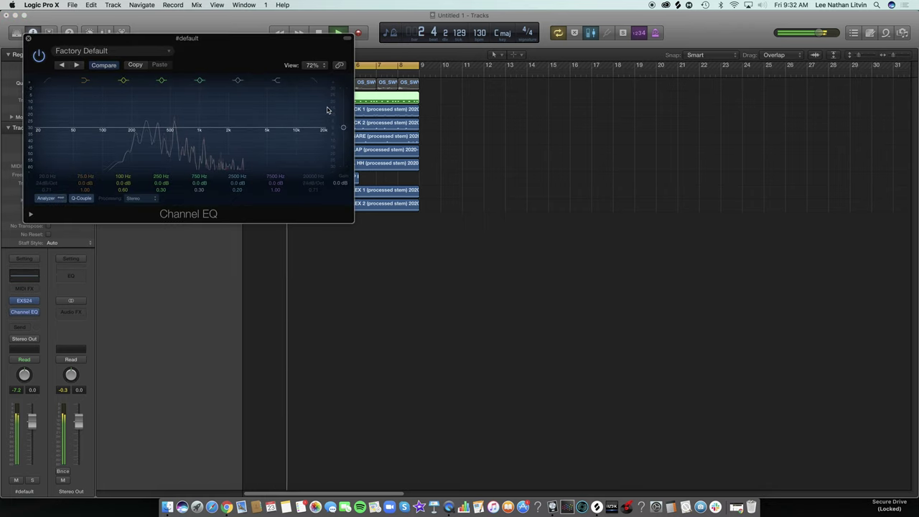
left_click_drag(318, 86, 228, 122)
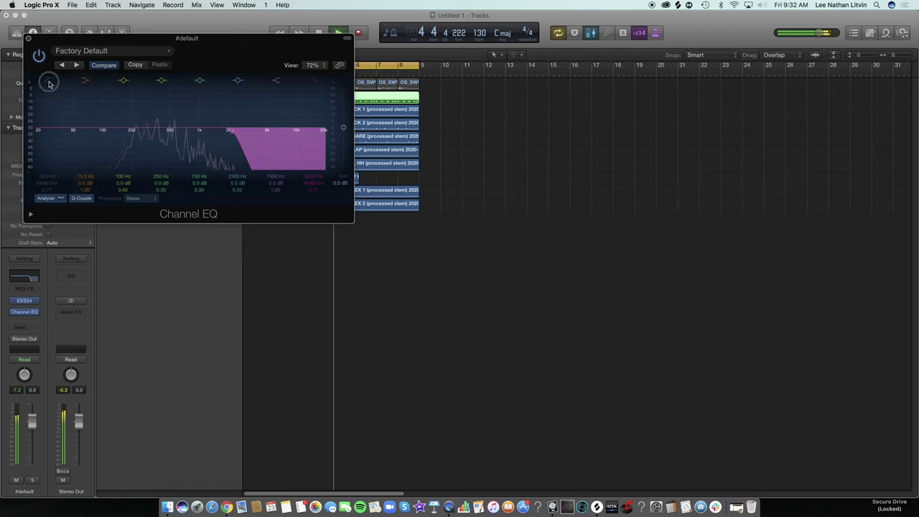
left_click_drag(42, 112, 115, 123)
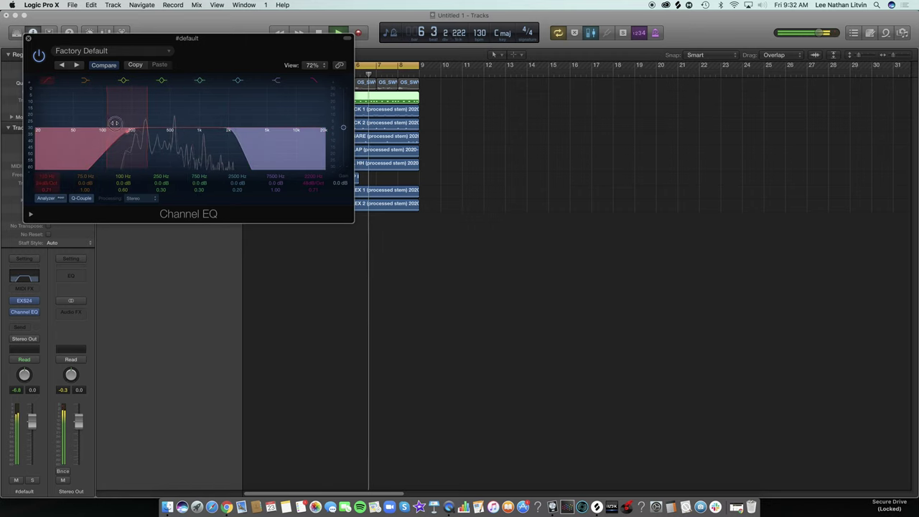
key("space")
left_click(29, 37)
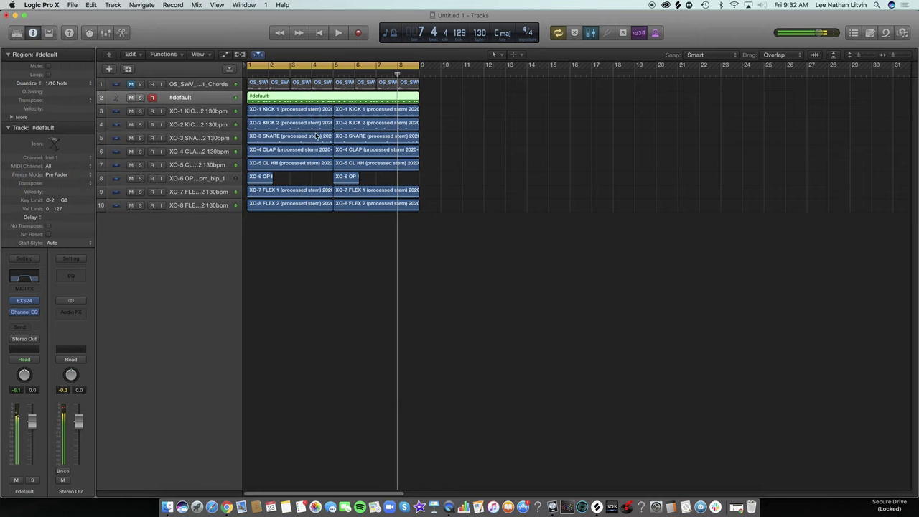
Step: Bounce the #default region in place to a new track named sample_bip, muting the source
right_click(277, 96)
left_click(287, 100)
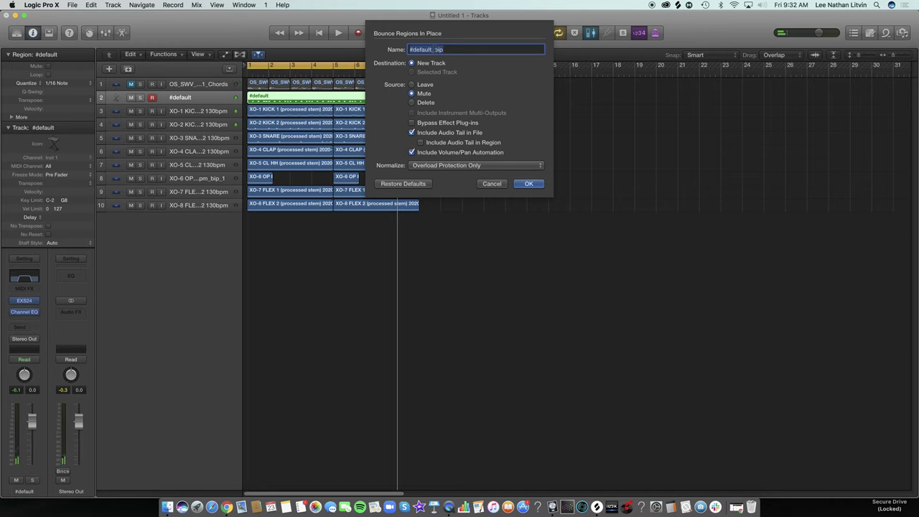
type("sample")
key("Return")
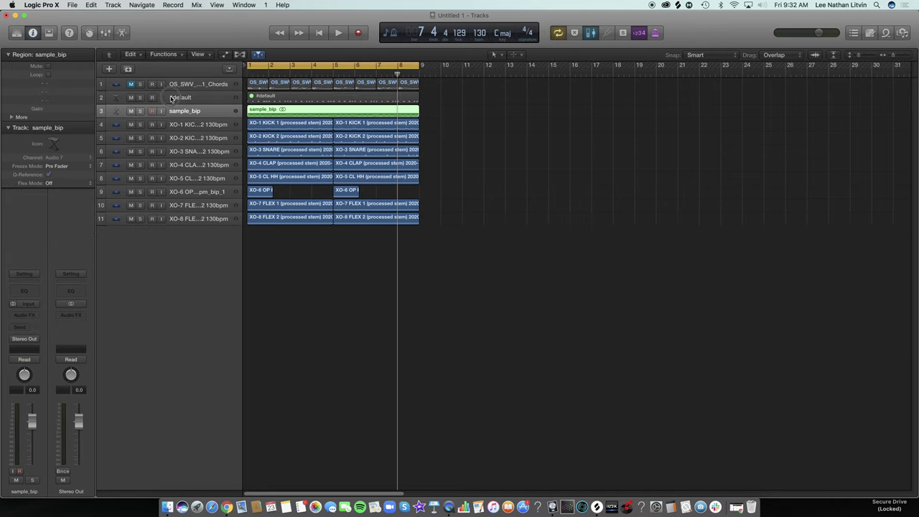
Step: Delete the #default track together with its region, and start playback of the remaining tracks
left_click(173, 98)
key("super+BackSpace")
key("Return")
key("space")
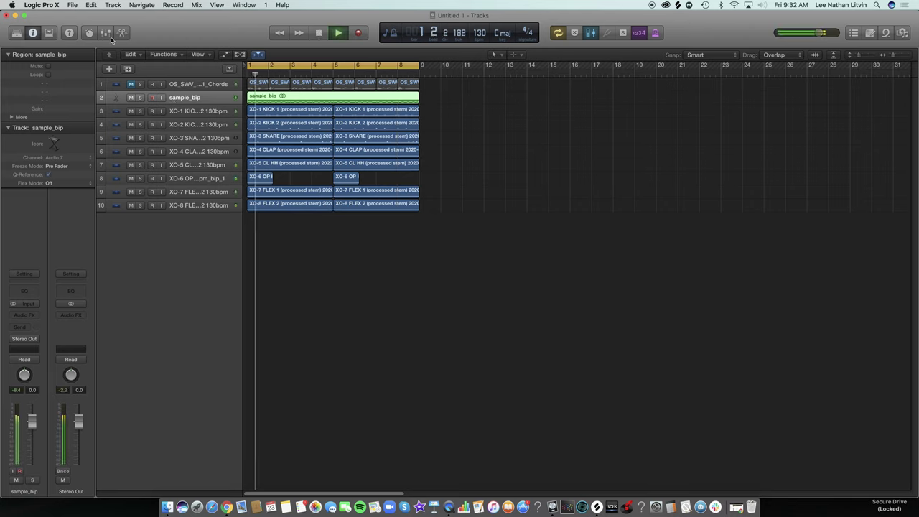
Step: Choose Output's Arcade in stereo as the instrument for a new software instrument track, and dismiss the dialog without creating it
key("alt+super+n")
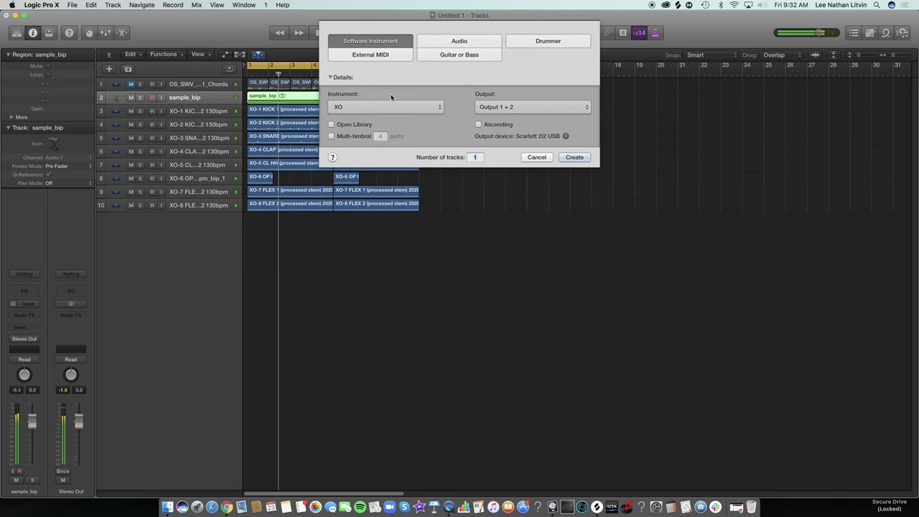
left_click(391, 107)
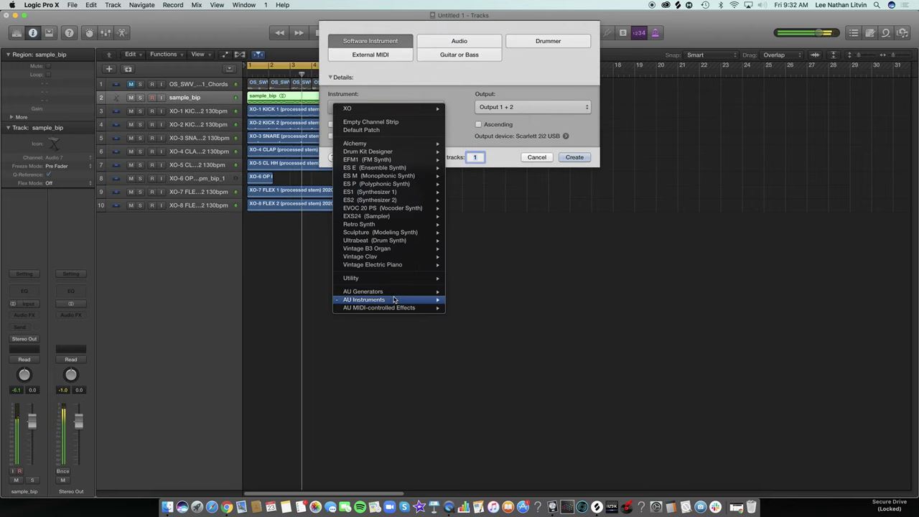
mouse_move(394, 300)
mouse_move(504, 340)
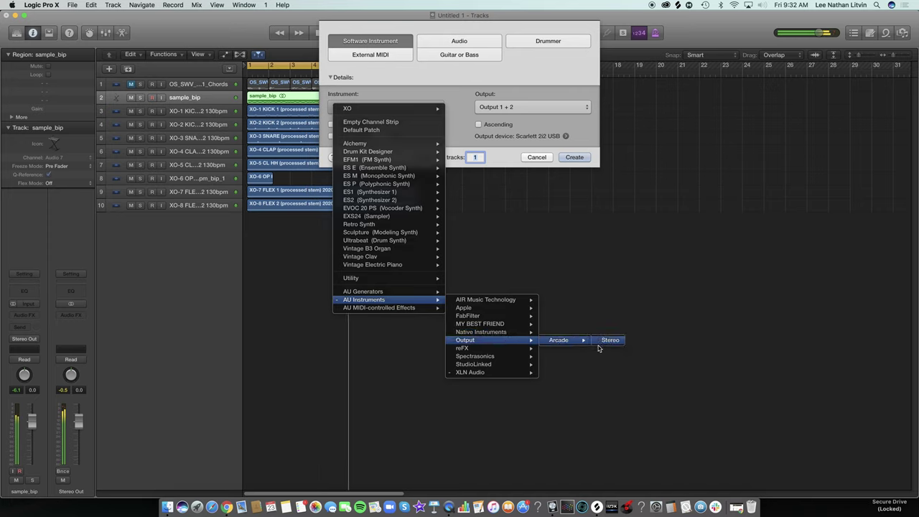
left_click(610, 341)
left_click(536, 156)
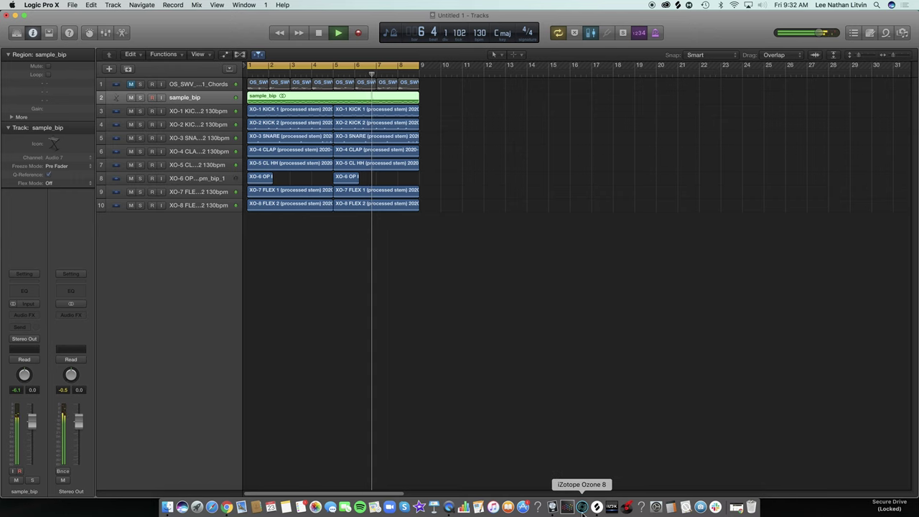
Step: Check the chord loop's key in Splice's recently added samples, and minimize Splice
left_click(597, 508)
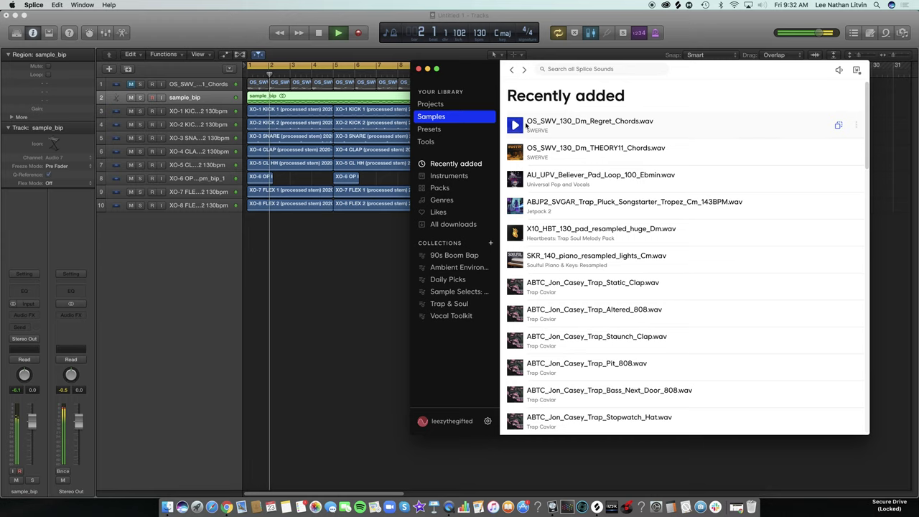
key("super+m")
Step: Create one software instrument track with Arcade, and set Arcade's session key to D minor
left_click(109, 68)
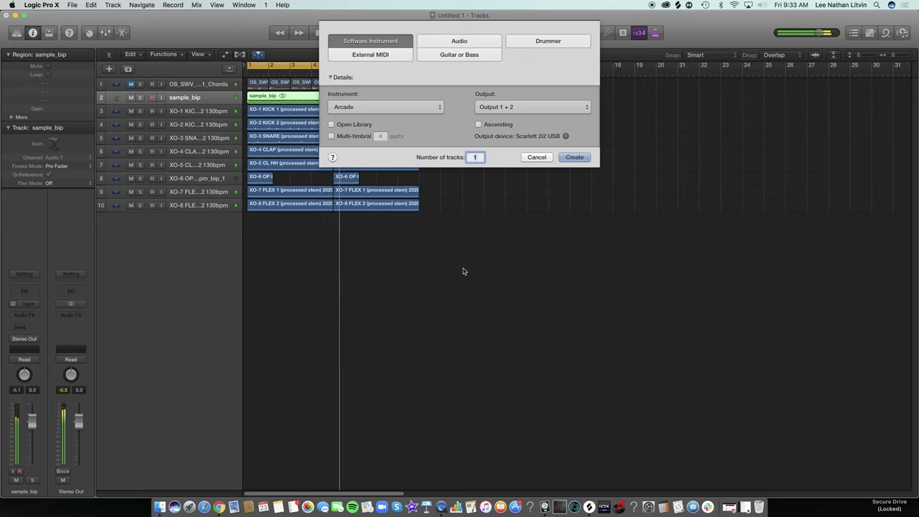
key("Return")
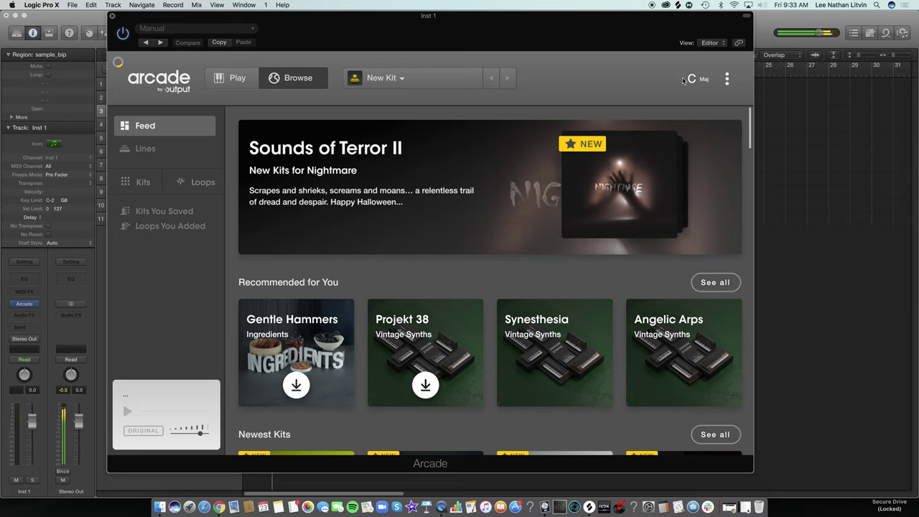
left_click(701, 80)
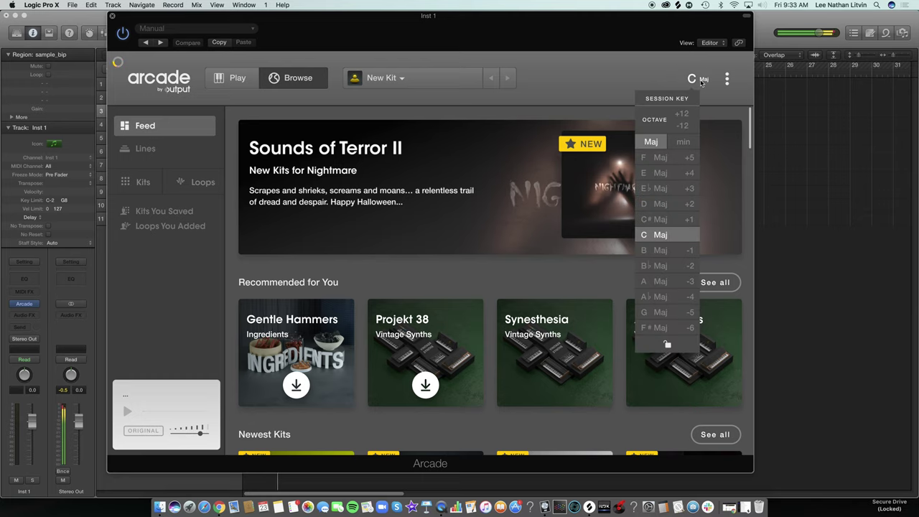
left_click(680, 144)
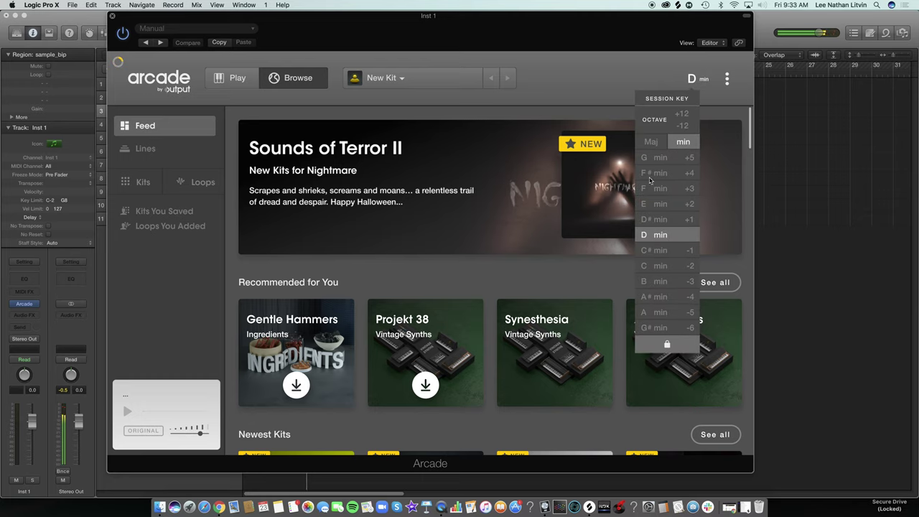
Step: Browse Arcade's feed and preview the Projekt 38, Synesthesia, Angelic Arps and Stuck on You kits against the beat
mouse_move(465, 367)
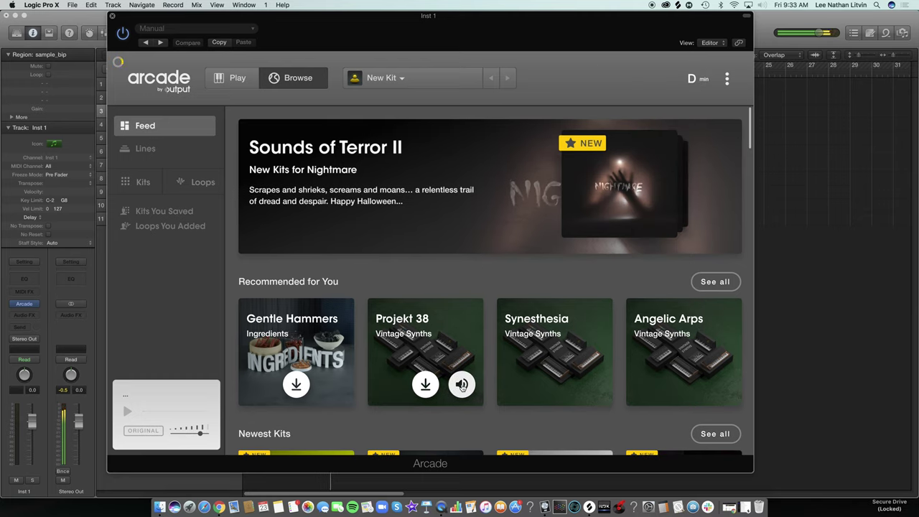
left_click(462, 386)
scroll(462, 359, "down", 2)
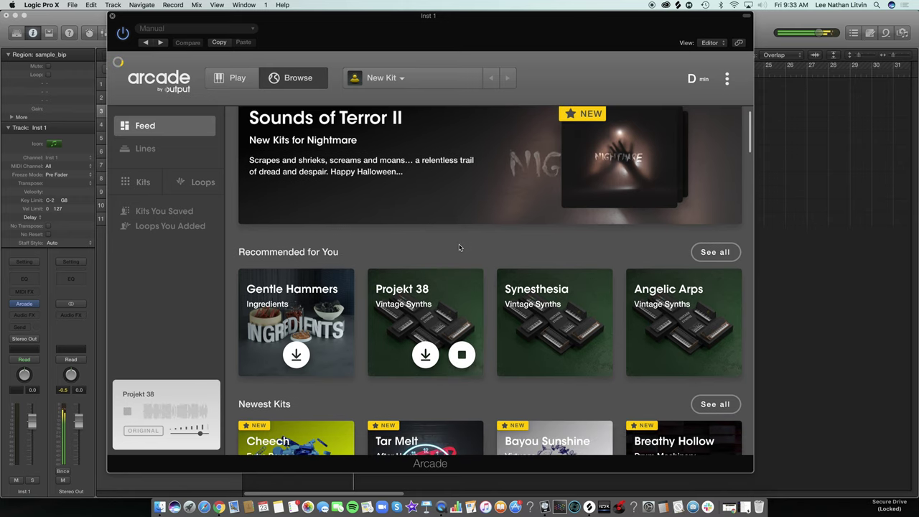
mouse_move(591, 361)
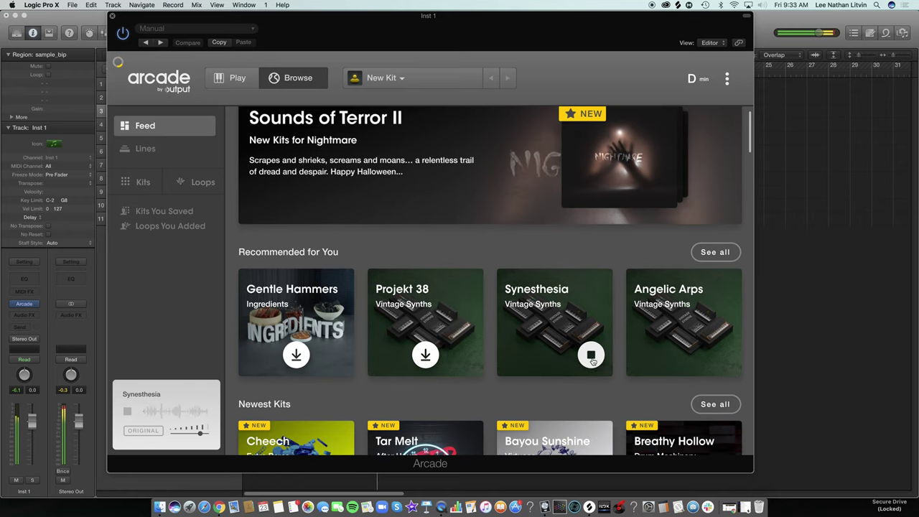
mouse_move(684, 359)
left_click(720, 355)
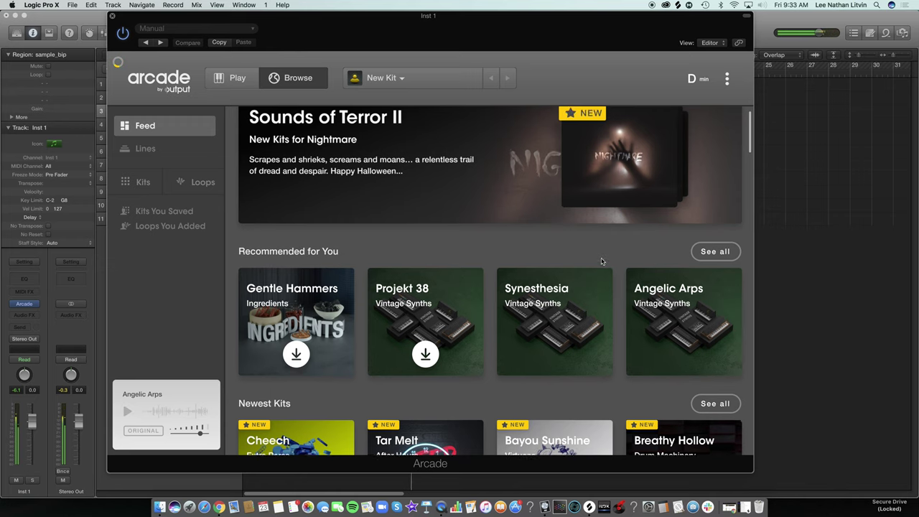
scroll(596, 265, "down", 5)
scroll(510, 261, "down", 6)
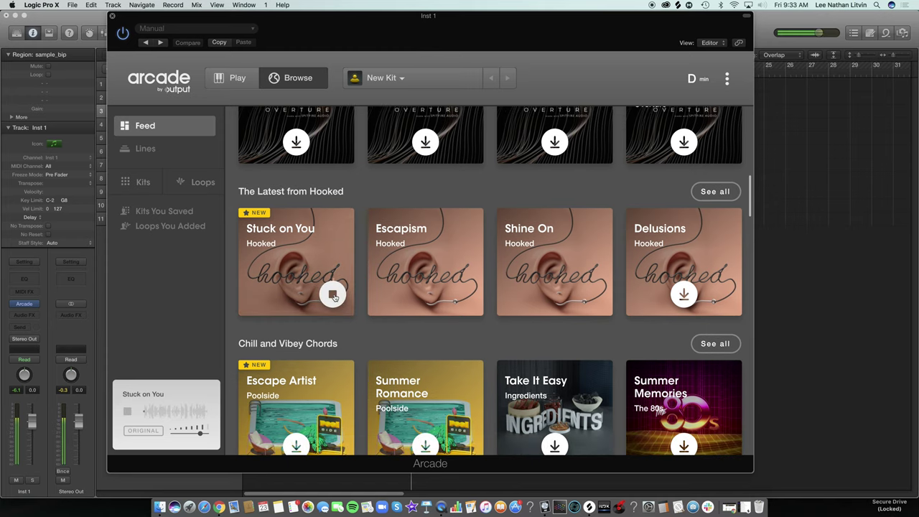
scroll(350, 241, "down", 4)
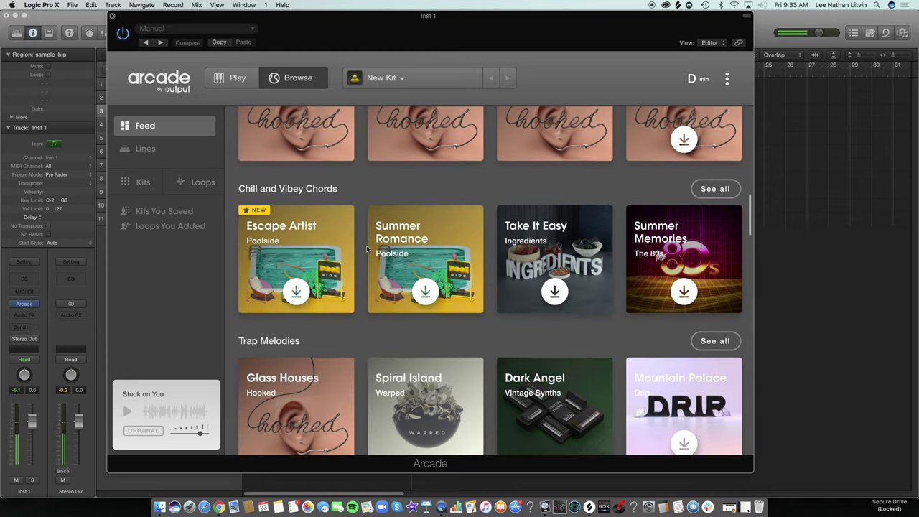
scroll(355, 245, "down", 3)
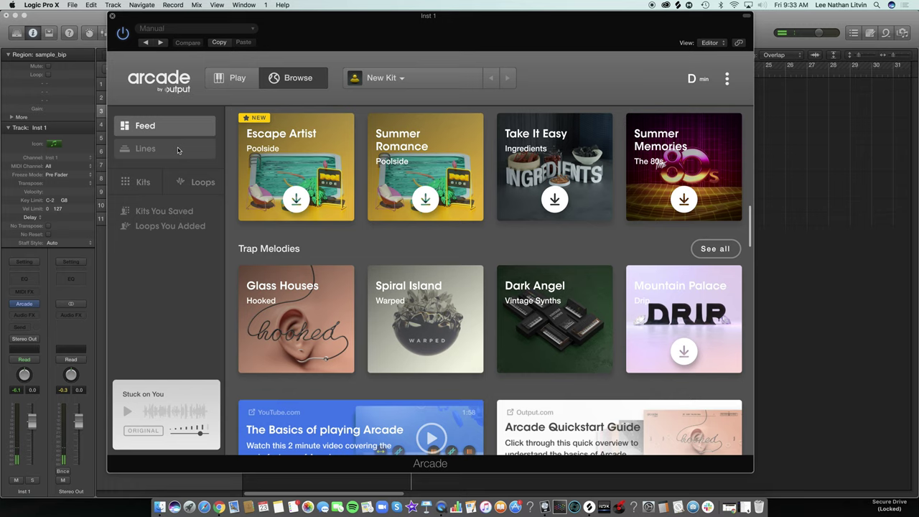
Step: Open the Distant Voices line and preview its kits, including Forevermore, Confide and Love Spell
left_click(178, 150)
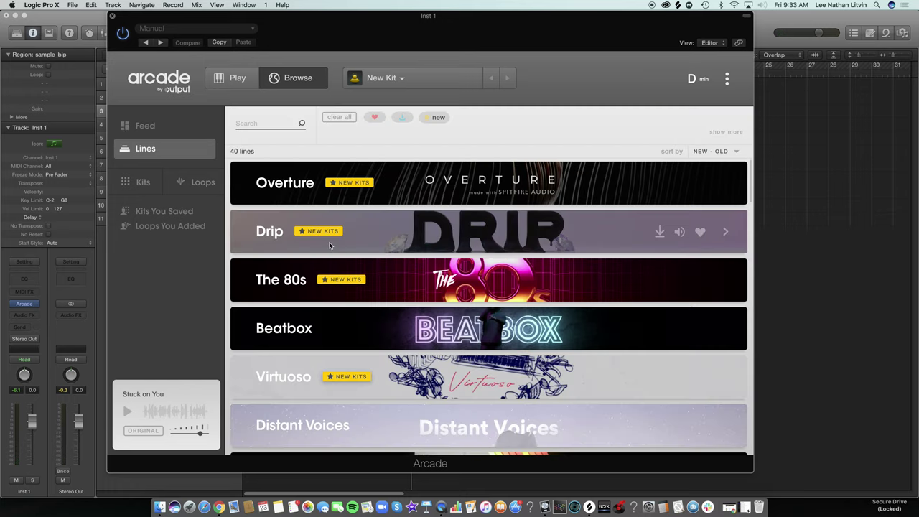
scroll(535, 237, "down", 3)
left_click(536, 331)
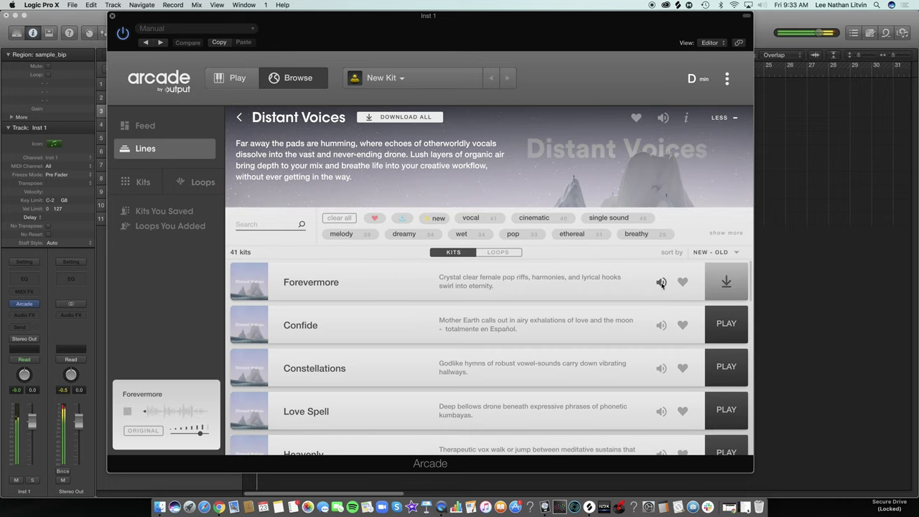
left_click(661, 326)
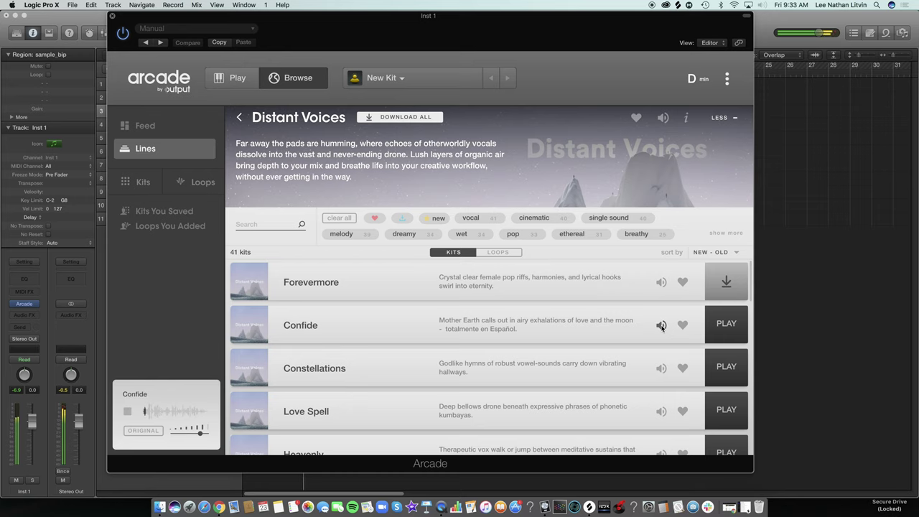
left_click_drag(507, 8, 615, 15)
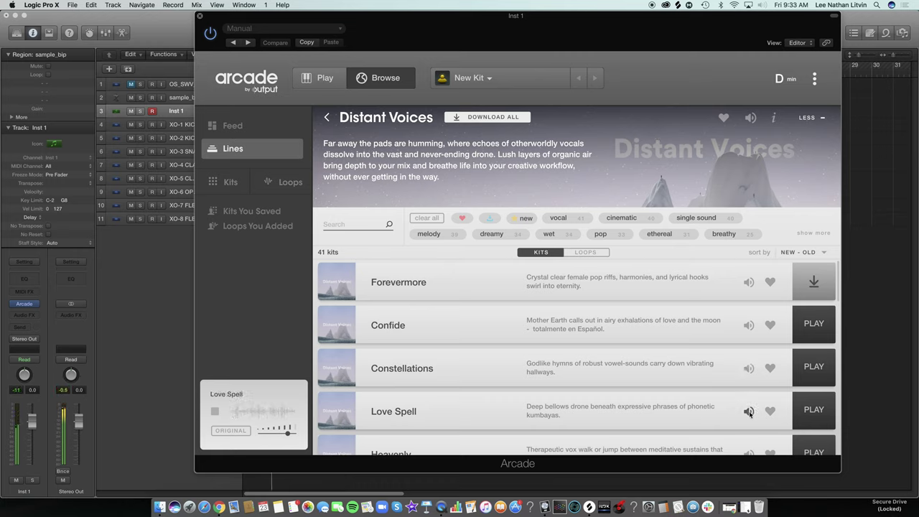
Step: Return to the list of lines, open the Vocode line and preview its Drained kit
left_click(233, 148)
scroll(495, 287, "down", 5)
scroll(495, 291, "down", 3)
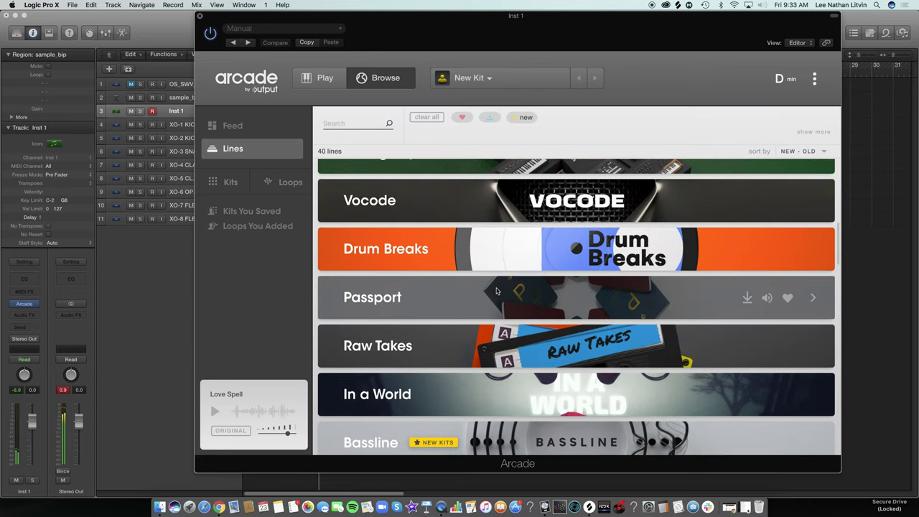
left_click(572, 197)
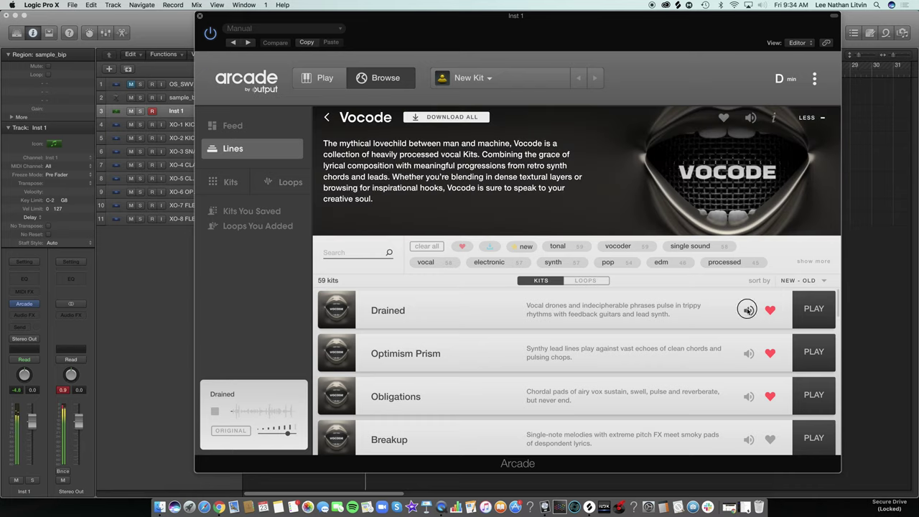
Step: Close Arcade, check the chord loop's key in Splice again, and reopen Arcade from the Inst 1 track
left_click(200, 16)
left_click(203, 97)
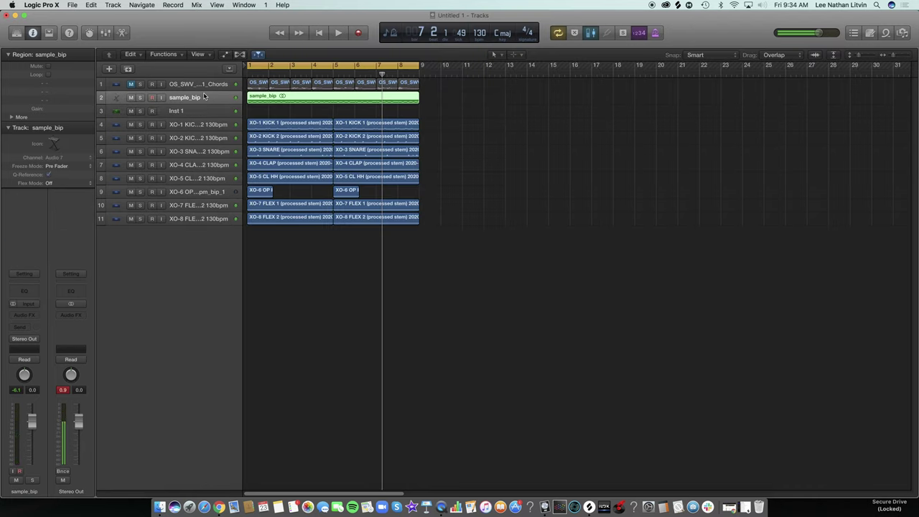
left_click(590, 508)
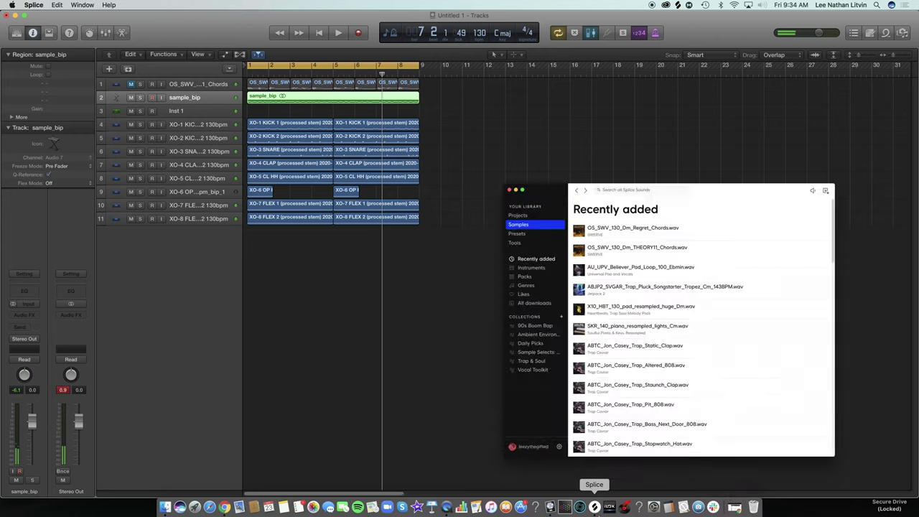
left_click(351, 295)
left_click(202, 109)
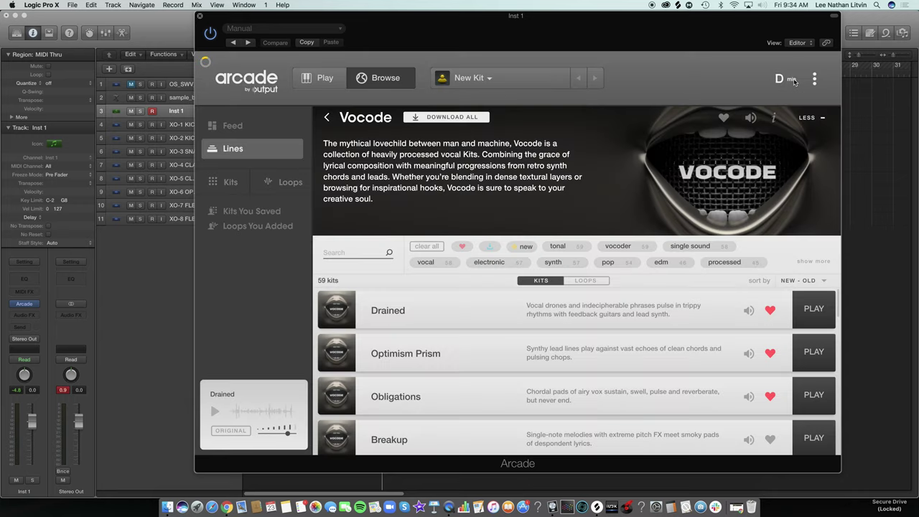
Step: Try F major as Arcade's session key and preview the Optimism Prism kit in the Vocode line
left_click(794, 81)
left_click(743, 142)
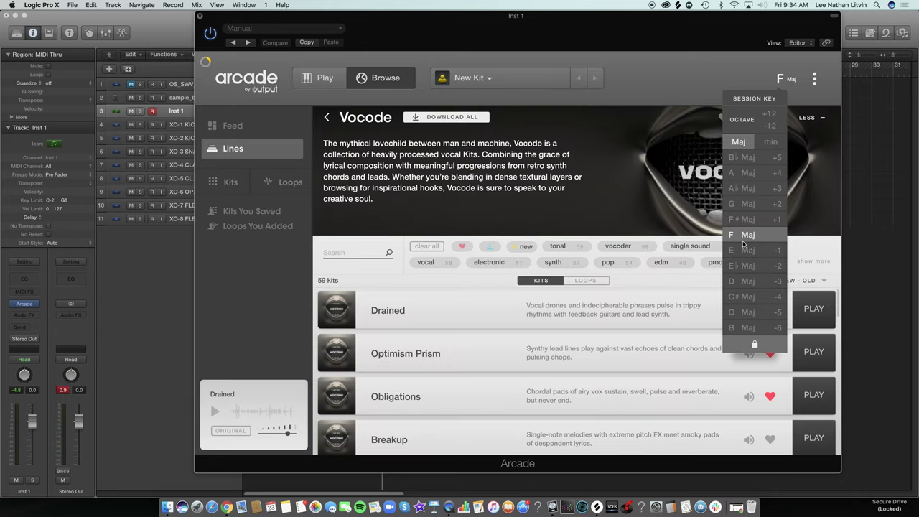
left_click(696, 61)
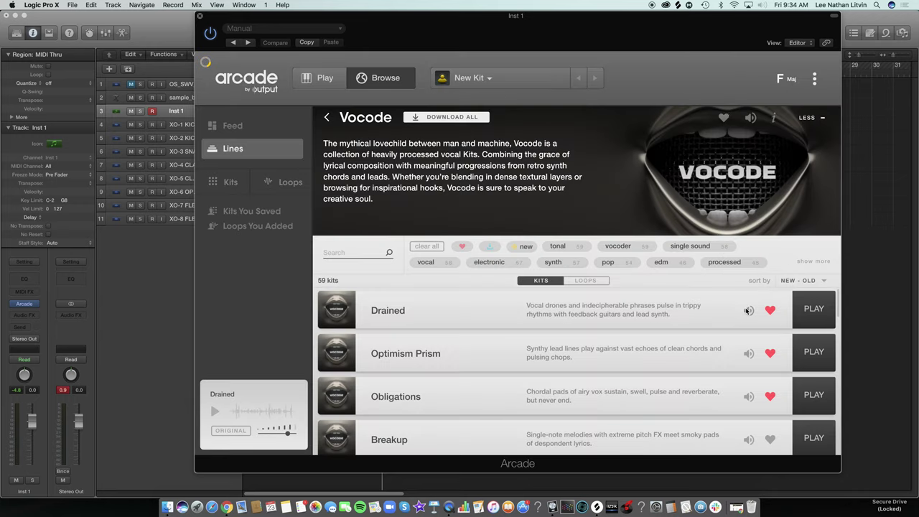
left_click(749, 353)
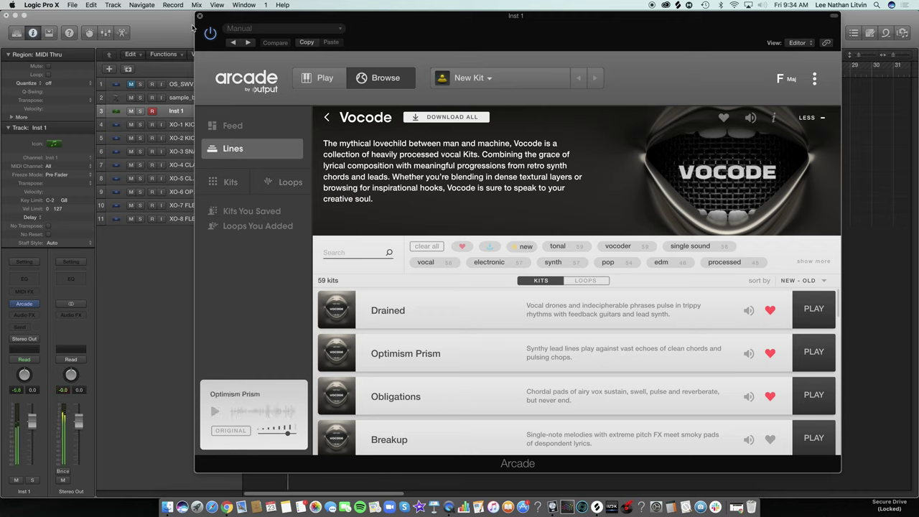
Step: Browse Arcade's full list of lines and open the Hooked vocal line
left_click(229, 149)
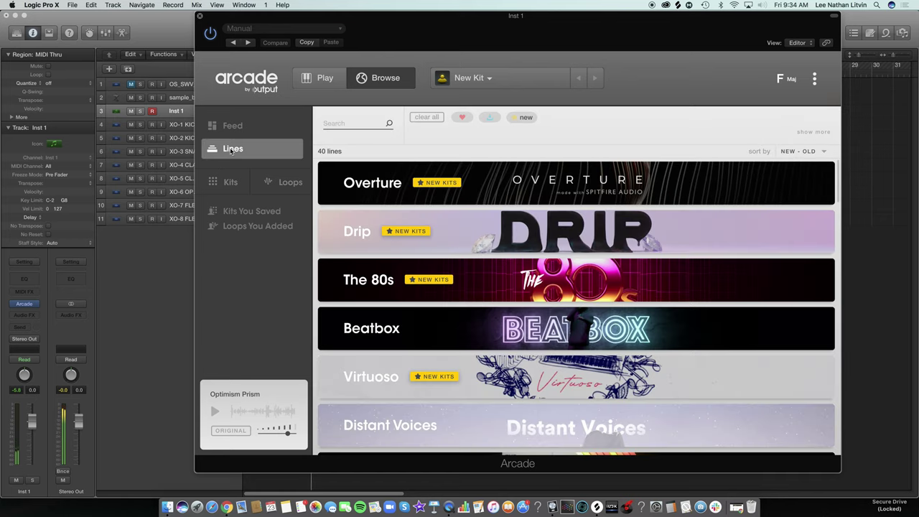
scroll(686, 250, "down", 5)
scroll(686, 250, "down", 3)
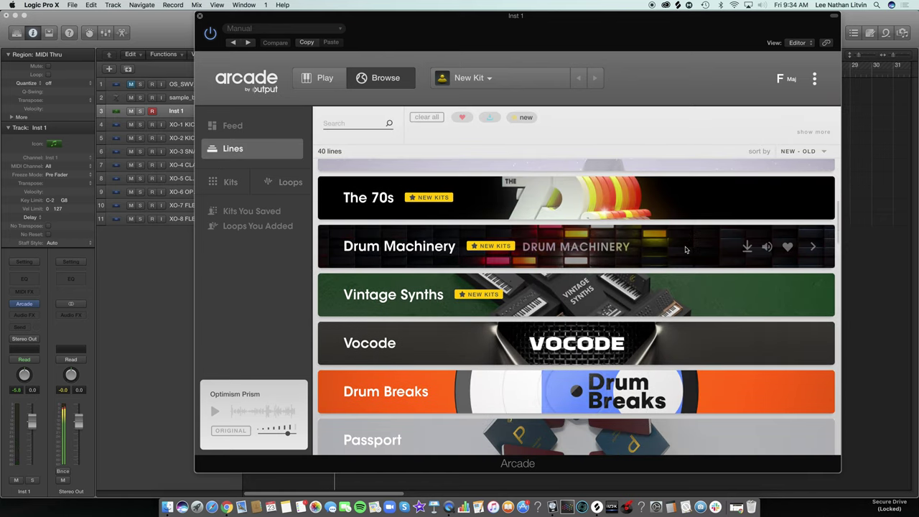
scroll(676, 248, "down", 4)
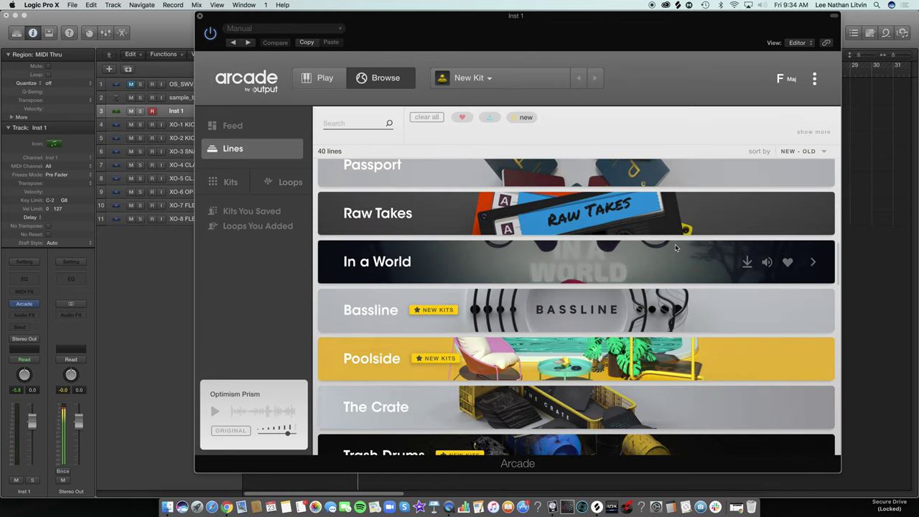
scroll(671, 292, "down", 1)
scroll(670, 293, "down", 3)
left_click(740, 256)
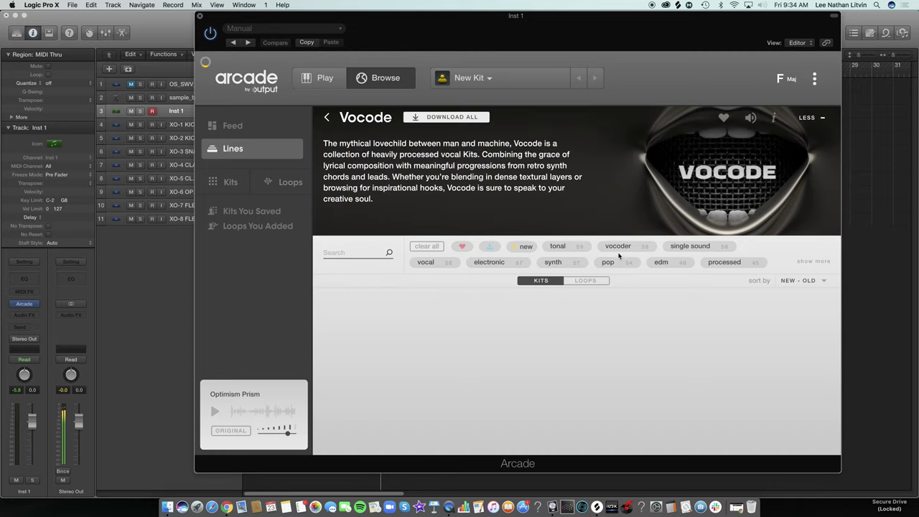
Step: Set Arcade's session key to D minor for the Hooked kits
left_click(788, 80)
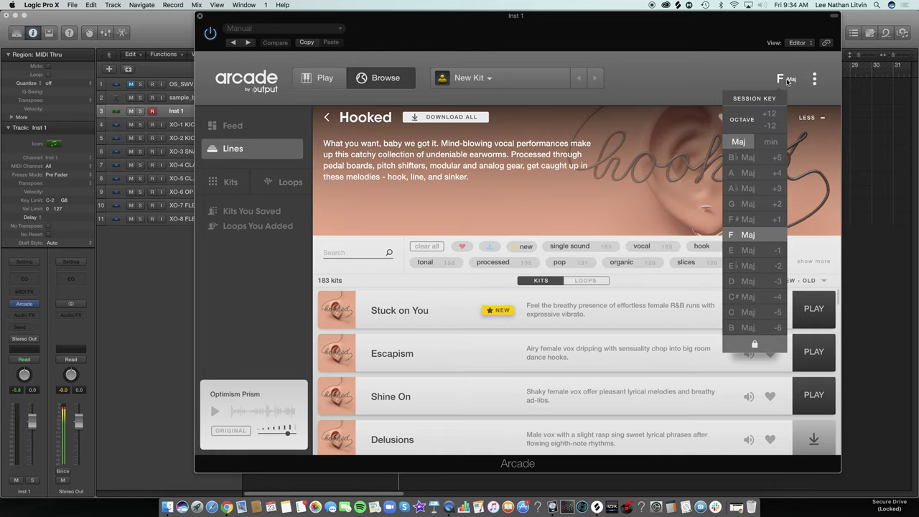
left_click(776, 142)
left_click(687, 287)
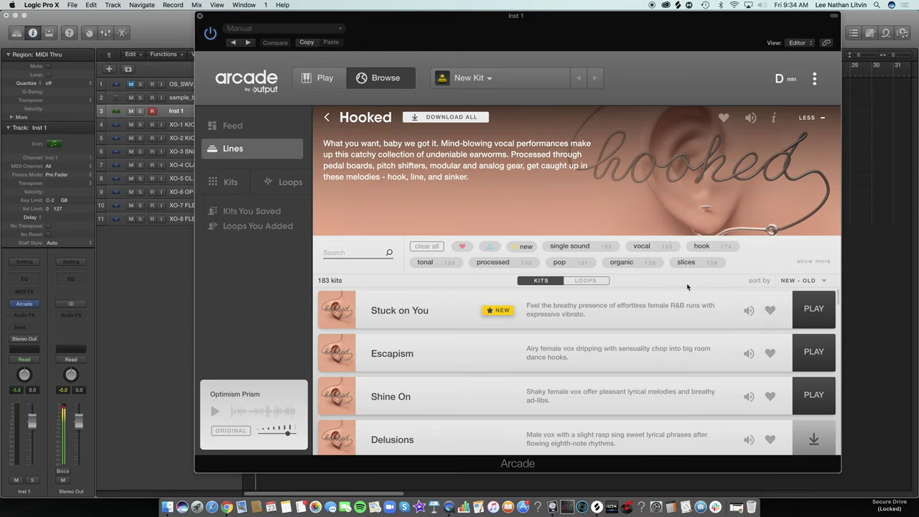
Step: Preview the Stuck on You and Escapism kits in the Hooked line and try out Stuck on You in Arcade
left_click(749, 312)
left_click(749, 353)
scroll(734, 306, "down", 1)
left_click(797, 291)
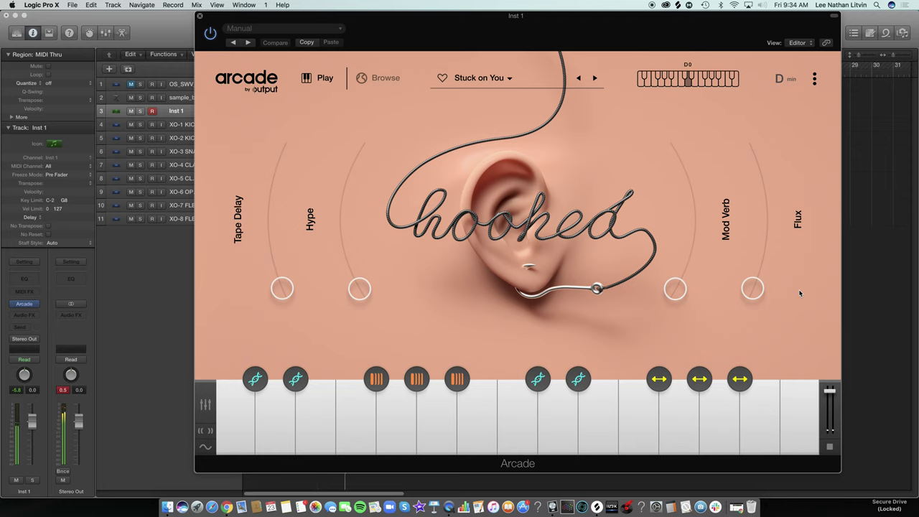
left_click(784, 80)
left_click(761, 80)
left_click(200, 15)
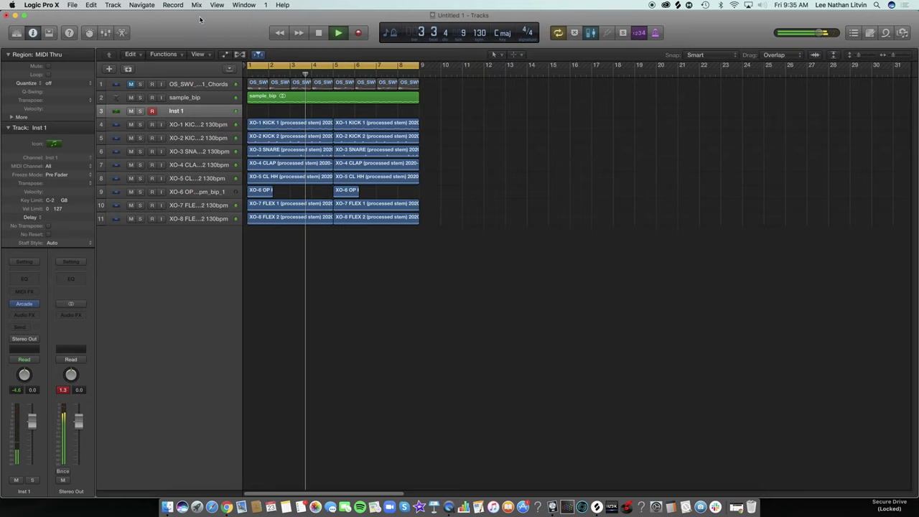
Step: Replace Arcade on the Inst 1 track with the stereo OCTAVE VST instrument
left_click(38, 304)
mouse_move(50, 483)
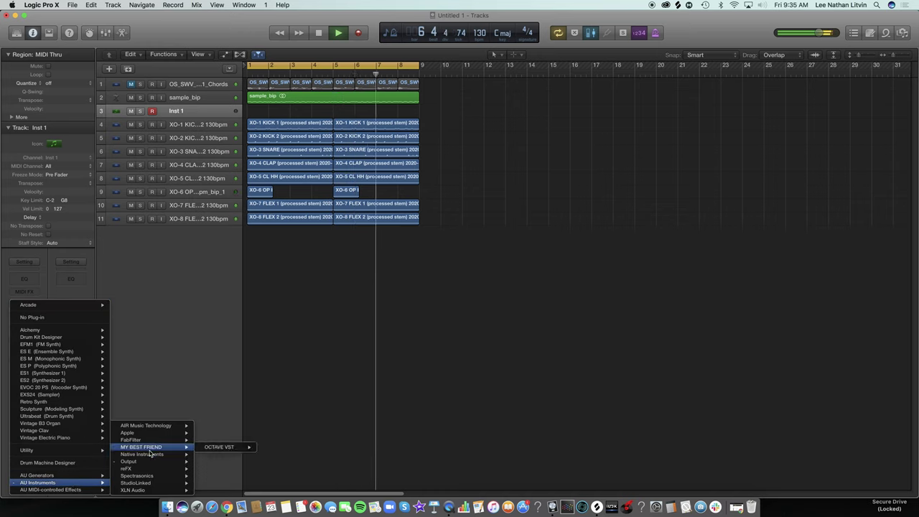
mouse_move(148, 441)
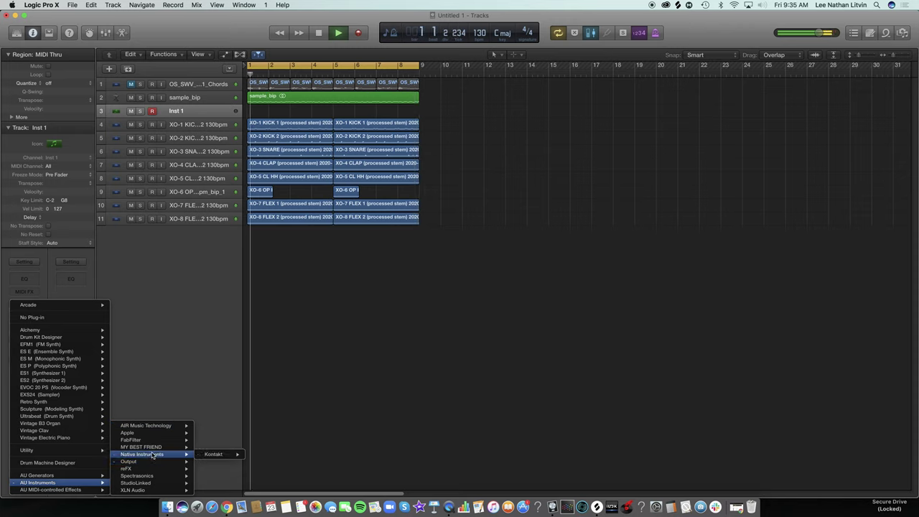
mouse_move(242, 447)
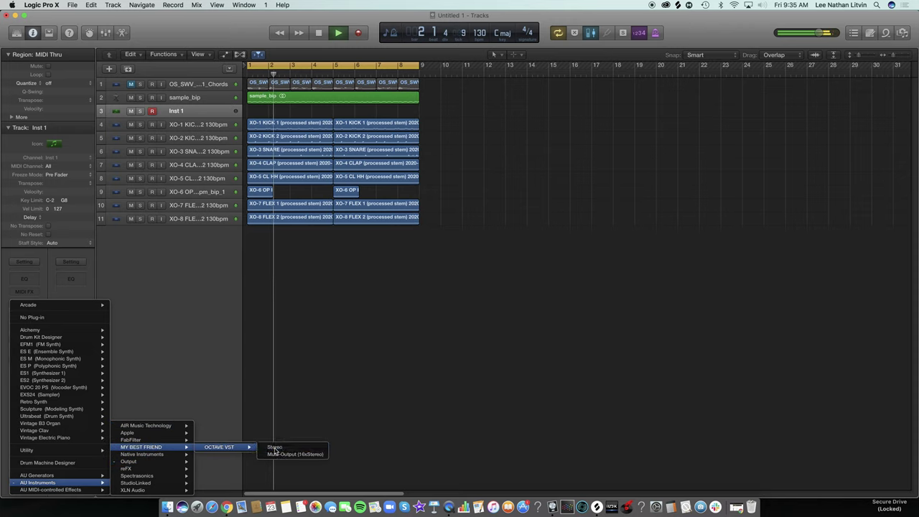
left_click(272, 445)
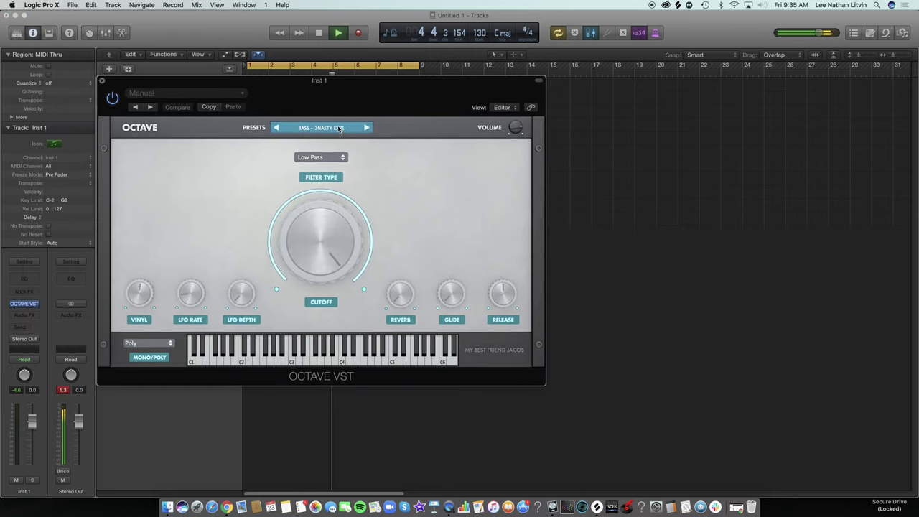
Step: Choose OCTAVE's PIANO - KEDDY'S KEYS preset and audition it against the beat
left_click(324, 127)
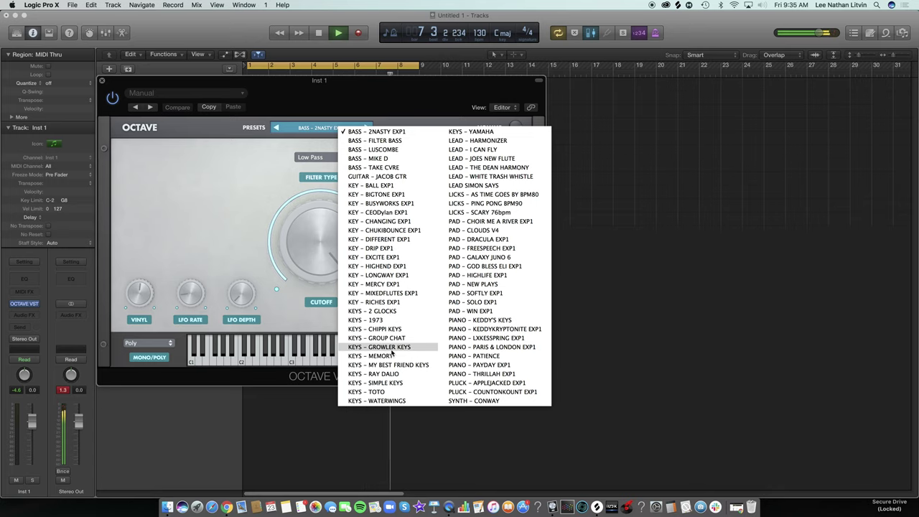
left_click(459, 321)
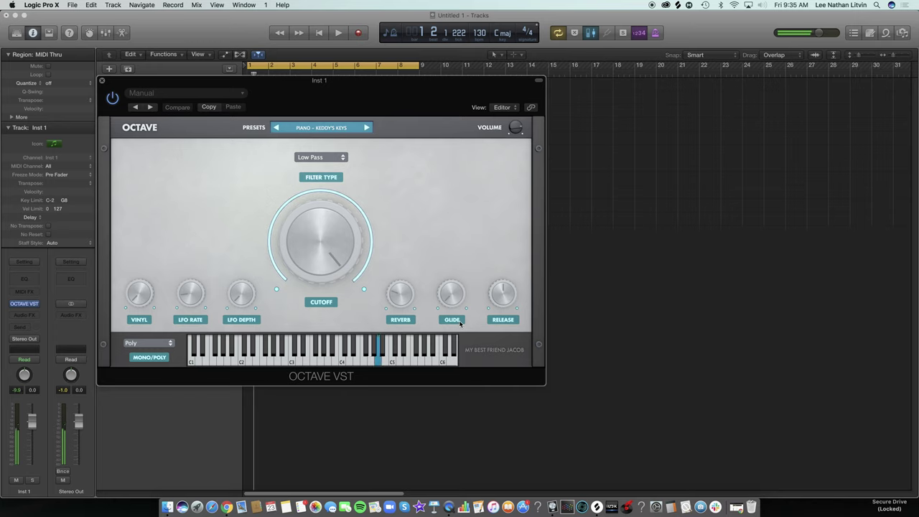
key("space")
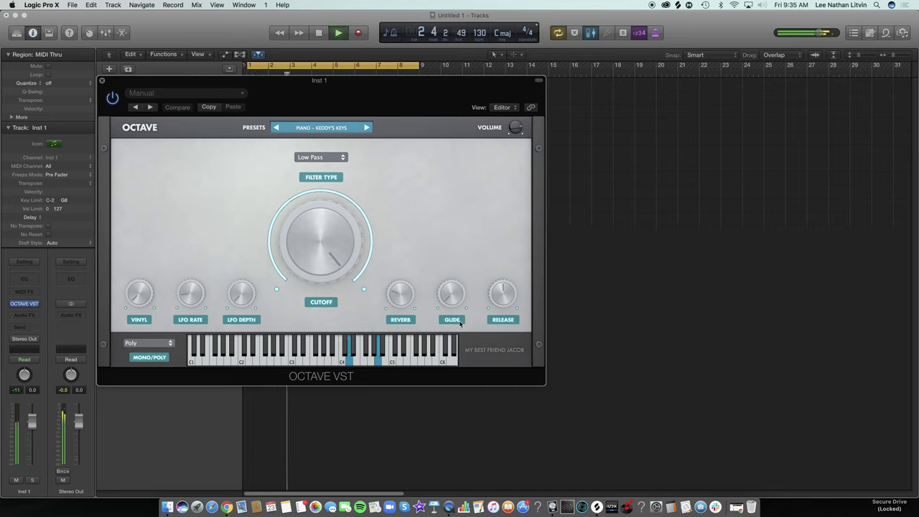
left_click_drag(314, 89, 316, 106)
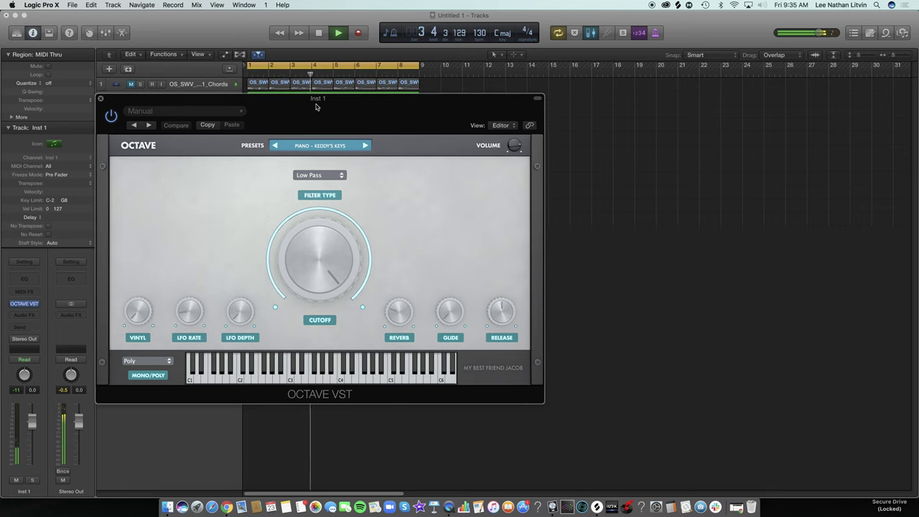
left_click(102, 99)
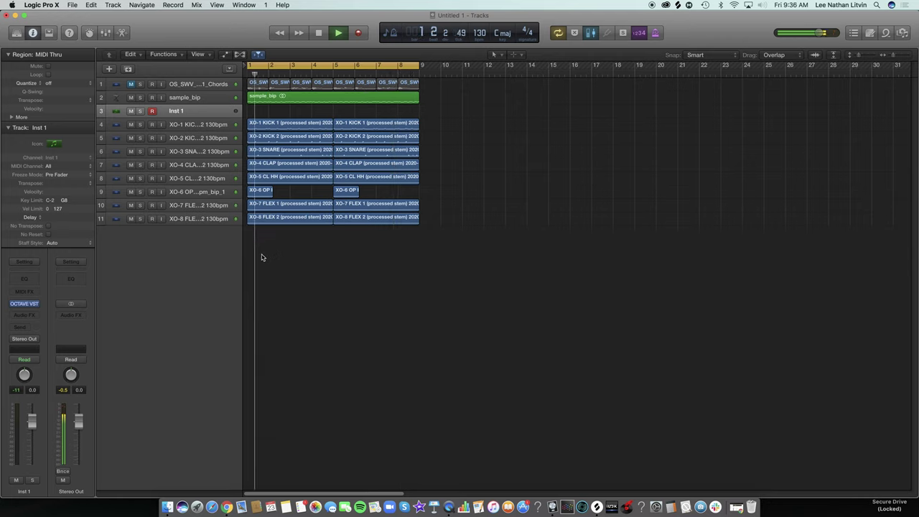
Step: Stop playback and load Output's Arcade as the instrument on the Inst 1 track again
key("space")
left_click(32, 308)
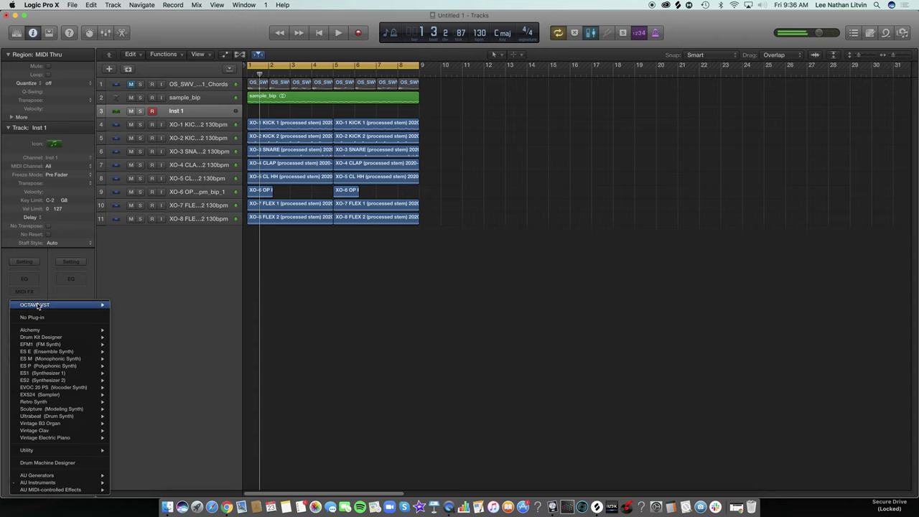
mouse_move(87, 485)
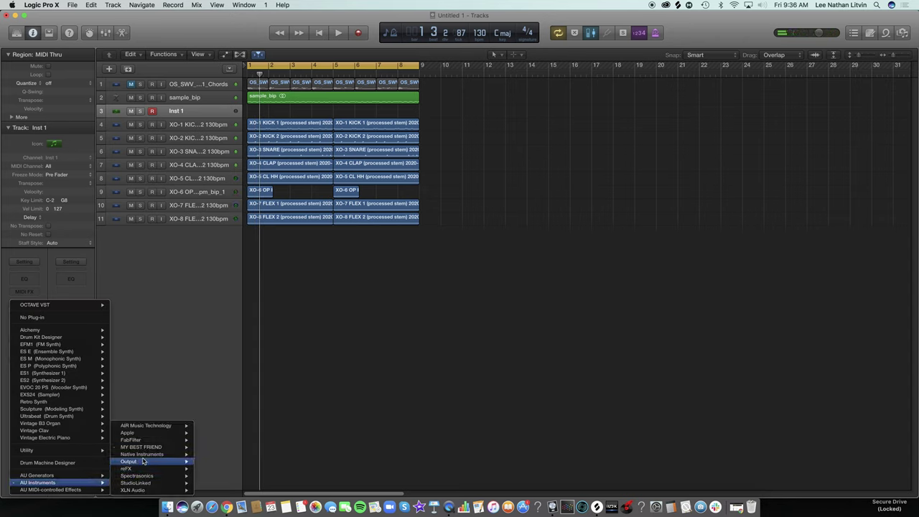
mouse_move(149, 489)
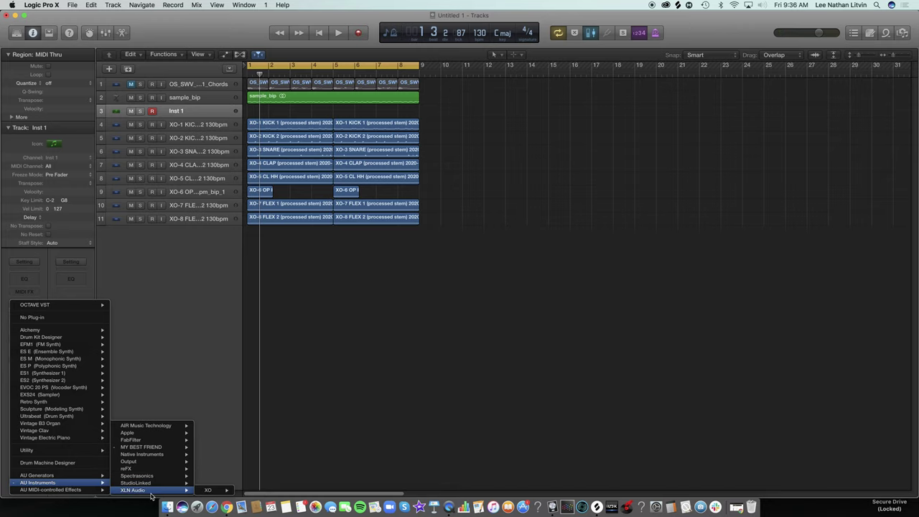
mouse_move(146, 464)
mouse_move(224, 463)
left_click(261, 462)
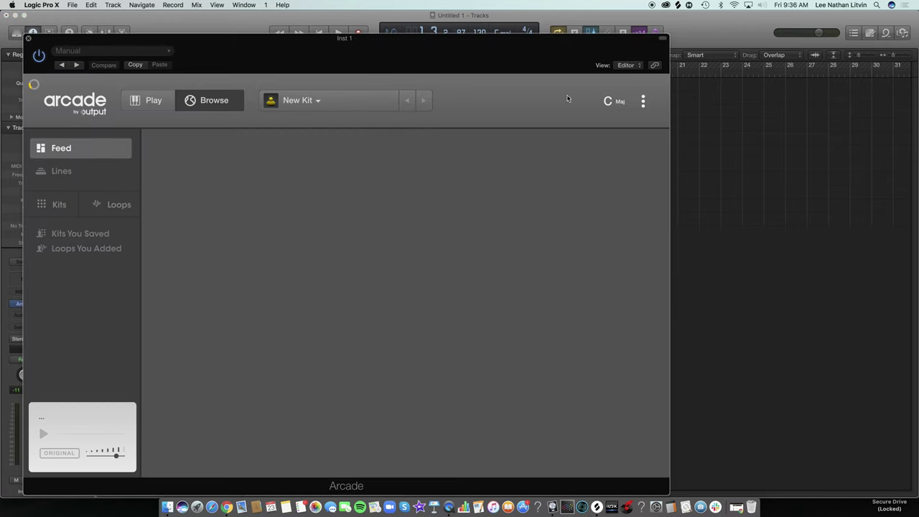
Step: Set Arcade's session key to B minor and reposition the plugin window
left_click(617, 107)
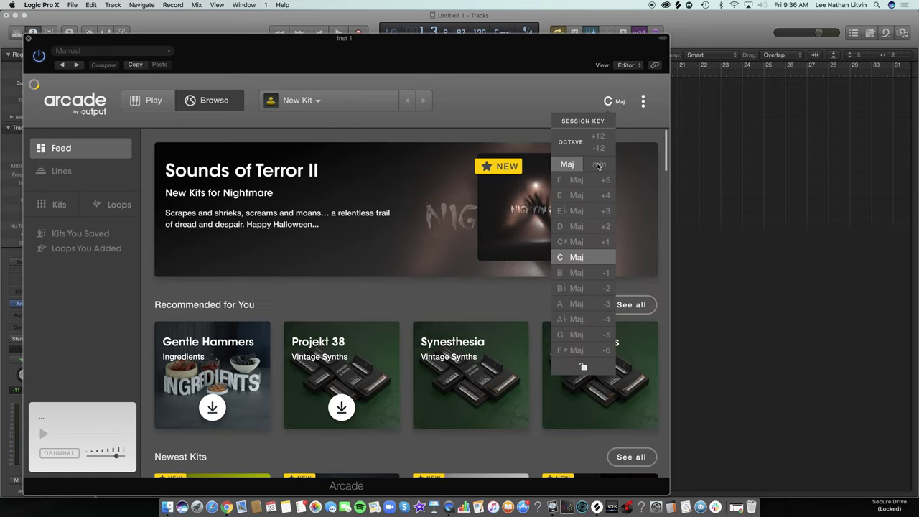
left_click(599, 164)
left_click(575, 227)
left_click_drag(440, 59, 494, 39)
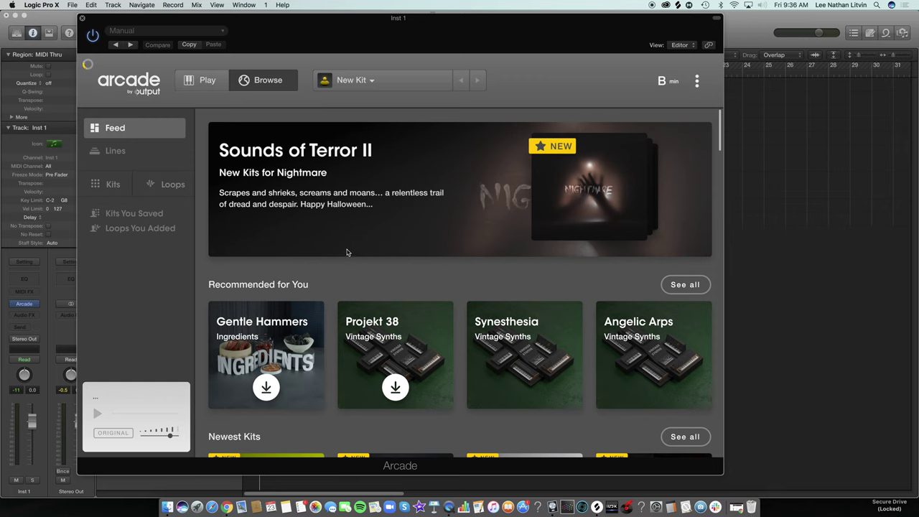
Step: Look through Arcade's feed of recommended kits and bring up the full list of lines
scroll(352, 230, "down", 5)
scroll(352, 230, "down", 6)
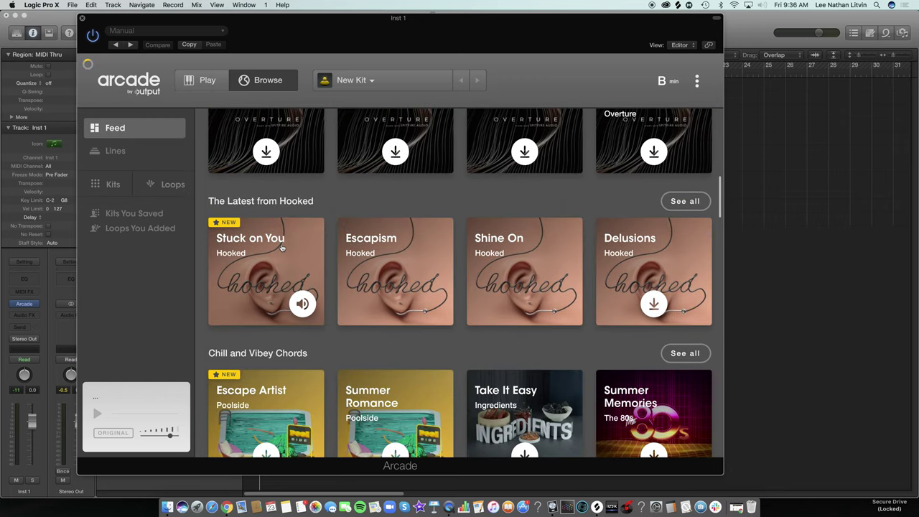
scroll(281, 247, "down", 4)
left_click(114, 151)
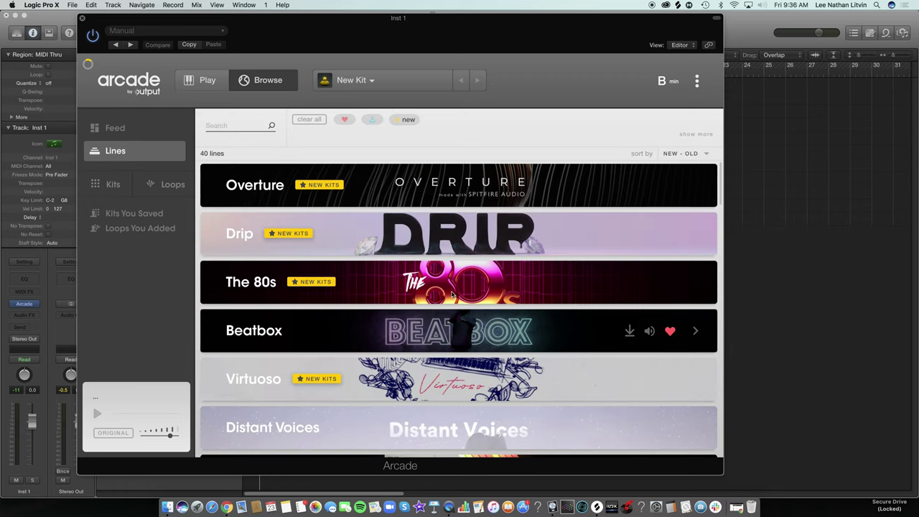
Step: Check the chord loop's key in Splice again and open the Distant Voices line in Arcade
left_click(597, 507)
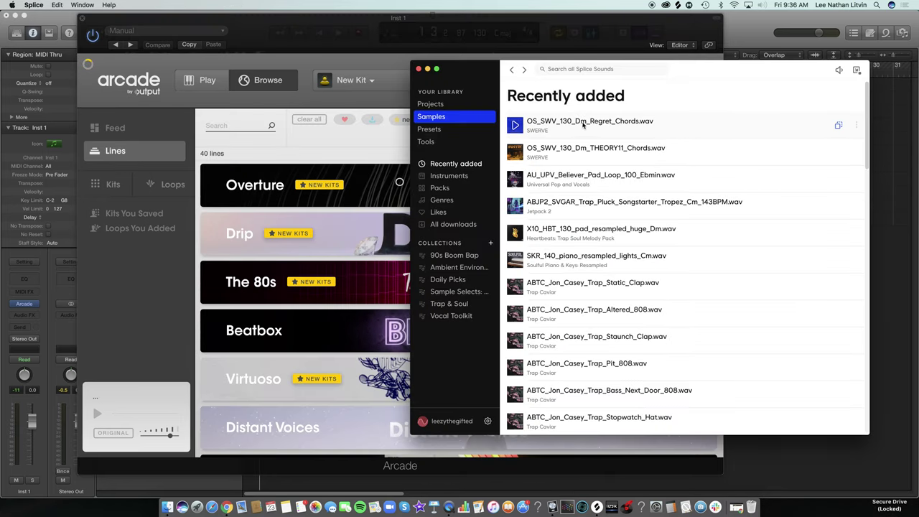
left_click(384, 54)
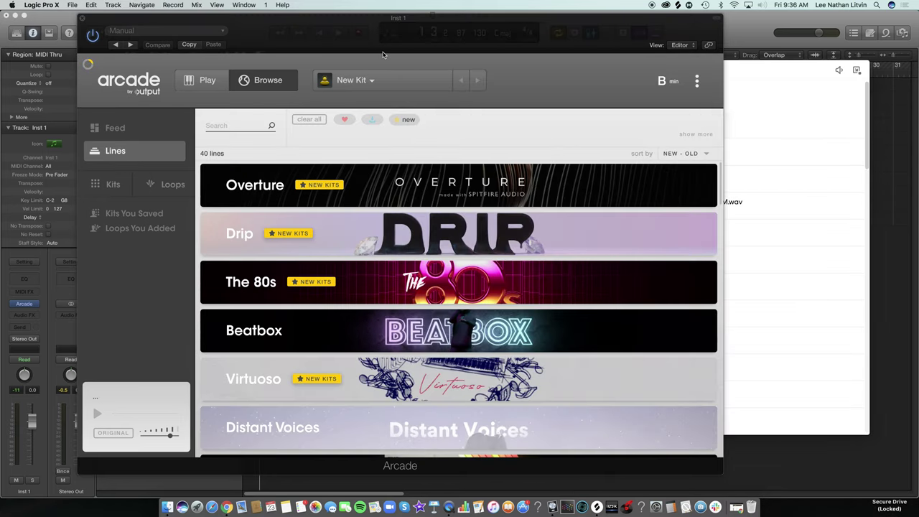
scroll(484, 207, "down", 5)
scroll(485, 207, "down", 5)
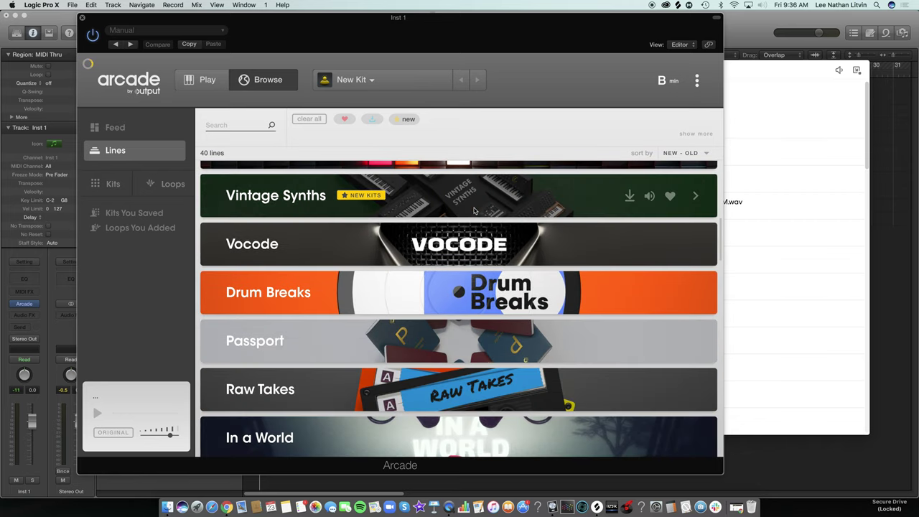
scroll(464, 216, "up", 8)
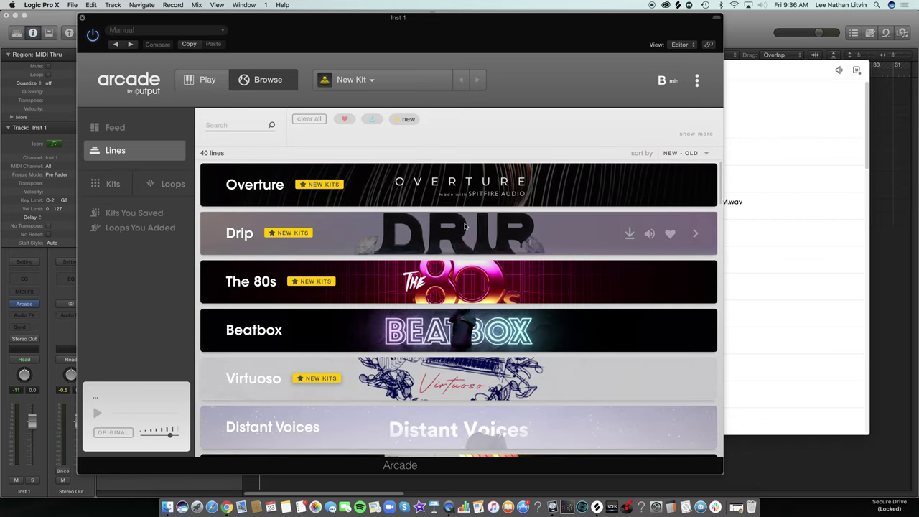
left_click(550, 437)
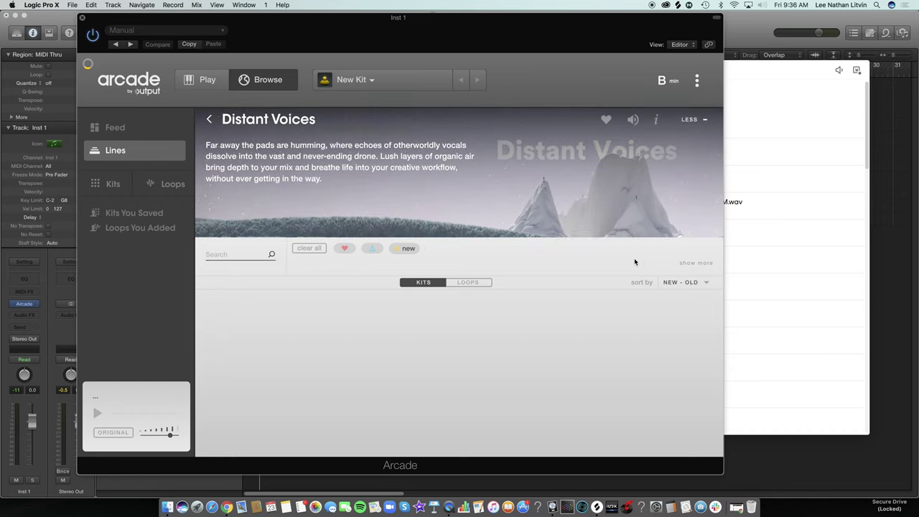
Step: Preview the Forevermore, Confide and Constellations kits in Distant Voices, and load Constellations
left_click(632, 313)
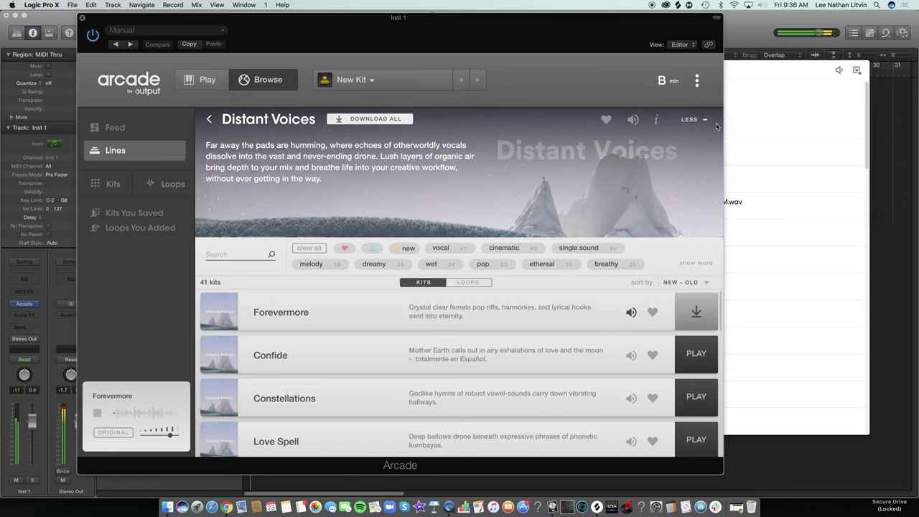
left_click(736, 66)
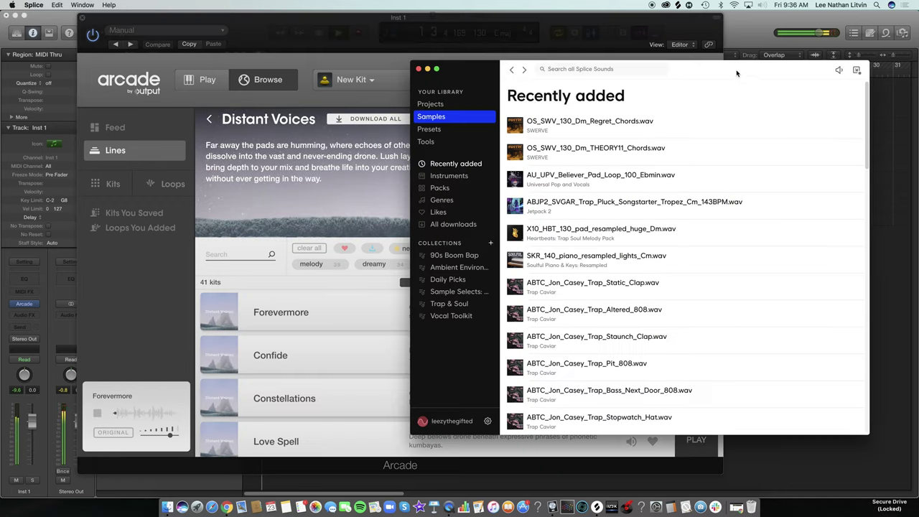
left_click(428, 69)
left_click(632, 355)
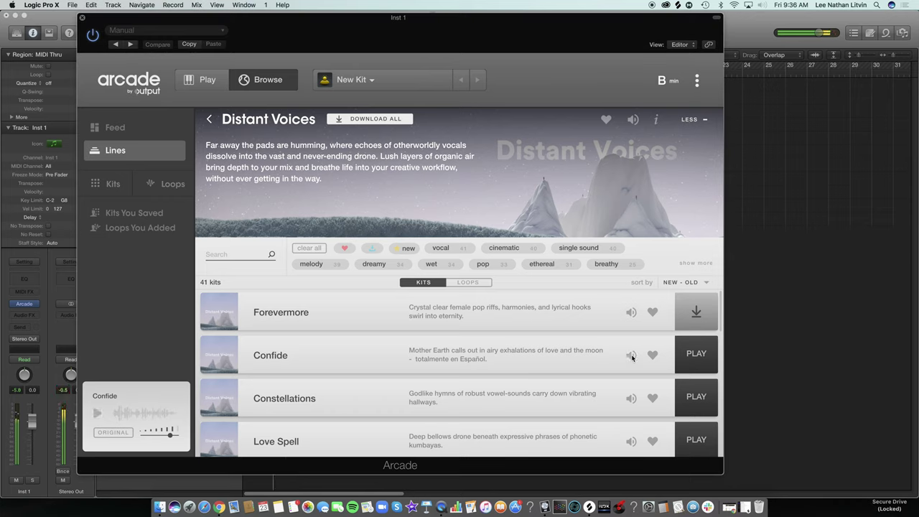
left_click(632, 399)
scroll(632, 366, "down", 2)
scroll(631, 345, "down", 1)
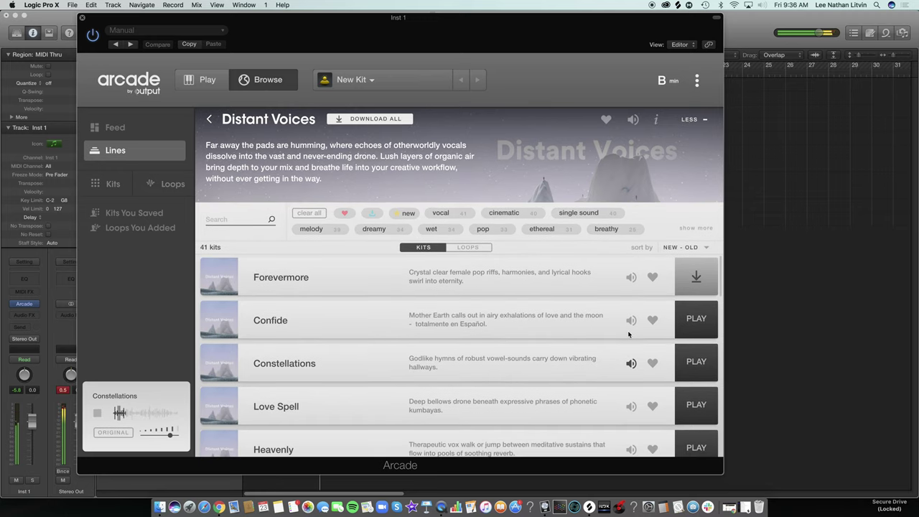
left_click(696, 361)
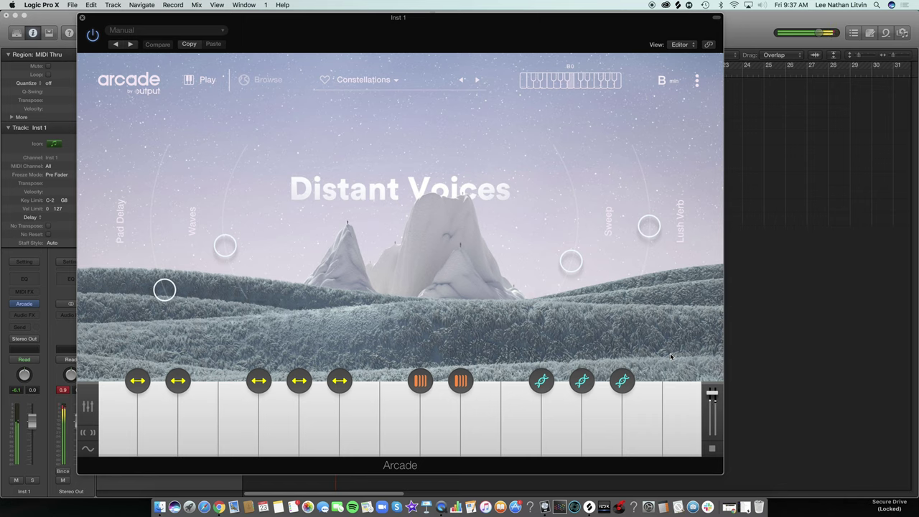
Step: Close Arcade and delete the recorded MIDI region from the Inst 1 track
left_click(81, 18)
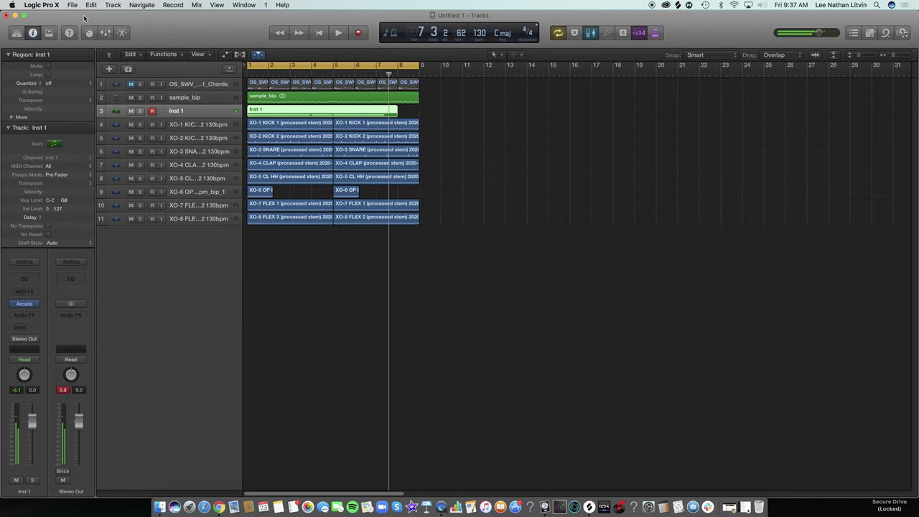
key("Delete")
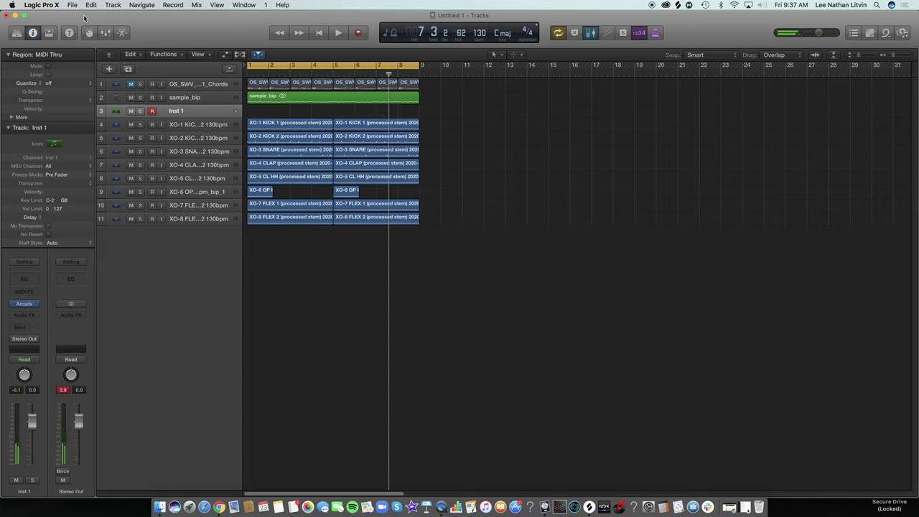
Step: Try recording a new Arcade vocal take on Inst 1 from the start of the beat
key("Return")
key("space")
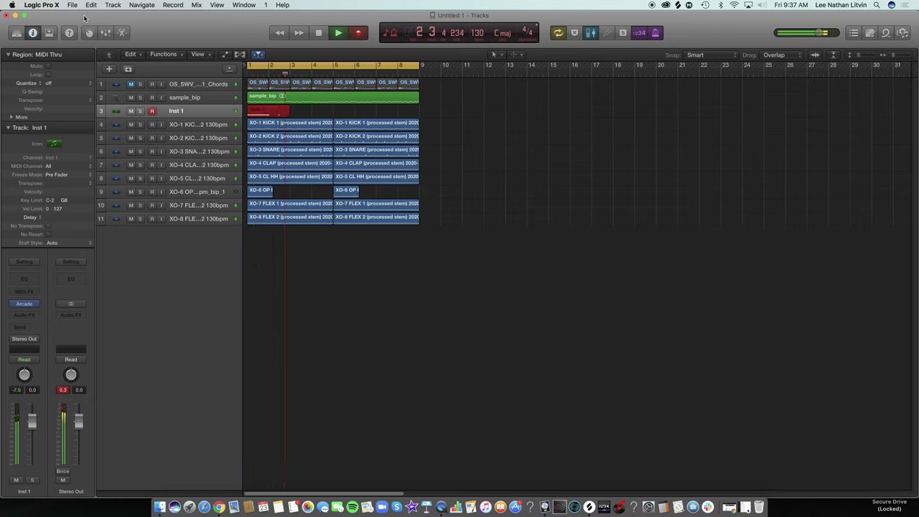
key("space")
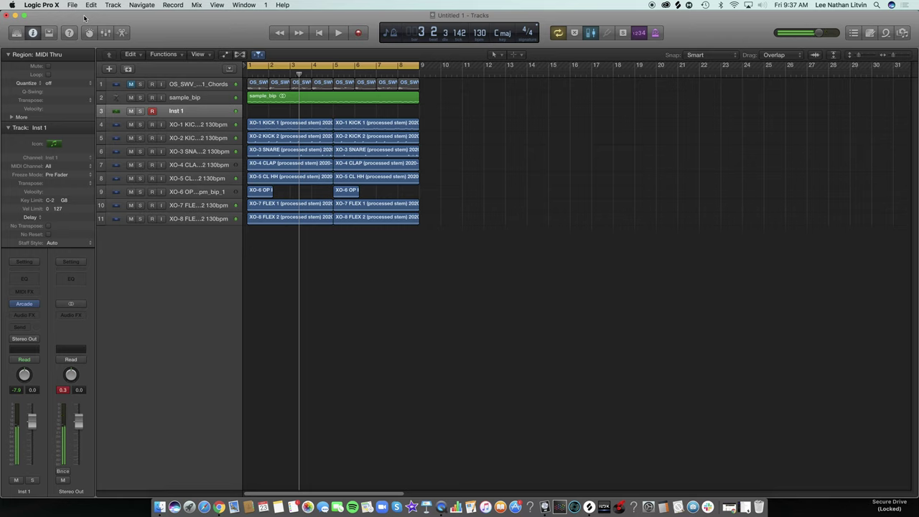
Step: Record an Arcade vocal take on Inst 1 from bar 1 to about bar 6
key("r")
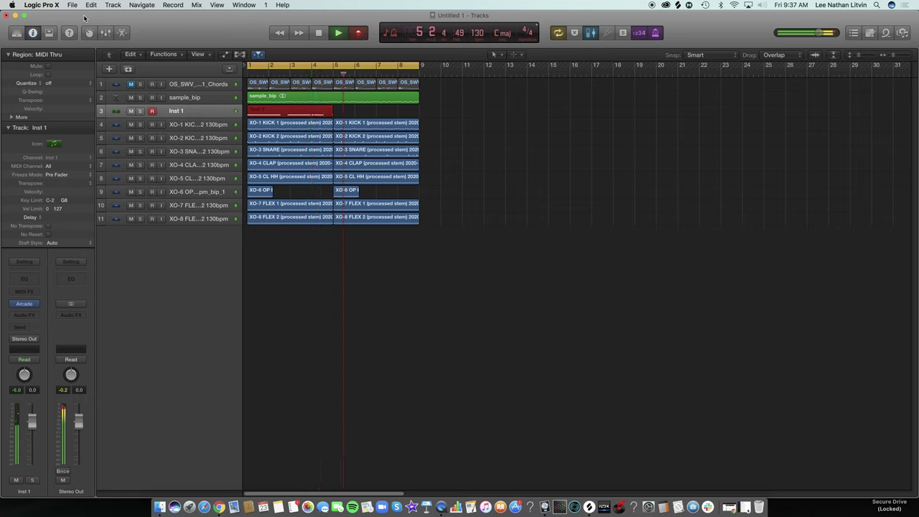
key("space")
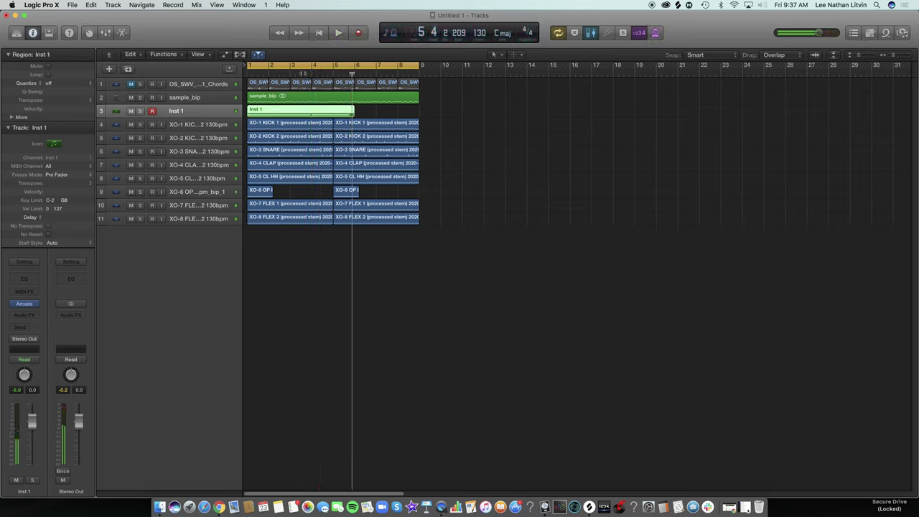
Step: Split the recorded Inst 1 region at bar 5 and delete the part after the split
left_click(332, 75)
key("super+t")
key("Return")
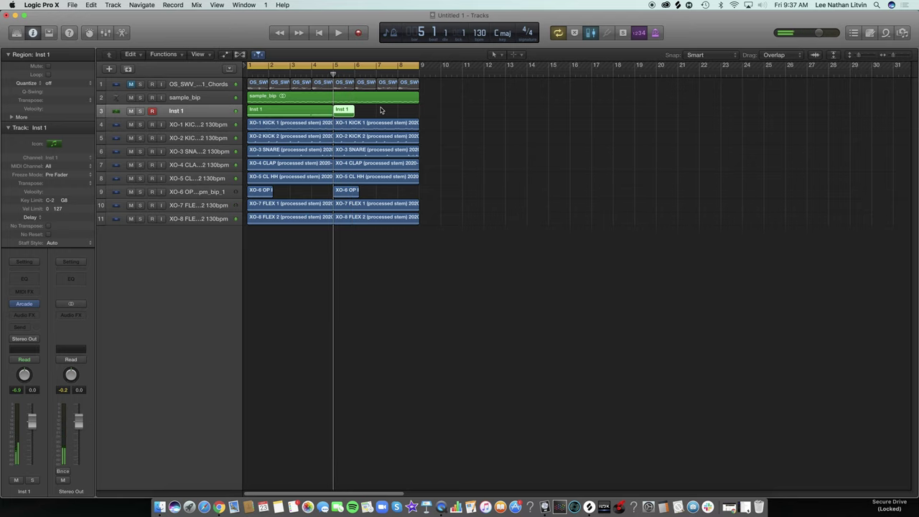
key("Delete")
Step: Quantize the four-bar Inst 1 region to 1/16 Note and repeat it once to fill bars 5 to 8
left_click(315, 112)
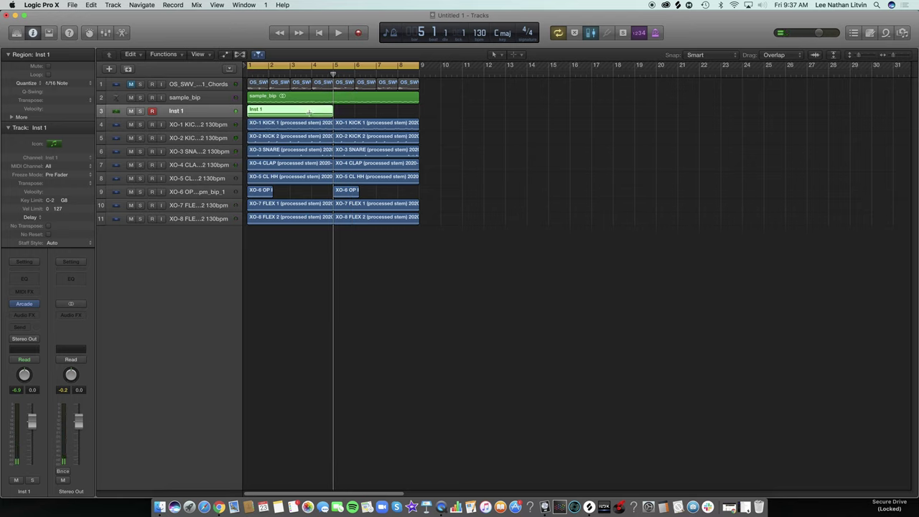
key("super+r")
key("space")
key("s")
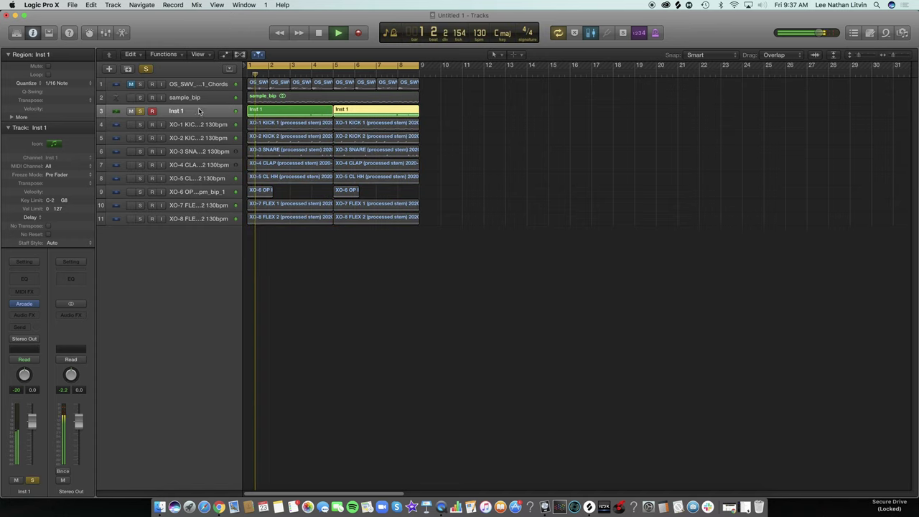
Step: Add a Channel EQ to the soloed Inst 1 track and roll off the highs with its high-cut filter
left_click(192, 118)
key("space")
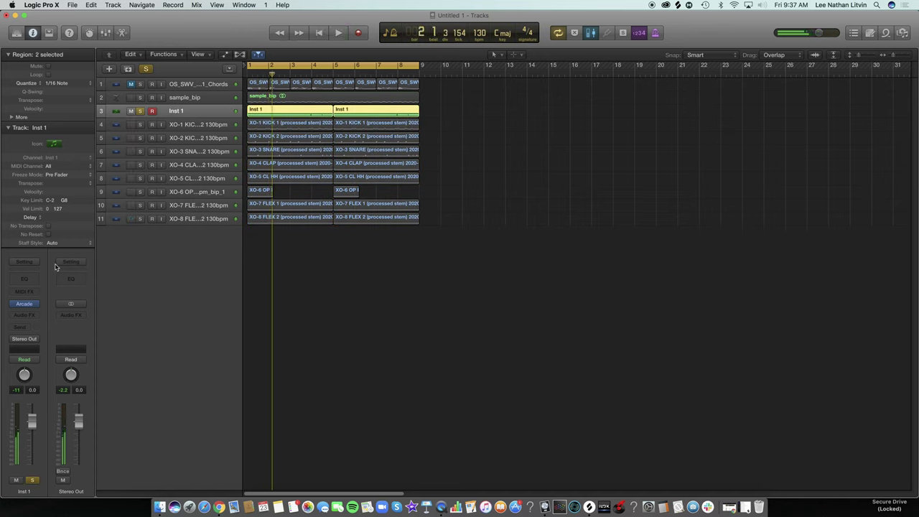
left_click(24, 278)
key("space")
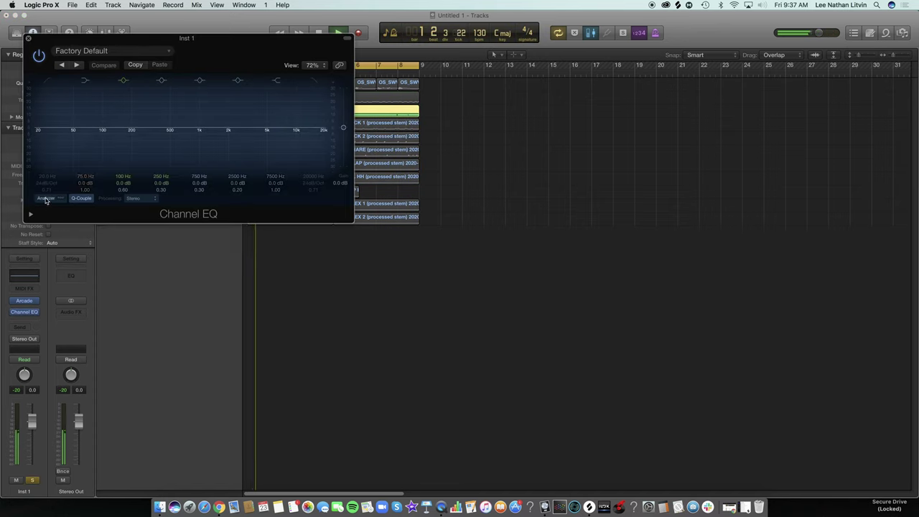
left_click_drag(320, 100, 248, 129)
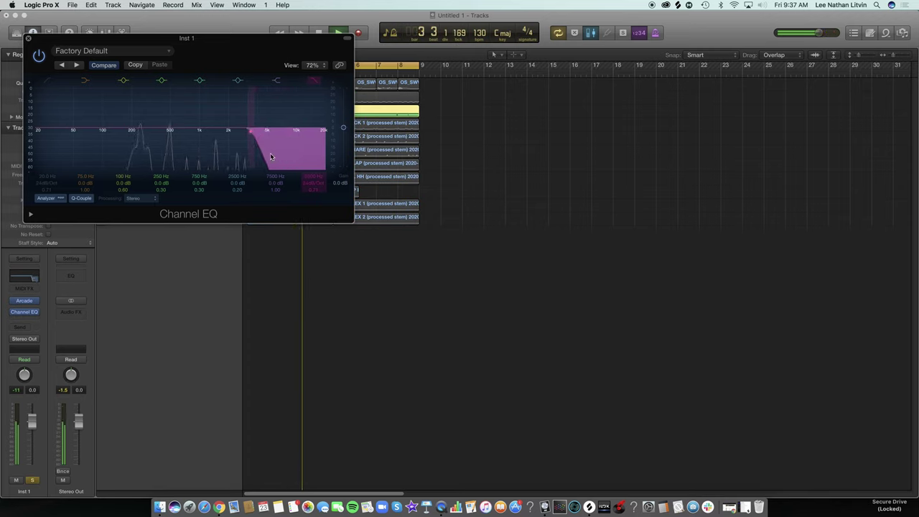
Step: Set the EQ's low cut to 166 Hz and its high cut to 3800 Hz, both at 48 dB/Oct
left_click(85, 79)
left_click_drag(58, 88, 109, 90)
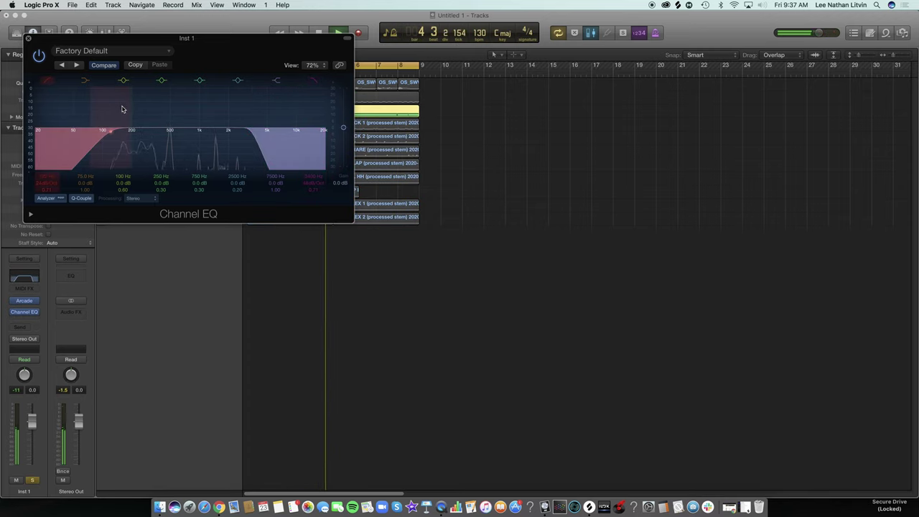
left_click_drag(156, 118, 177, 135)
mouse_move(247, 147)
left_mouse_down()
mouse_move(195, 144)
mouse_move(256, 145)
left_mouse_up()
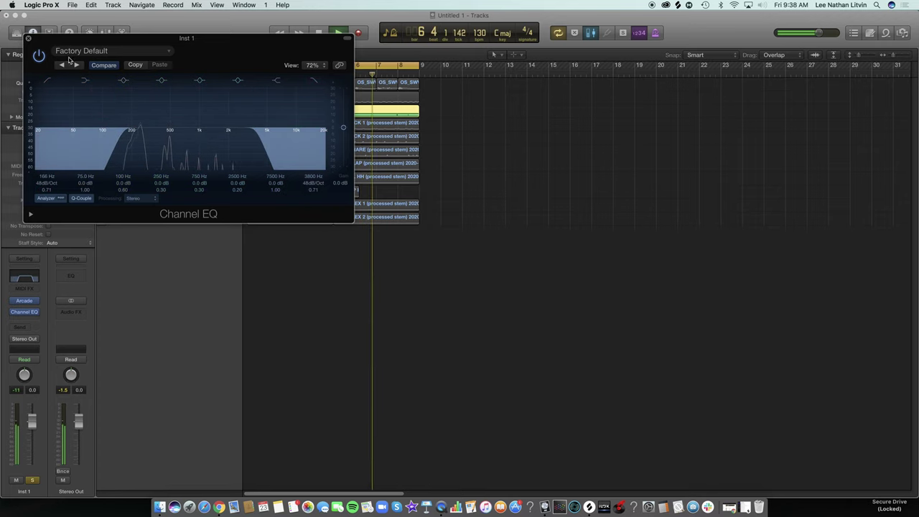
left_click(28, 38)
Step: Play the filtered Inst 1 part from the start in solo and with the full beat
left_click(860, 56)
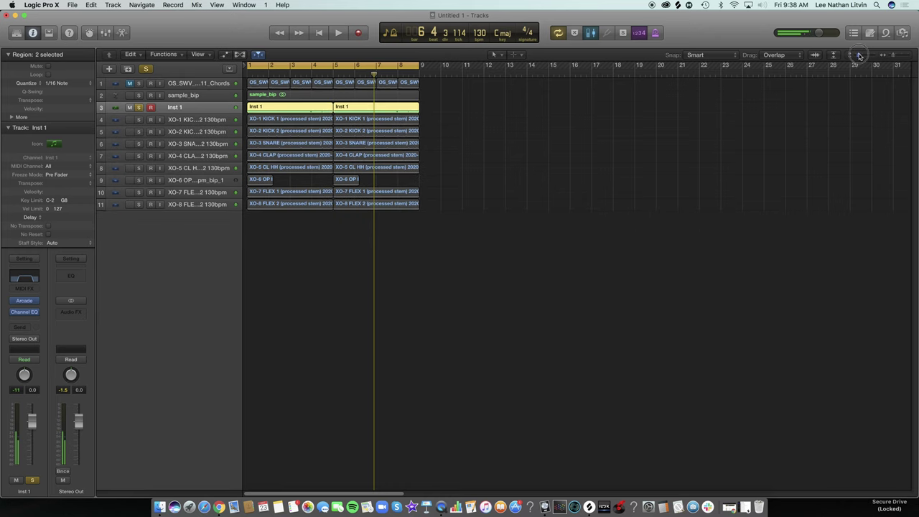
key("Return")
key("space")
left_click(862, 56)
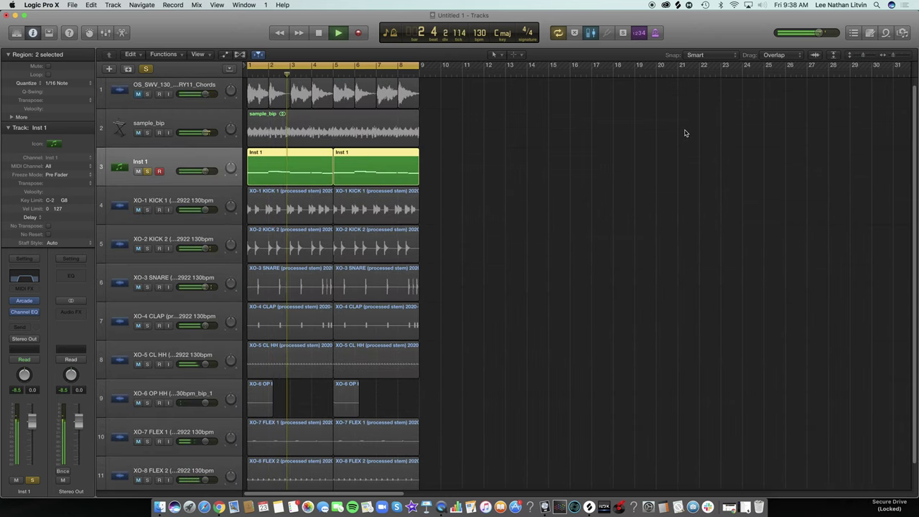
key("s")
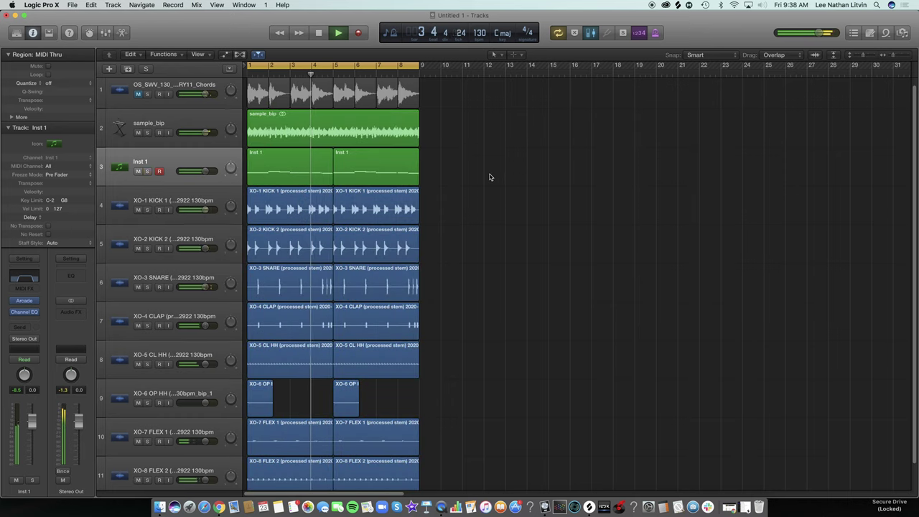
key("space")
Step: Bounce both Inst 1 regions in place to a new track named vocal chop_bip, muting the source, and delete the Inst 1 track
right_click(355, 159)
left_click(377, 153)
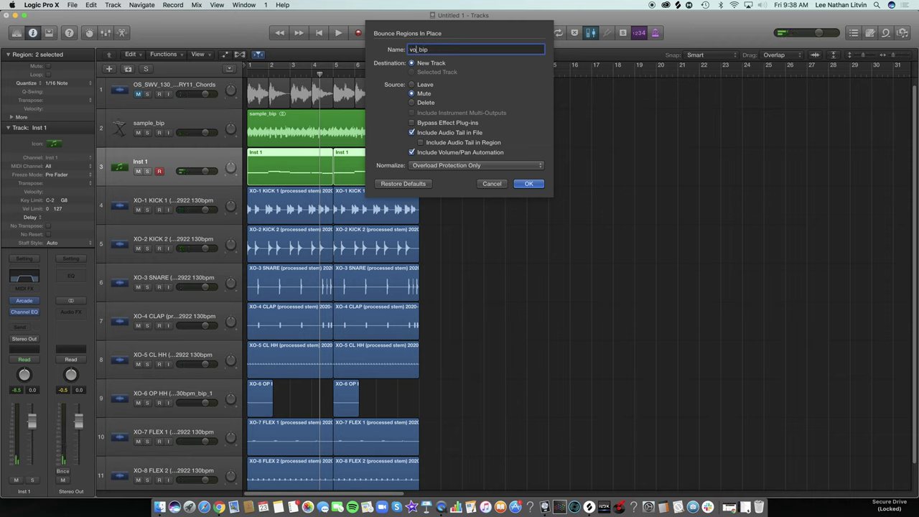
type("vocal chop")
key("Return")
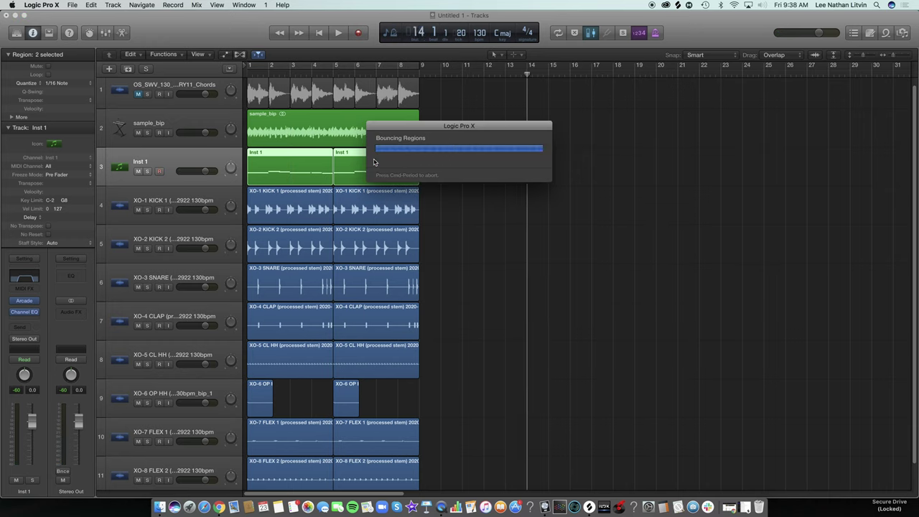
left_click(175, 166)
key("super+BackSpace")
Step: Play the beat with cycle on and lower the vocal chop_bip track's volume to -4.0 dB
key("space")
key("space")
key("space")
key("c")
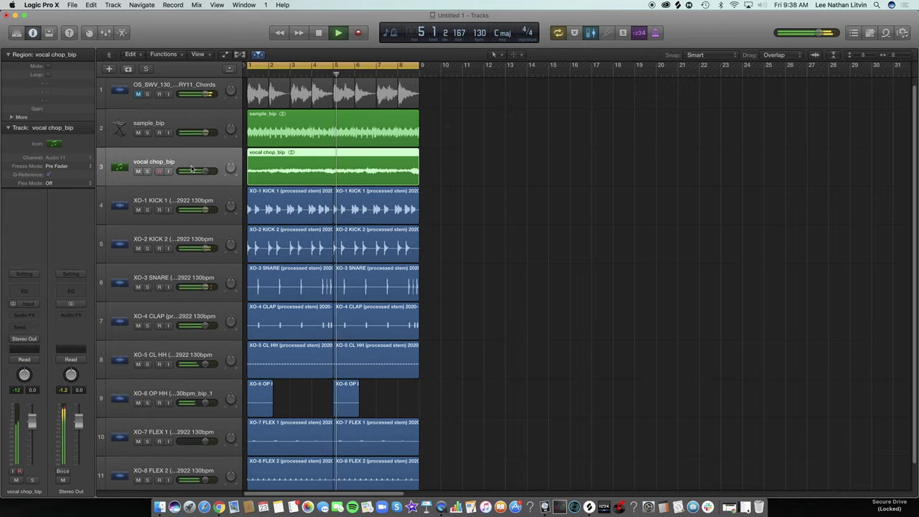
left_click_drag(191, 169, 182, 168)
key("space")
Step: Create a software instrument track below vocal chop_bip and replace its Arcade instrument with OCTAVE VST
left_click(115, 69)
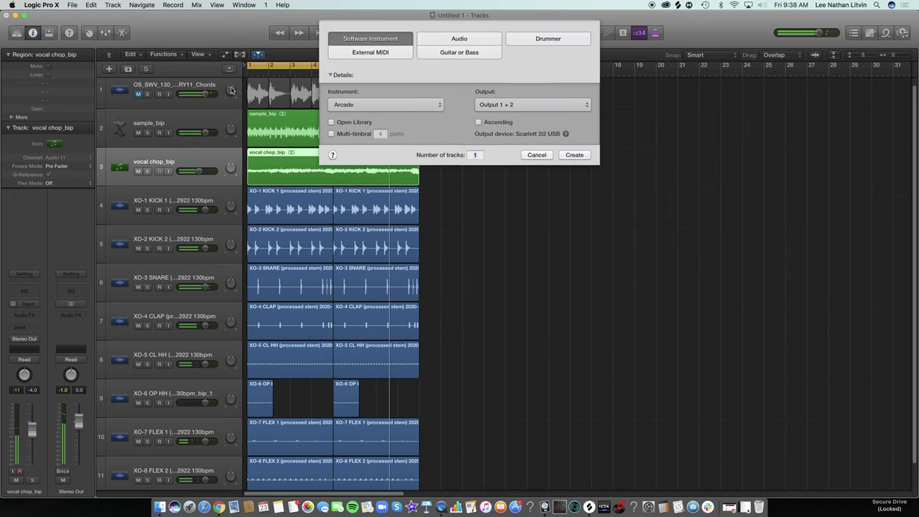
left_click(574, 157)
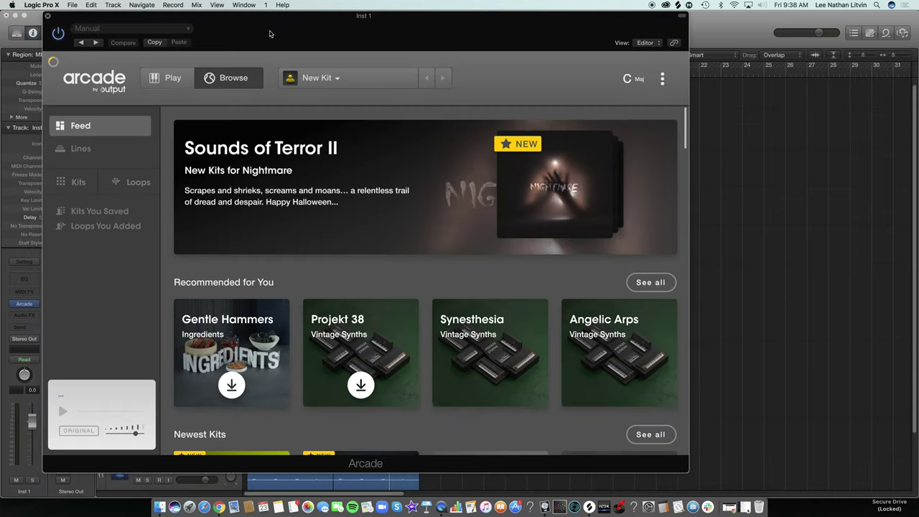
left_click(47, 15)
left_click(38, 307)
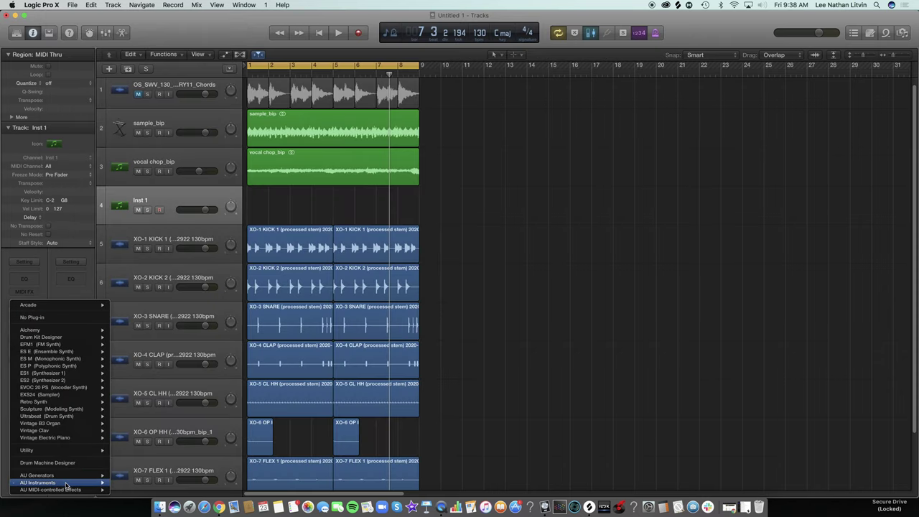
mouse_move(37, 483)
mouse_move(142, 469)
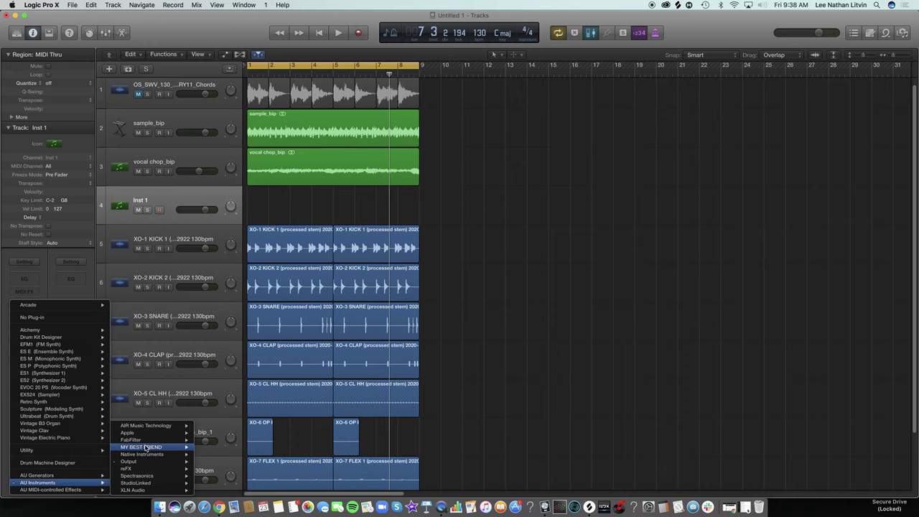
mouse_move(239, 449)
left_click(269, 454)
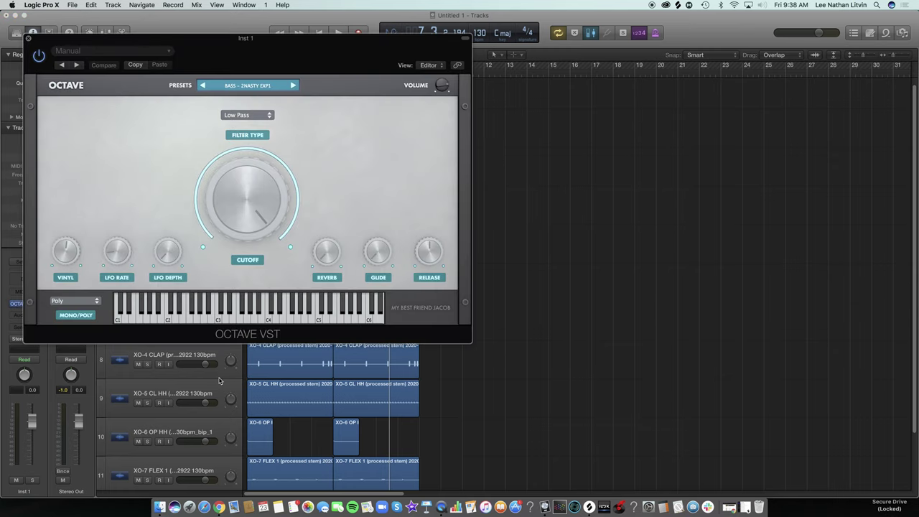
Step: Load OCTAVE's PIANO – KEDDY'S KEYS preset and try it out over the playing beat
left_click(260, 85)
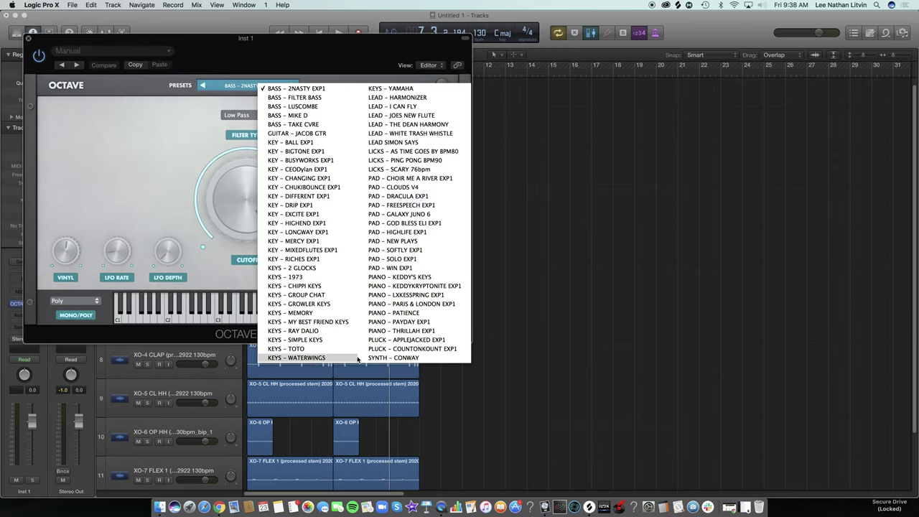
left_click(401, 277)
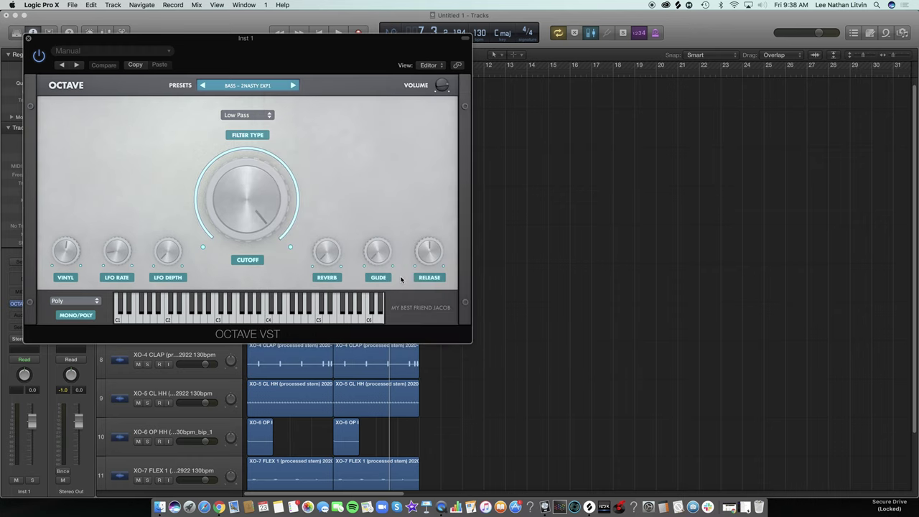
left_click_drag(314, 57, 359, 92)
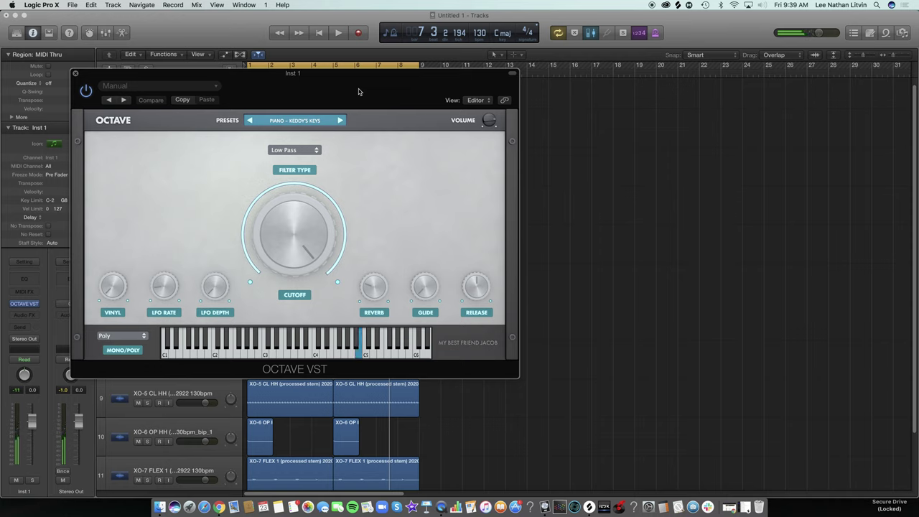
key("space")
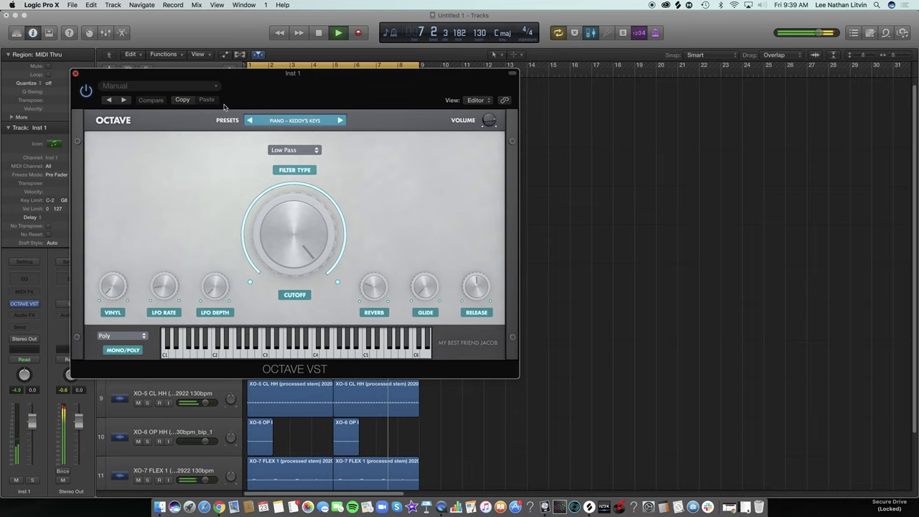
key("super+w")
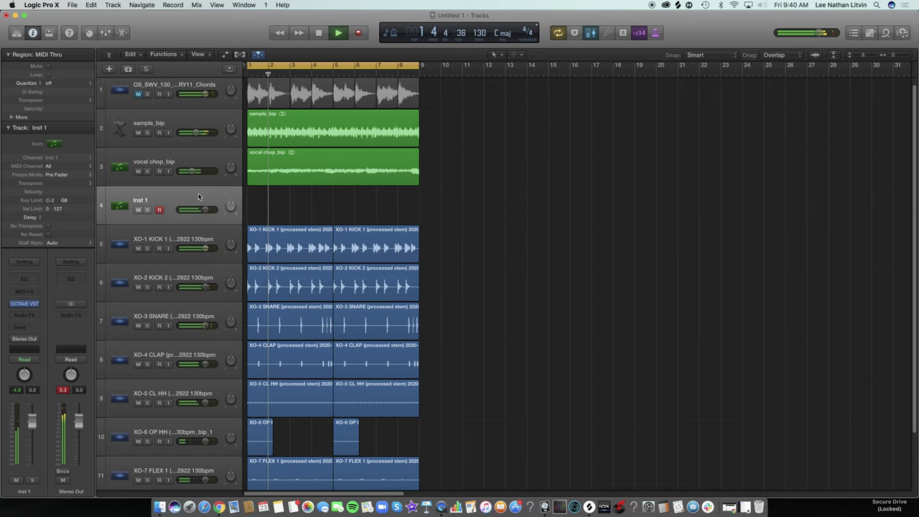
Step: Select all eight XO drum tracks, from KICK 1 to FLEX 2, and lower their volume together to about -4.7 dB
left_click(170, 241)
key("shift+Down")
key("shift+Down")
key("shift+Down")
scroll(192, 244, "down", 2)
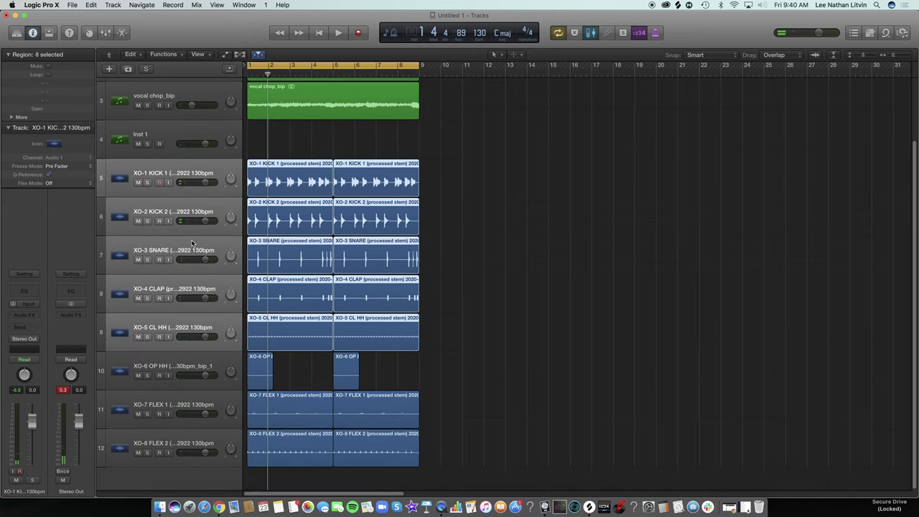
key("shift+Down")
key("shift+Down")
key("shift+Down")
key("shift+Down")
left_click_drag(194, 183, 185, 182)
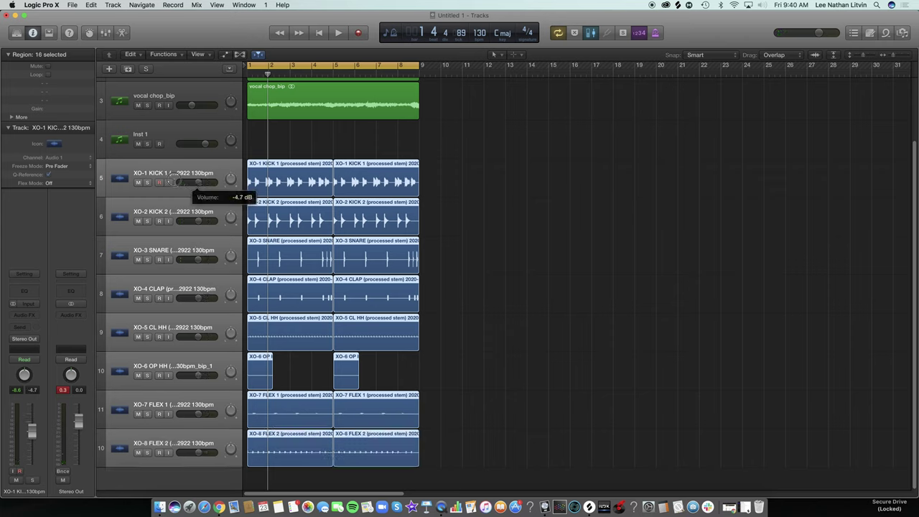
Step: Record an OCTAVE piano melody with bass notes on Inst 1 across bars 1 to 8
left_click(158, 132)
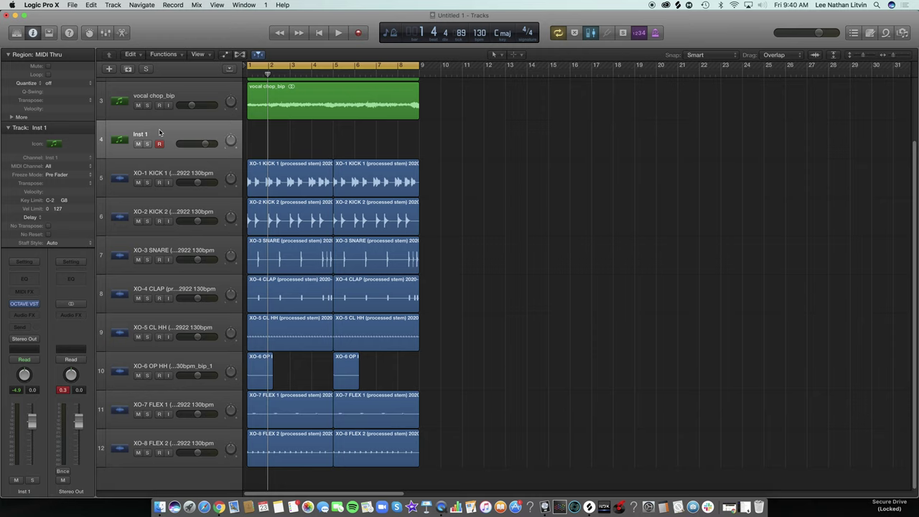
key("space")
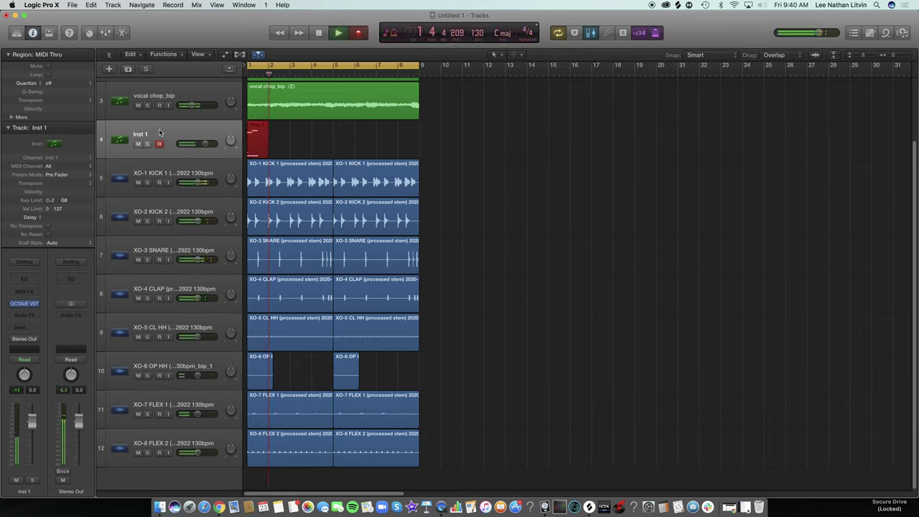
key("space")
key("r")
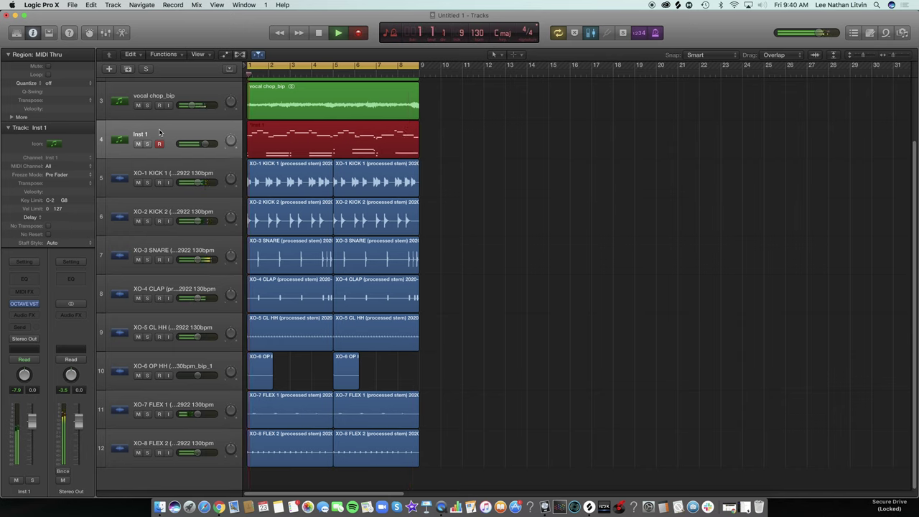
key("space")
Step: Quantize the piano region to 1/16 Note and audition it in solo and with the beat
key("q")
key("ctrl+s")
key("space")
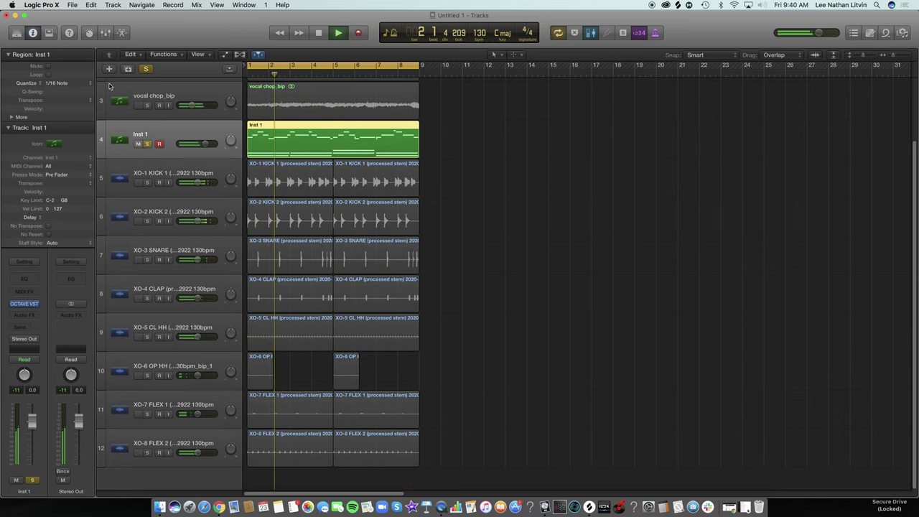
key("ctrl+s")
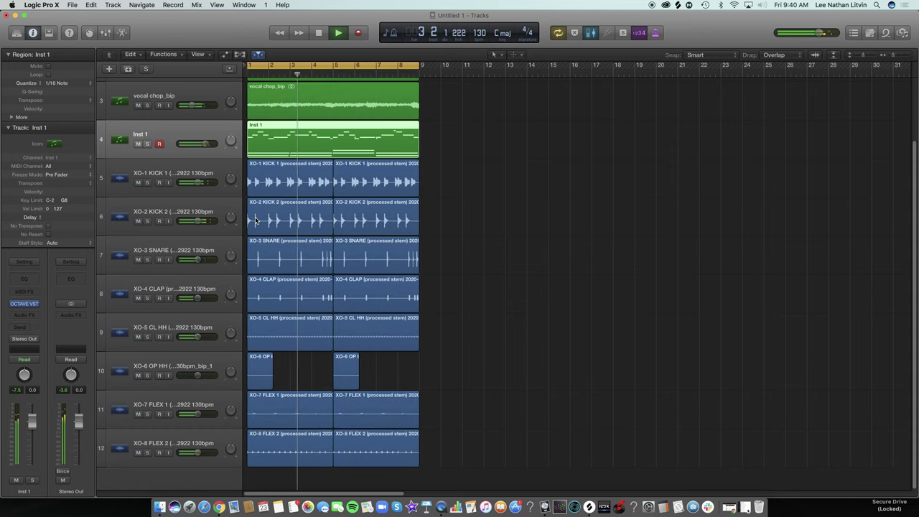
Step: Lower the Inst 1 piano volume to -3.0 dB and raise the vocal chop_bip level slightly during playback
scroll(617, 213, "up", 3)
left_click_drag(205, 217, 201, 216)
left_click_drag(193, 179, 198, 178)
mouse_move(201, 155)
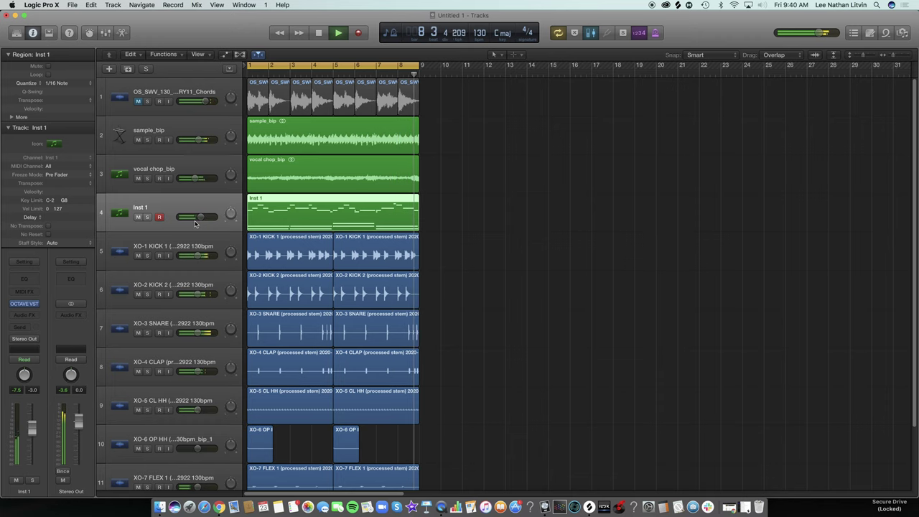
key("space")
Step: Create a new software instrument track with EXS24 (Sampler) as its instrument
left_click(864, 56)
left_click(109, 68)
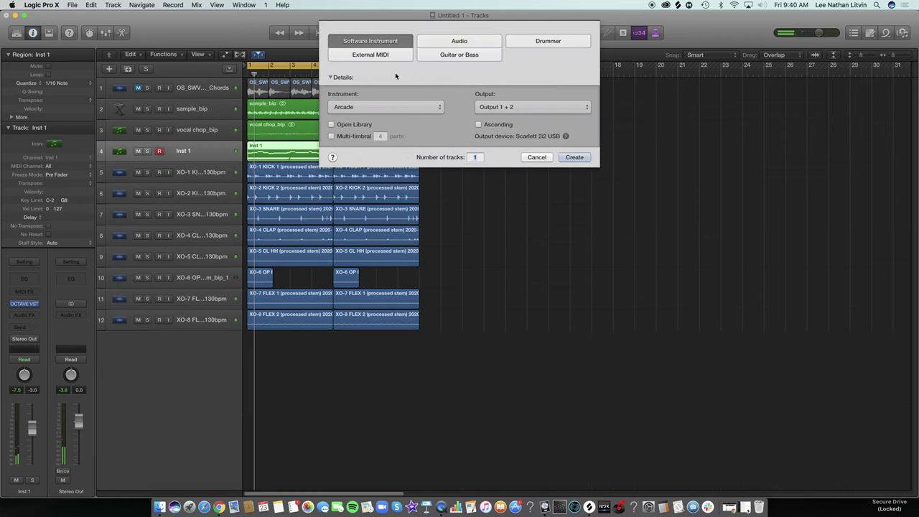
left_click(385, 106)
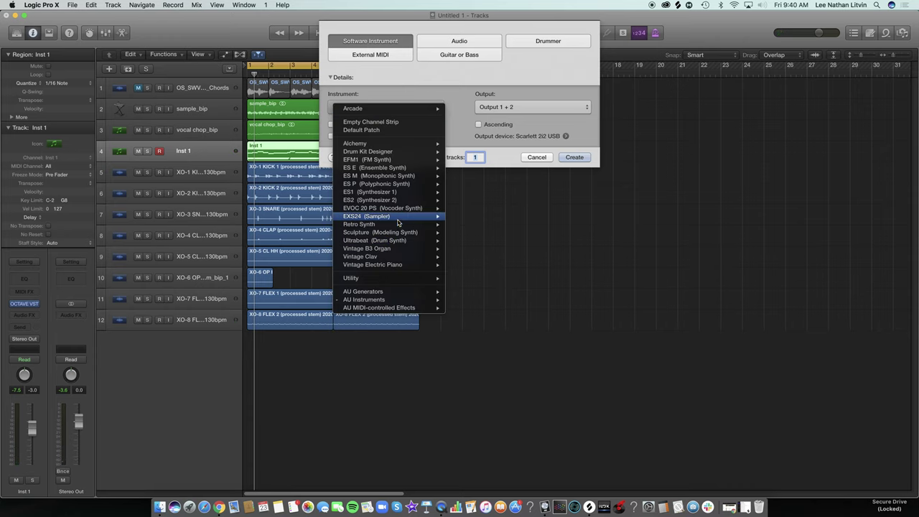
mouse_move(402, 216)
left_click(465, 216)
left_click(565, 157)
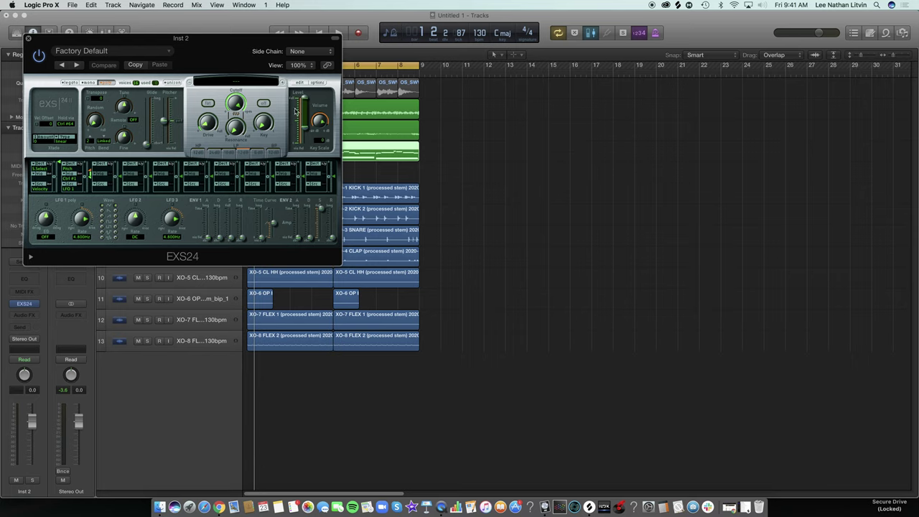
Step: Load the Sonny Digital 808 1 sampler instrument into EXS24, close the plug-in window and audition it briefly
left_click(236, 80)
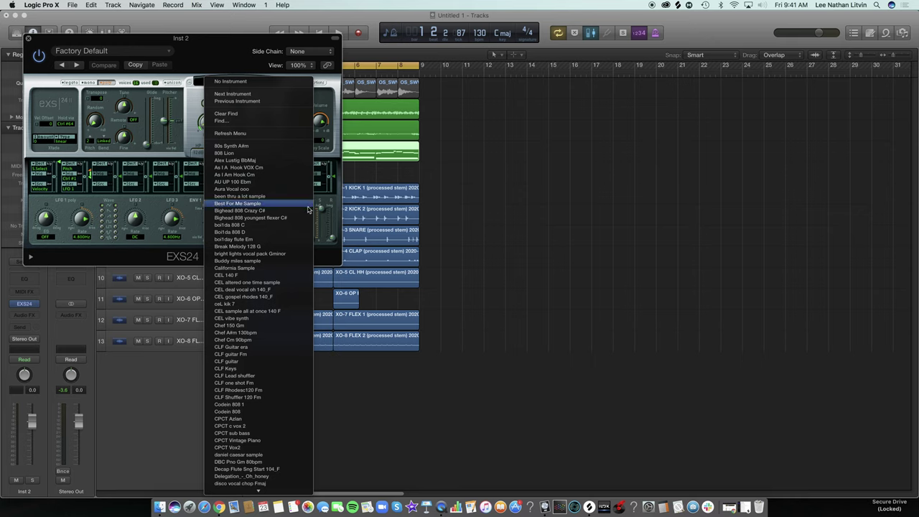
scroll(273, 230, "down", 10)
scroll(275, 227, "down", 20)
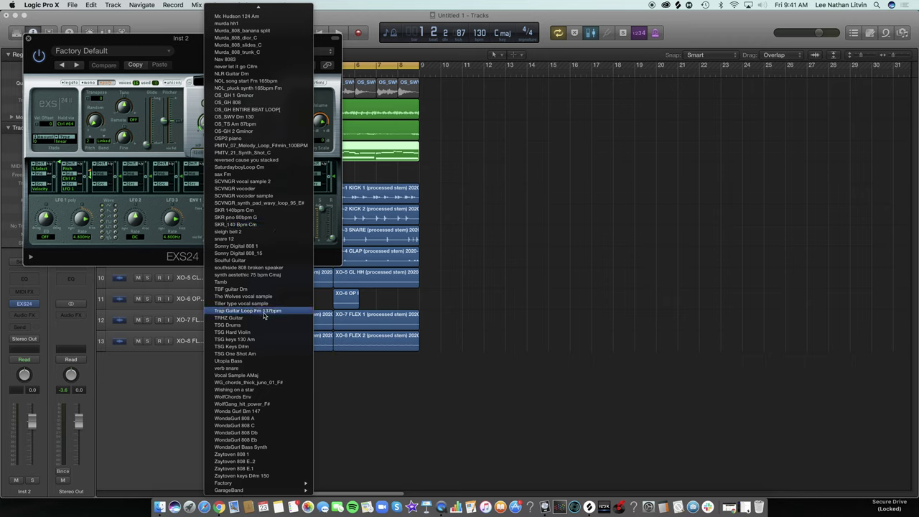
scroll(266, 312, "up", 5)
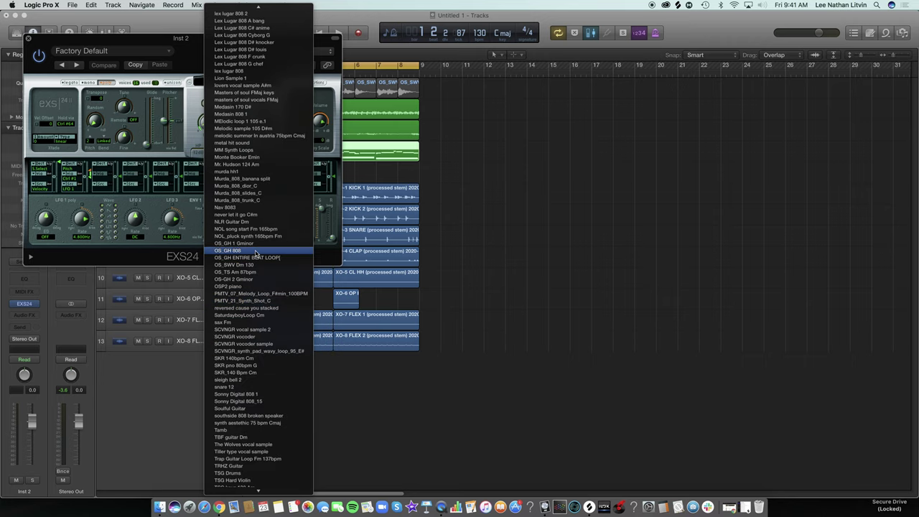
scroll(252, 260, "up", 3)
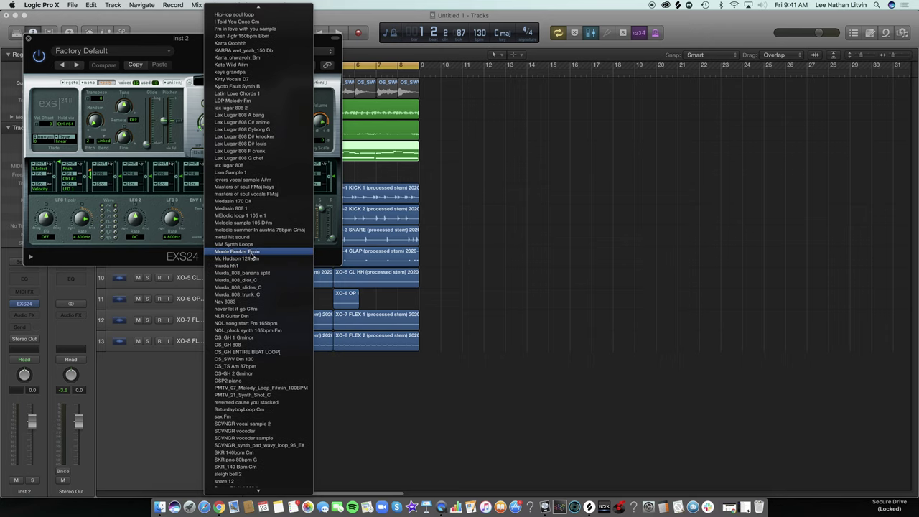
scroll(263, 252, "down", 2)
scroll(264, 251, "down", 6)
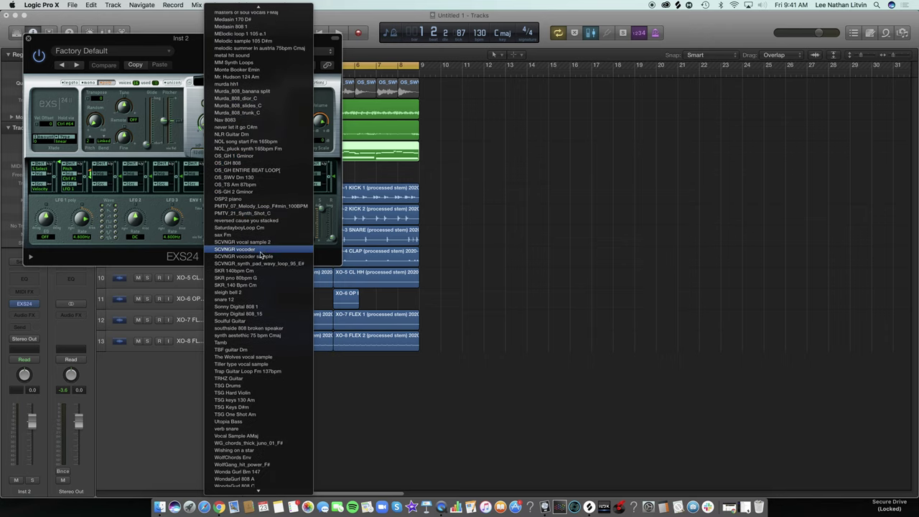
left_click(258, 307)
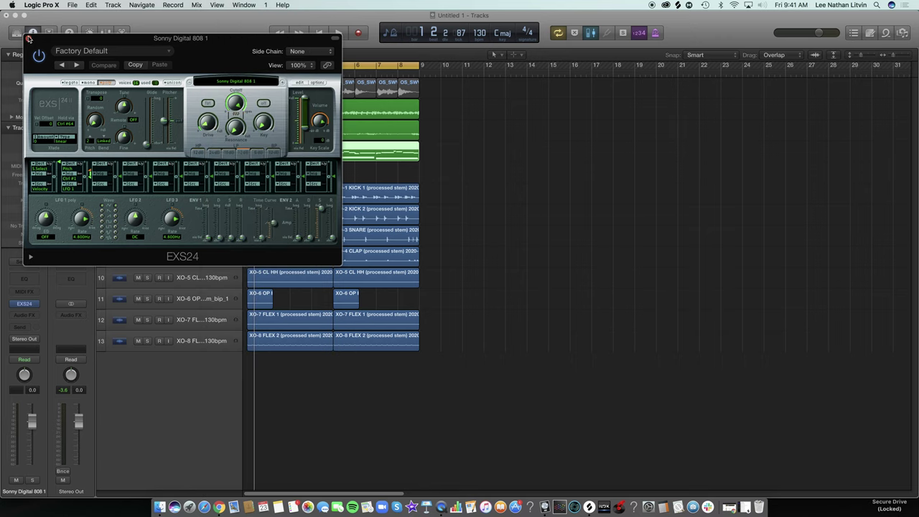
left_click(28, 38)
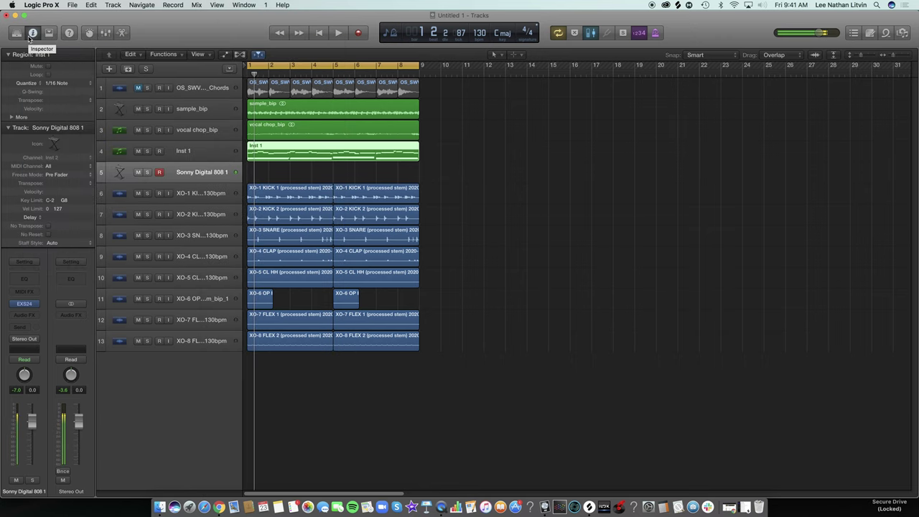
key("space")
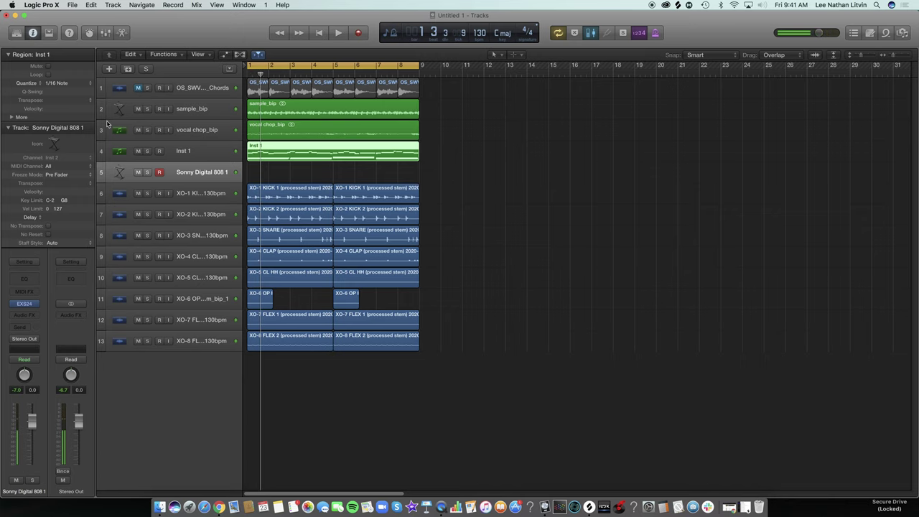
Step: Reduce the track height and move the Sonny Digital 808 1 track to the end of the track list
left_click_drag(865, 57, 858, 58)
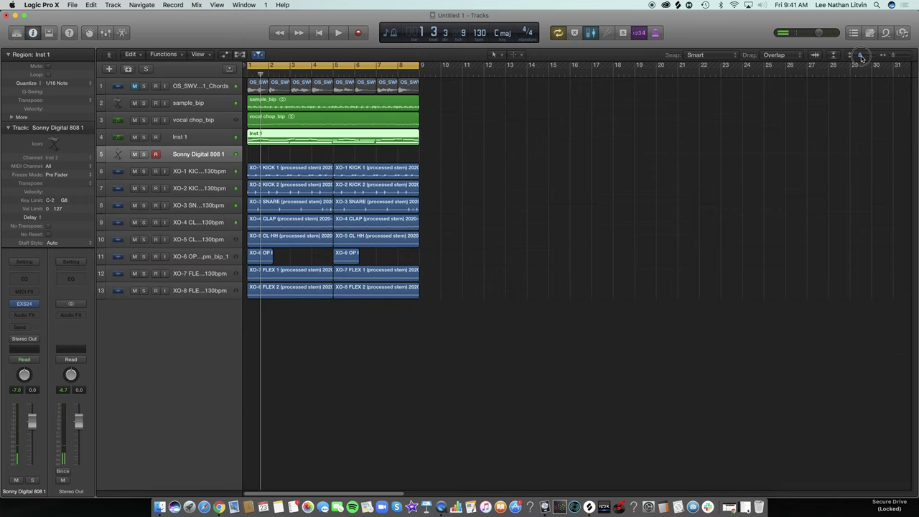
left_click(206, 268)
left_click_drag(197, 148, 185, 314)
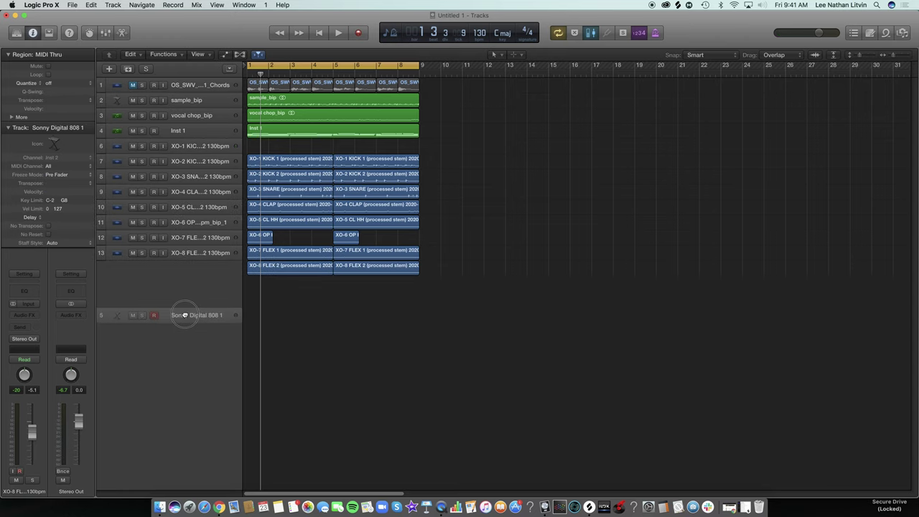
Step: Lower the levels of tracks sample_bip through XO-8 together, bringing XO-8 to -8.8 dB, and select the 808 track
left_click(188, 253)
key("shift+Up")
key("shift+Up")
key("shift+Up")
key("shift+Up")
key("shift+Up")
key("shift+Up")
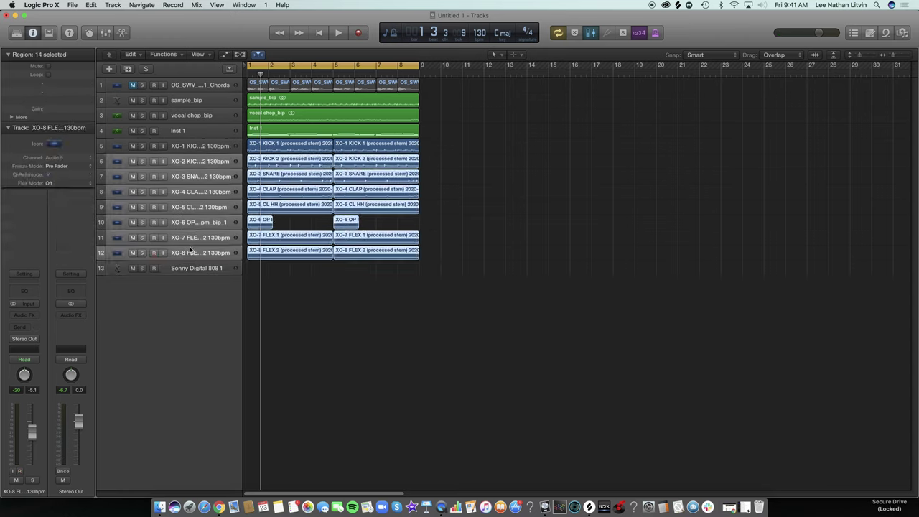
key("shift+Up")
key("shift+Up")
key("shift+Up")
key("shift+Up")
key("x")
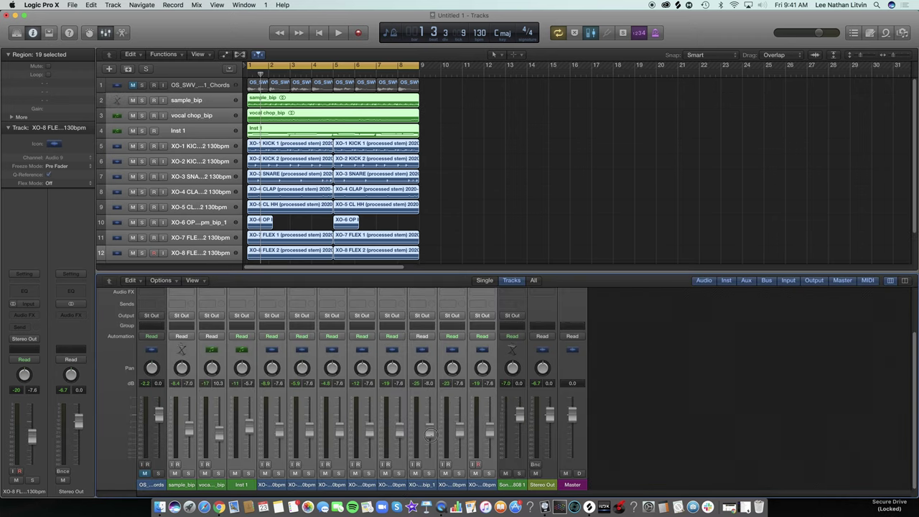
scroll(289, 133, "down", 2)
left_click(204, 235)
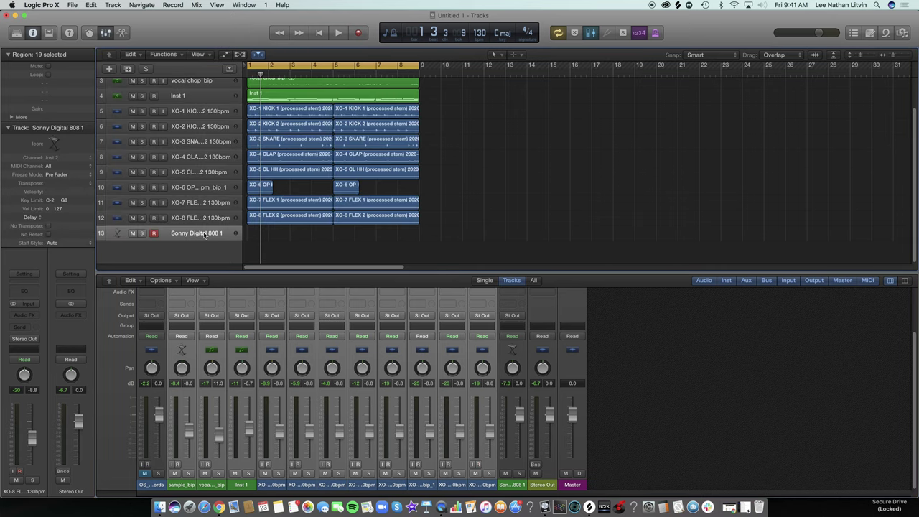
key("space")
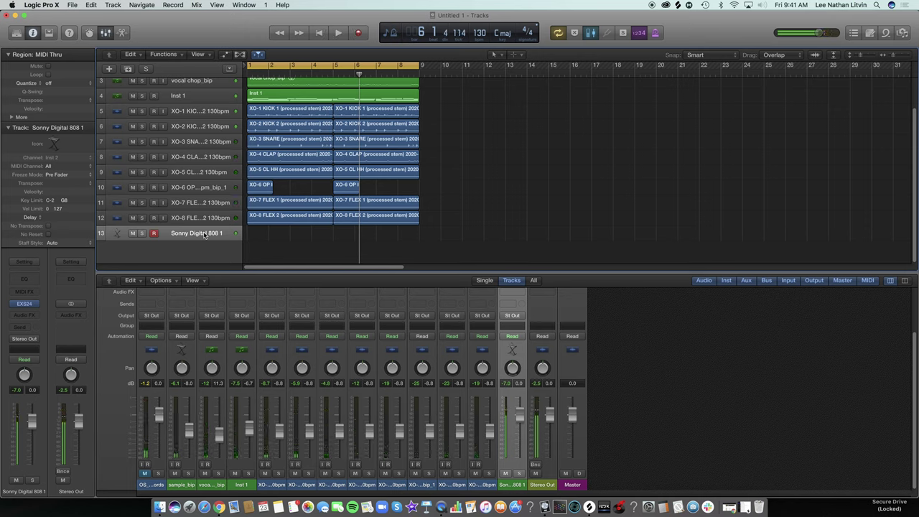
key("space")
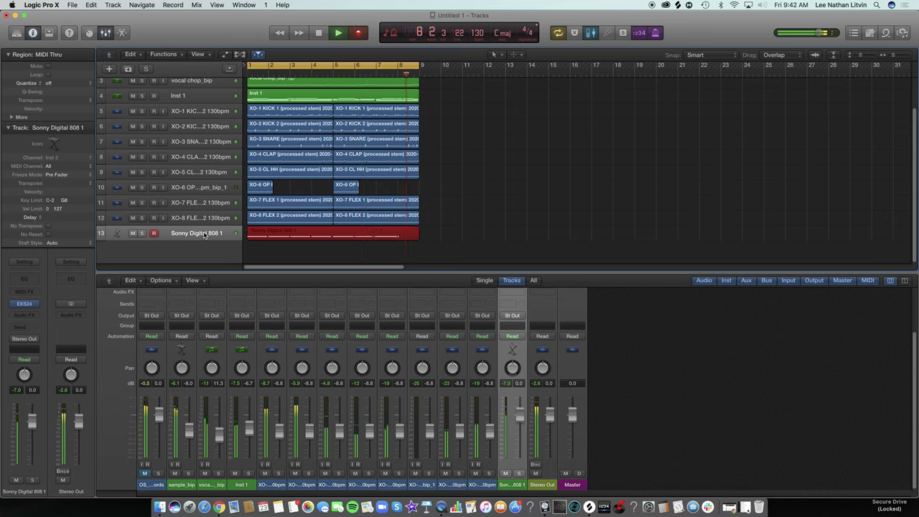
key("space")
key("super+z")
Step: Record an 808 bass line on Sonny Digital 808 1 across bars 1 to 8 and quantize it to 1/16 Note
key("Return")
key("space")
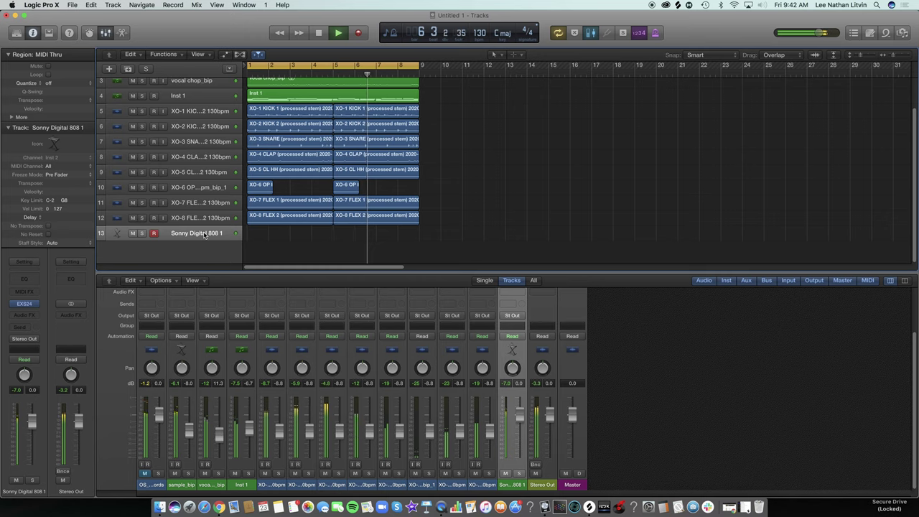
key("r")
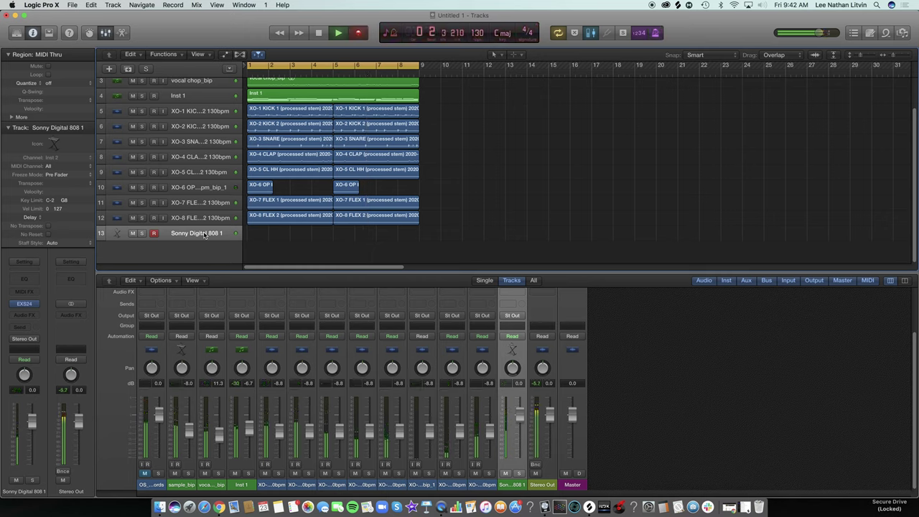
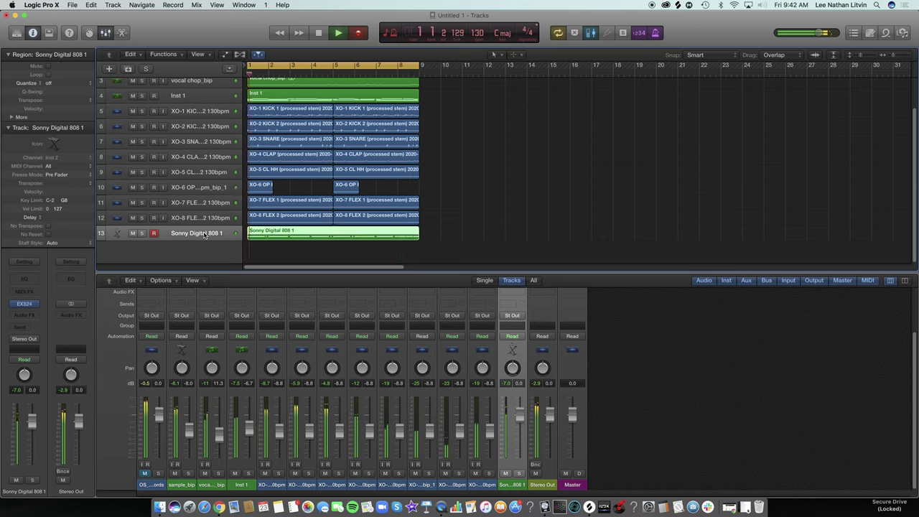
key("space")
key("space")
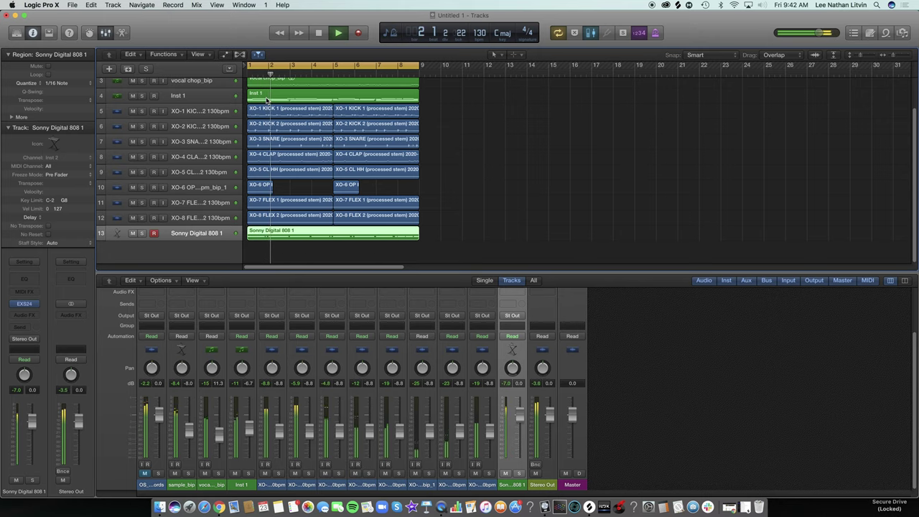
Step: Move the Sonny Digital 808 1 track directly below Inst 1, hide the mixer and stop playback
left_click_drag(217, 233, 203, 112)
left_click(105, 32)
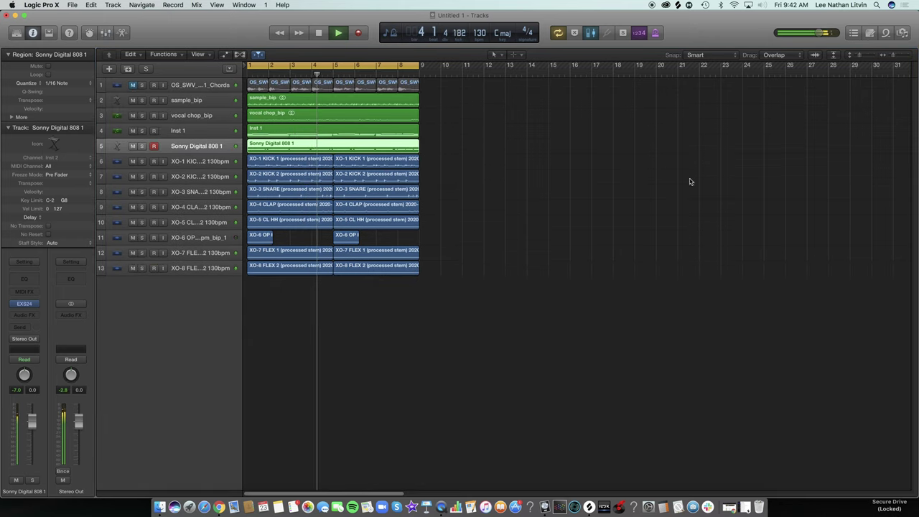
key("space")
Step: Repeat all regions except the muted chord chops twice so the eight-bar loop extends to bar 25
left_click(894, 56)
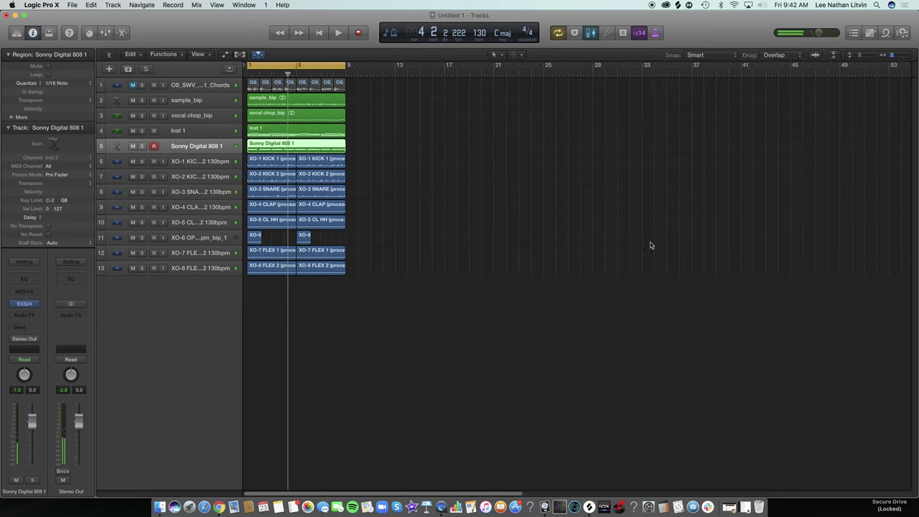
left_click_drag(416, 341, 264, 108)
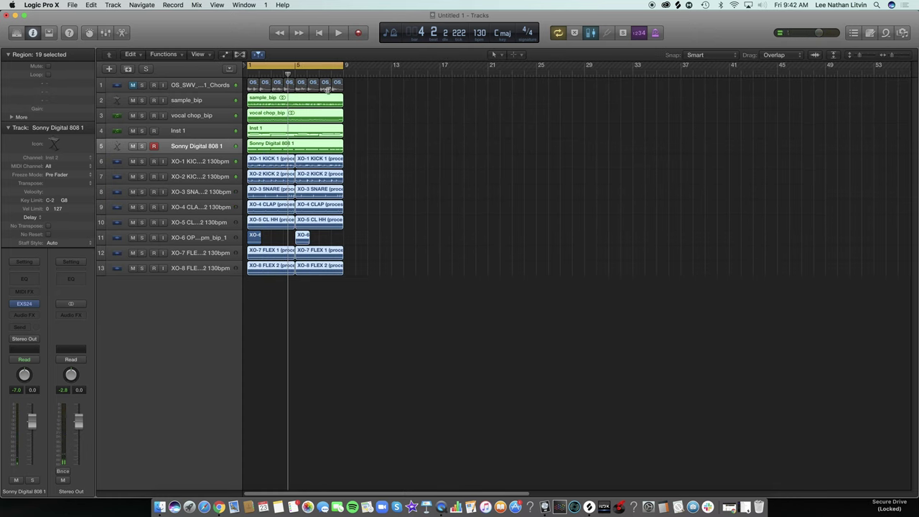
key("c")
key("super+r")
key("super+r")
key("Return")
key("c")
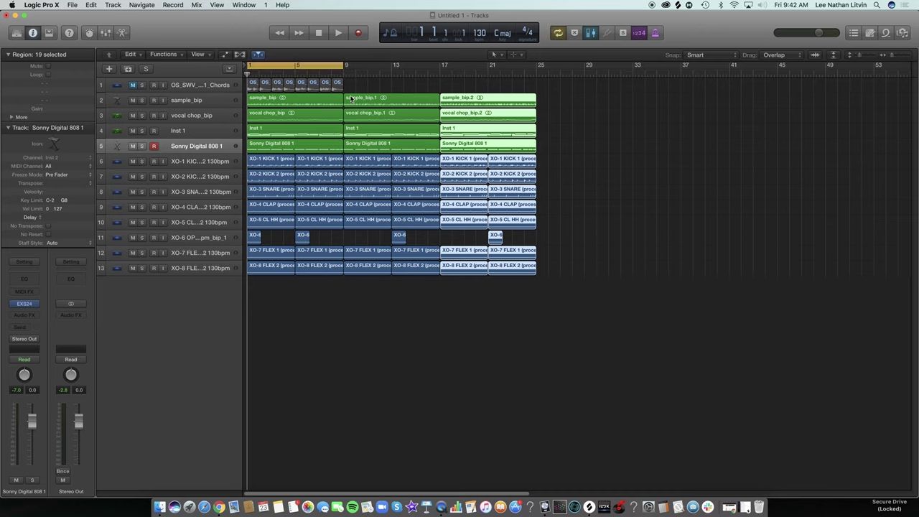
Step: Delete the XO drum regions in bars 1 to 4 and the first vocal chop region, checking the intro in playback
left_click_drag(253, 330, 272, 172)
key("Delete")
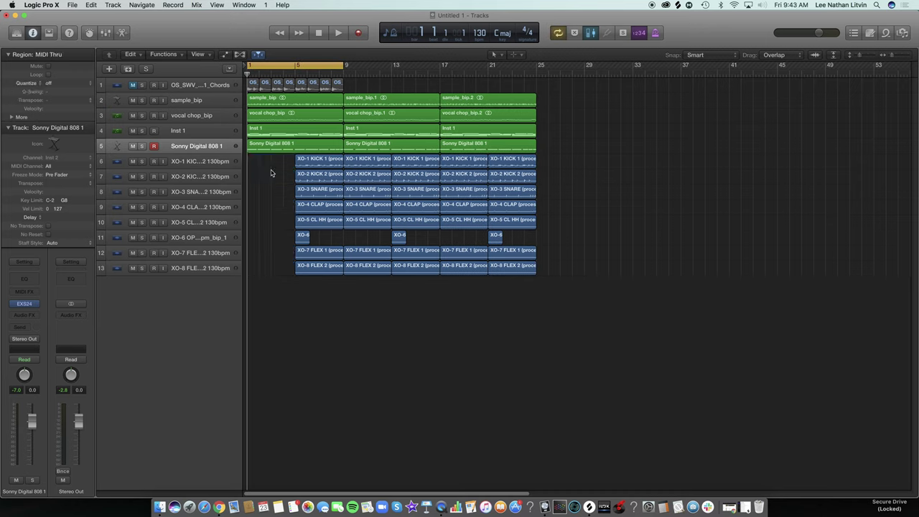
key("space")
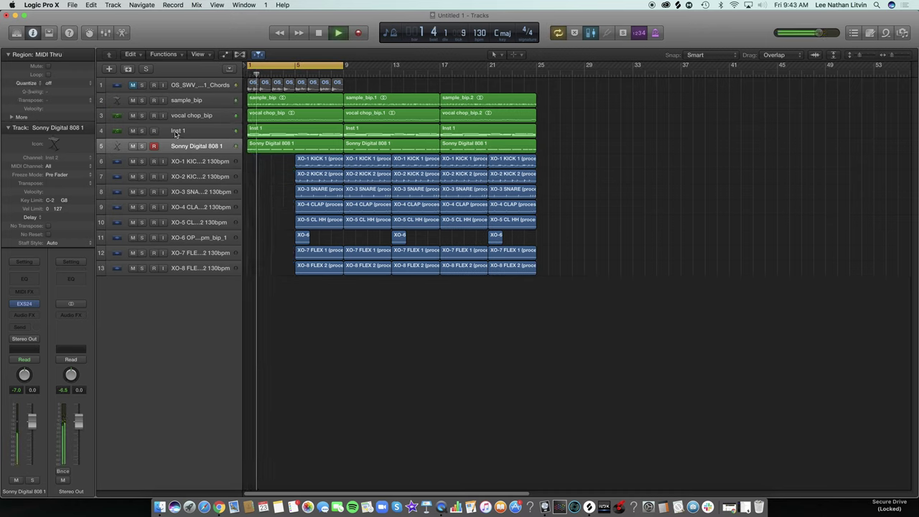
left_click(267, 116)
key("Delete")
key("space")
key("space")
Step: Solo the Inst 1 piano track and lower its volume to -9.4 dB
left_click(264, 131)
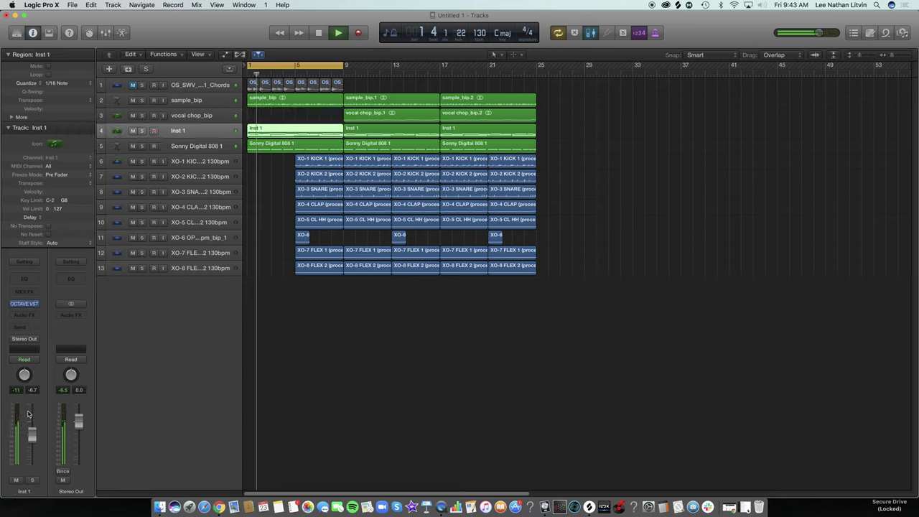
key("space")
key("s")
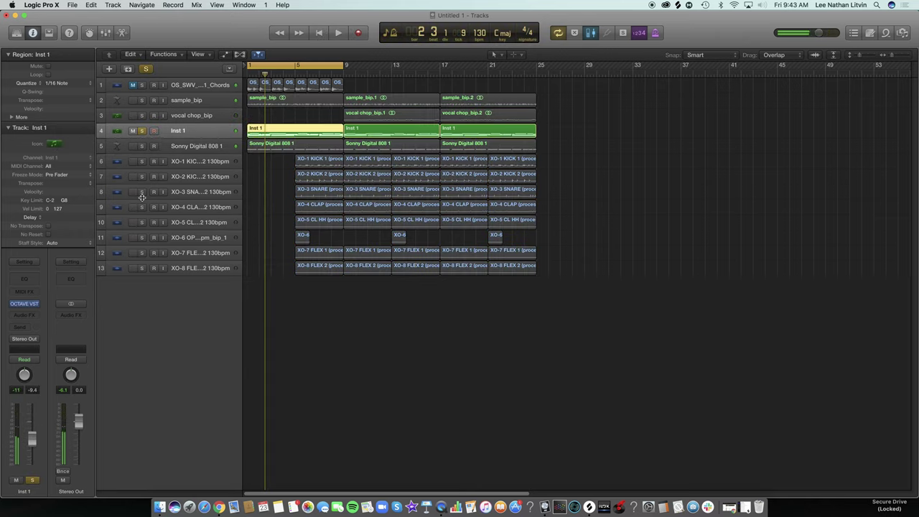
key("space")
Step: Insert a Channel EQ on Inst 1 with its analyzer enabled, moving the window clear of the channel strip
left_click(23, 279)
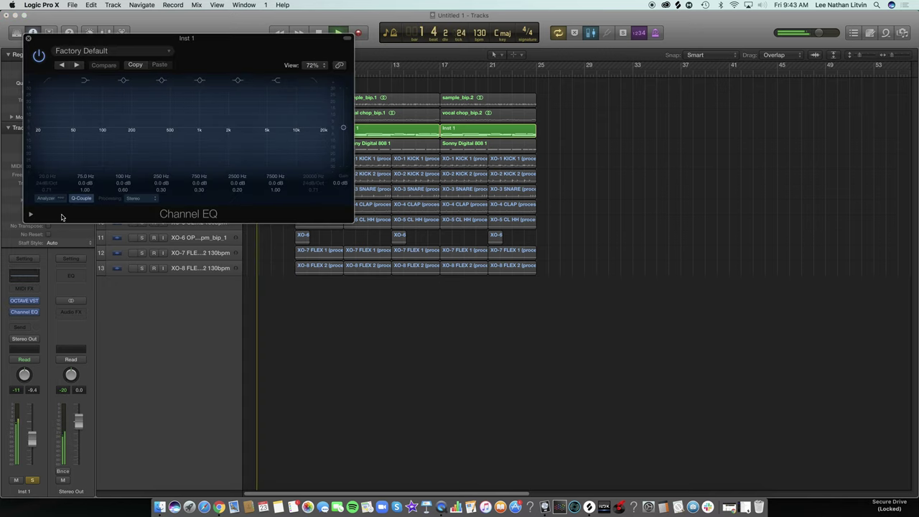
left_click(48, 200)
left_click_drag(215, 55, 310, 151)
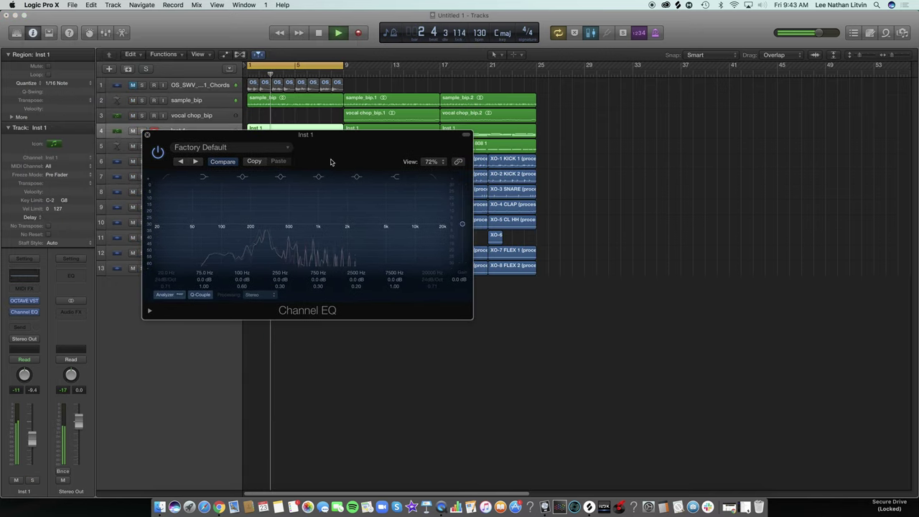
Step: Shape the piano with a 48 dB/Oct low cut at 112 Hz and a 48 dB/Oct high cut at about 2450 Hz
left_click_drag(435, 180, 365, 228)
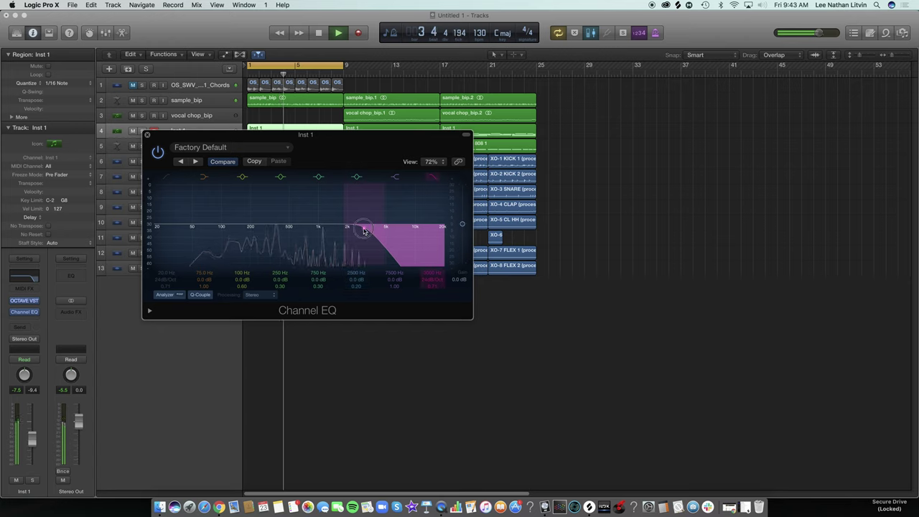
key("s")
left_click(166, 177)
left_click_drag(190, 200, 229, 216)
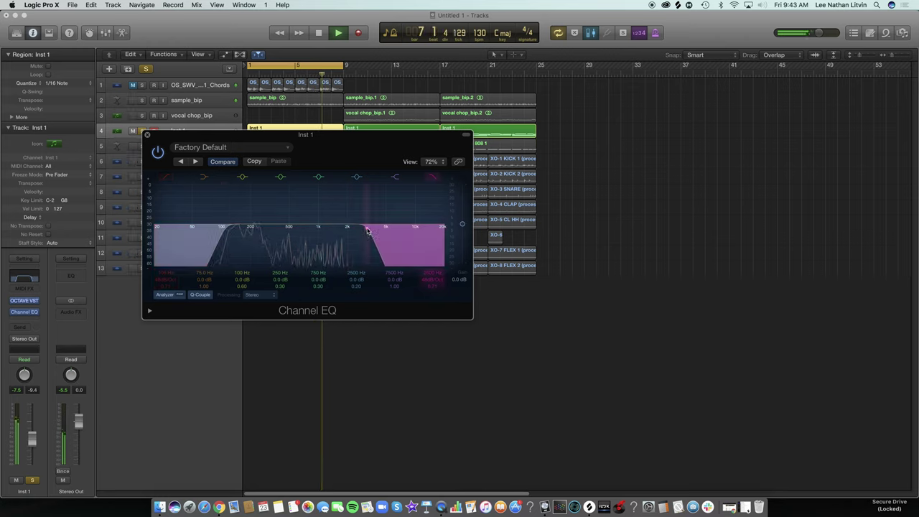
left_click_drag(363, 229, 363, 237)
Step: Boost the piano's EQ midrange by 3.0 dB, close the EQ and set the Inst 1 volume to 0.0 dB
mouse_move(284, 227)
left_mouse_down()
mouse_move(284, 200)
mouse_move(246, 209)
mouse_move(236, 198)
mouse_move(285, 206)
mouse_move(273, 218)
left_mouse_up()
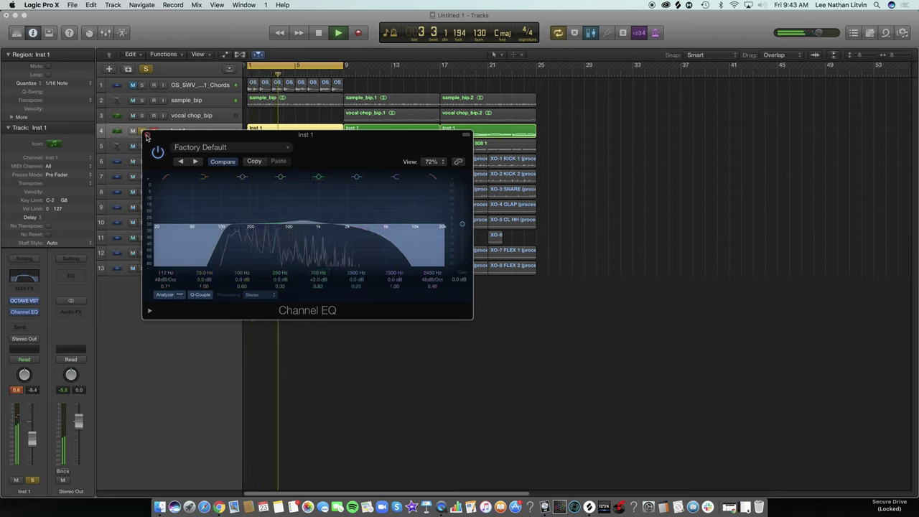
left_click(147, 135)
left_click_drag(33, 438, 32, 421)
Step: Insert an AutoFilter after the Channel EQ on Inst 1 while the soloed piano plays
key("space")
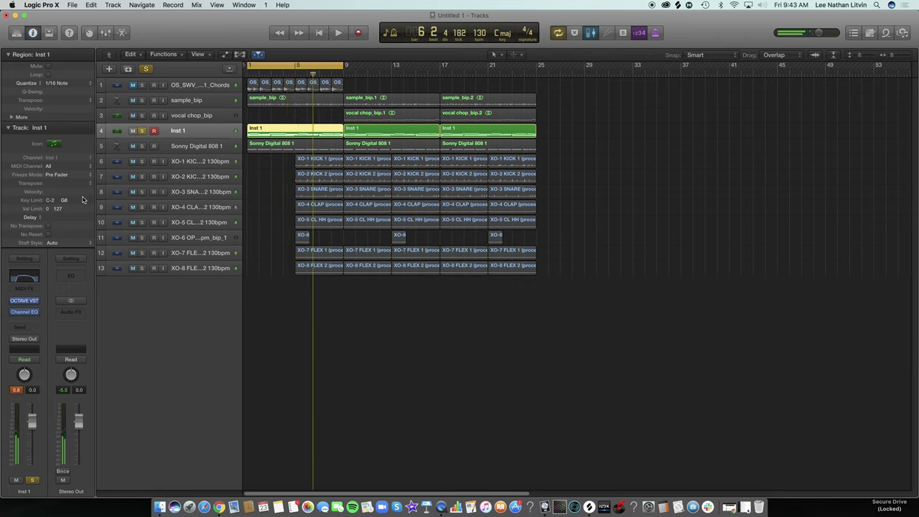
key("space")
left_click(33, 318)
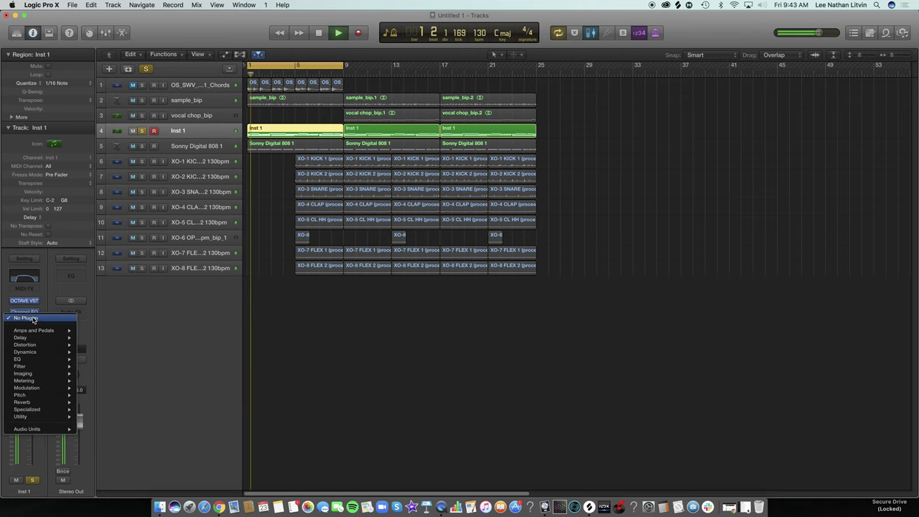
mouse_move(40, 367)
left_click(180, 367)
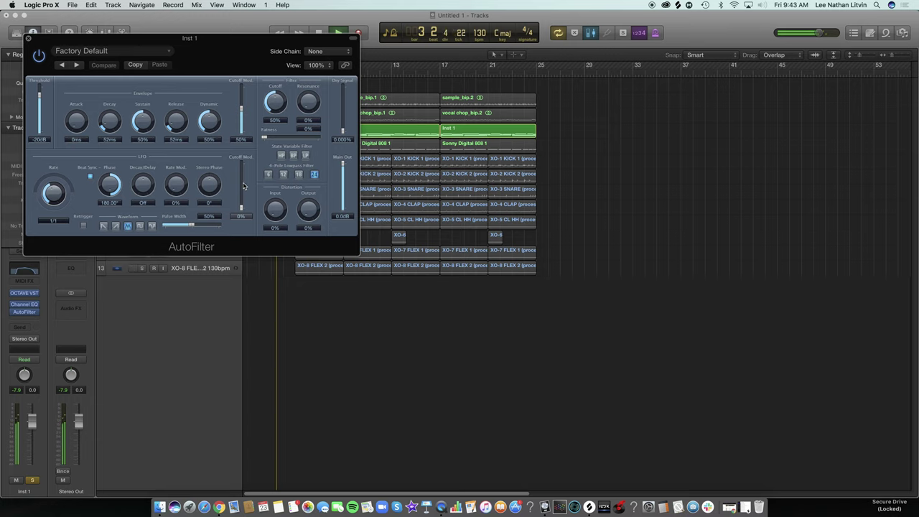
Step: Set the piano AutoFilter's filter cutoff to 85%, LFO cutoff modulation to 12%, input distortion to 12% and envelope attack to 20 ms, then close it
left_click_drag(267, 112, 266, 87)
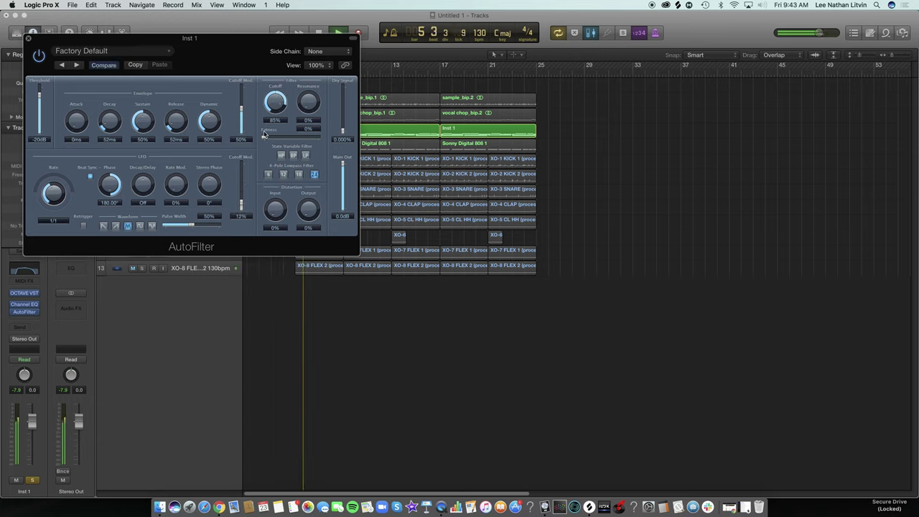
left_click_drag(275, 212, 275, 202)
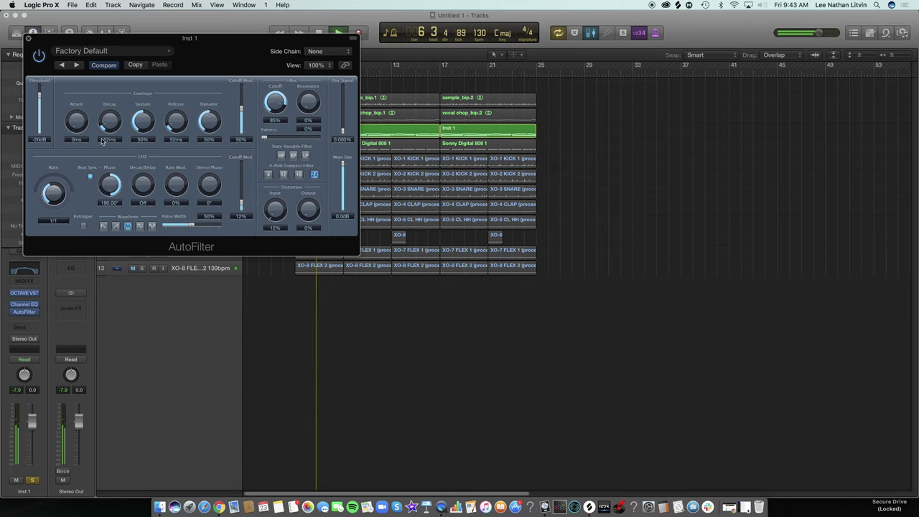
left_click_drag(73, 128, 71, 125)
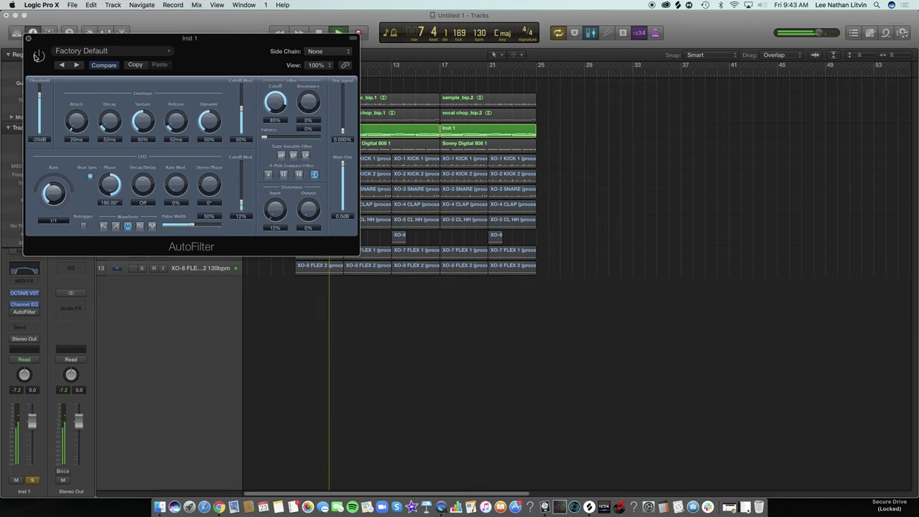
left_click(28, 39)
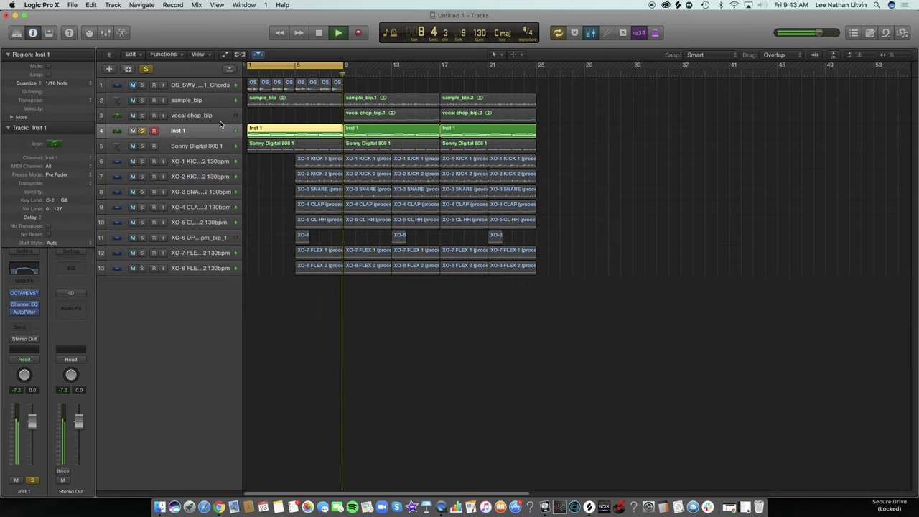
Step: Open the first Inst 1 region in the Piano Roll and audition its ending from bar 7
key("p")
key("space")
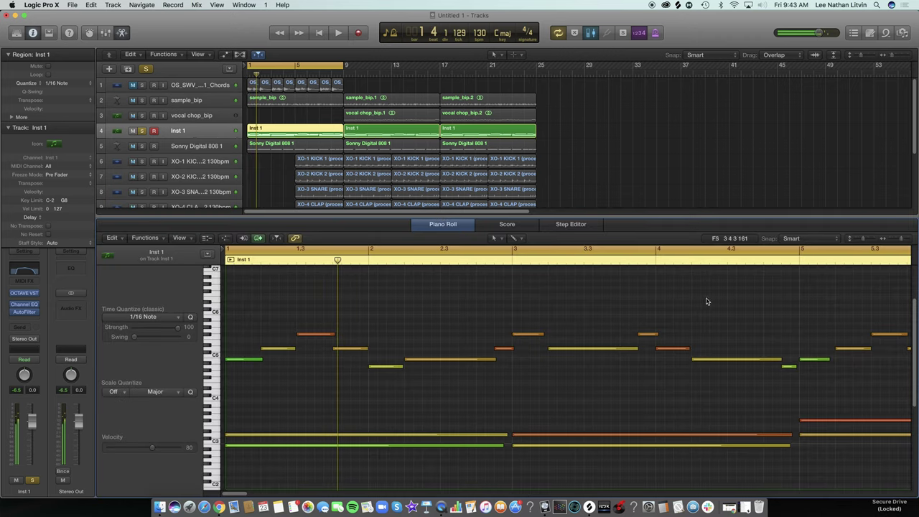
left_click_drag(233, 495, 263, 493)
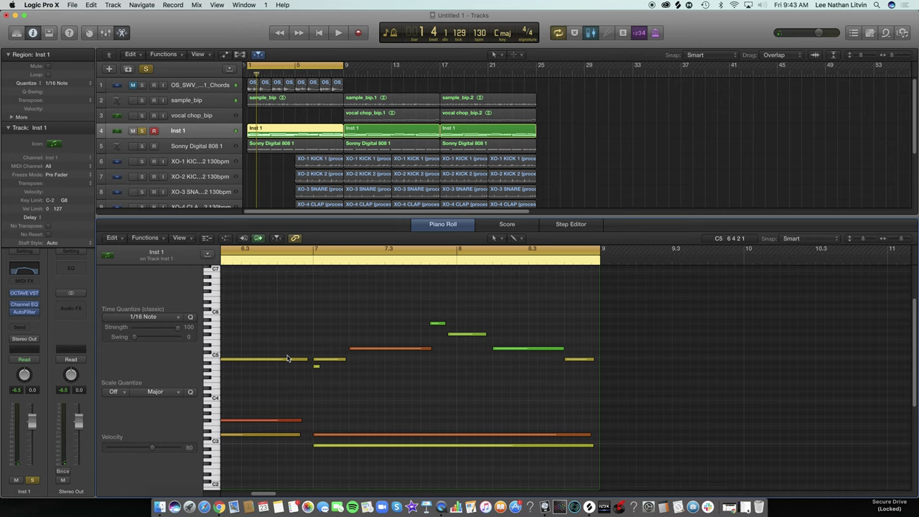
left_click(322, 260)
key("space")
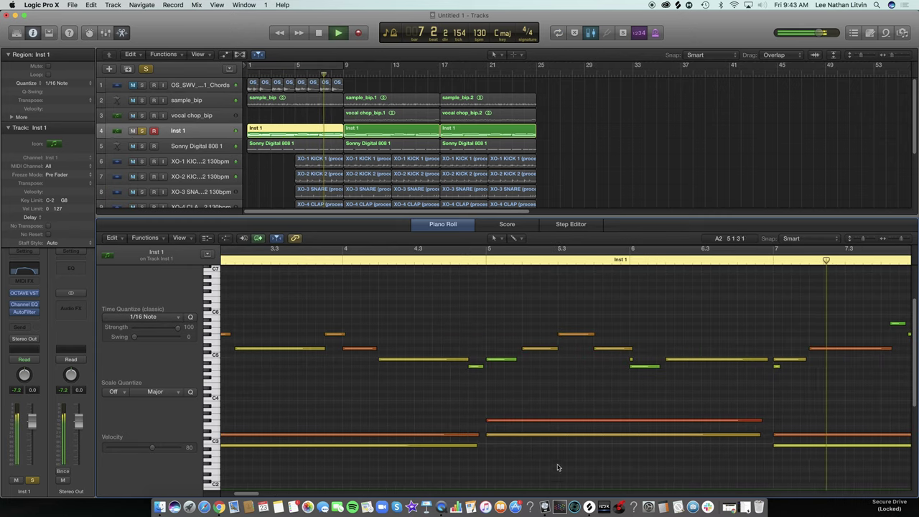
key("space")
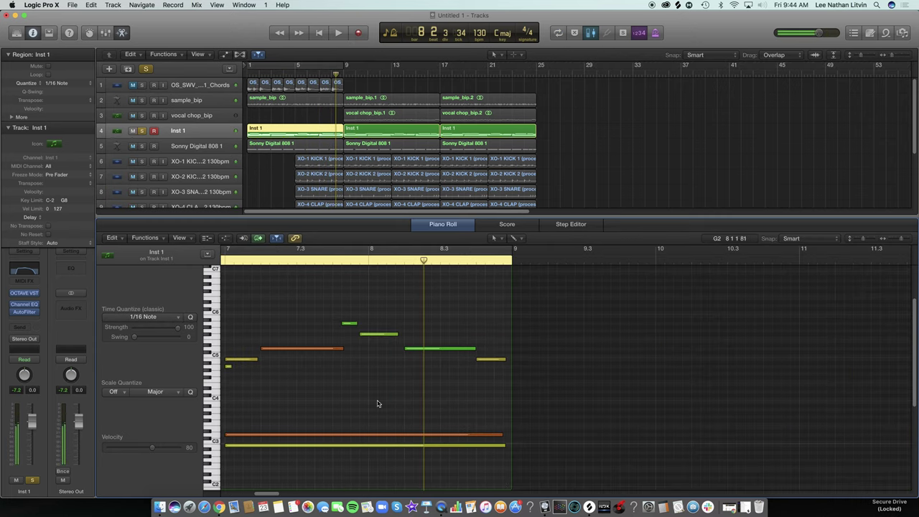
Step: Start the piano melody note at bar 8, beat 2 a sixteenth earlier and replay the ending from bar 7 with cycling re-enabled
left_click_drag(406, 349, 396, 349)
left_click(226, 260)
key("space")
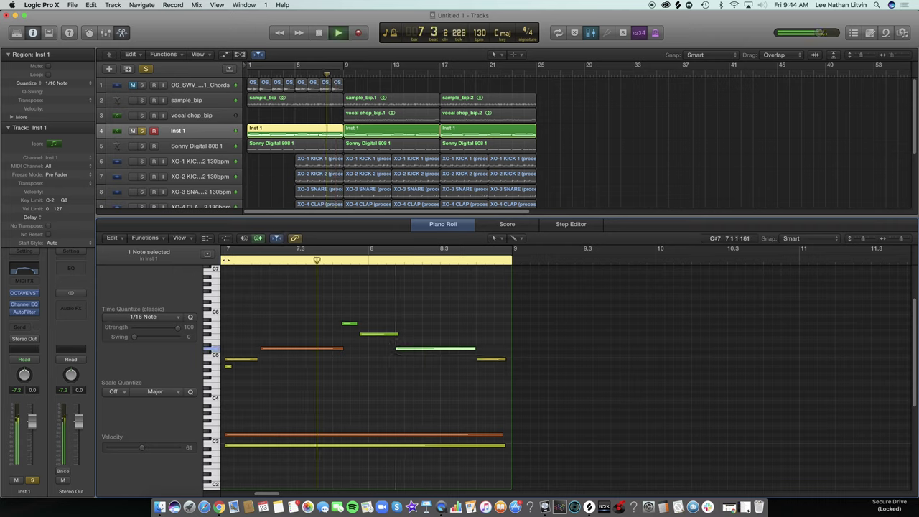
key("c")
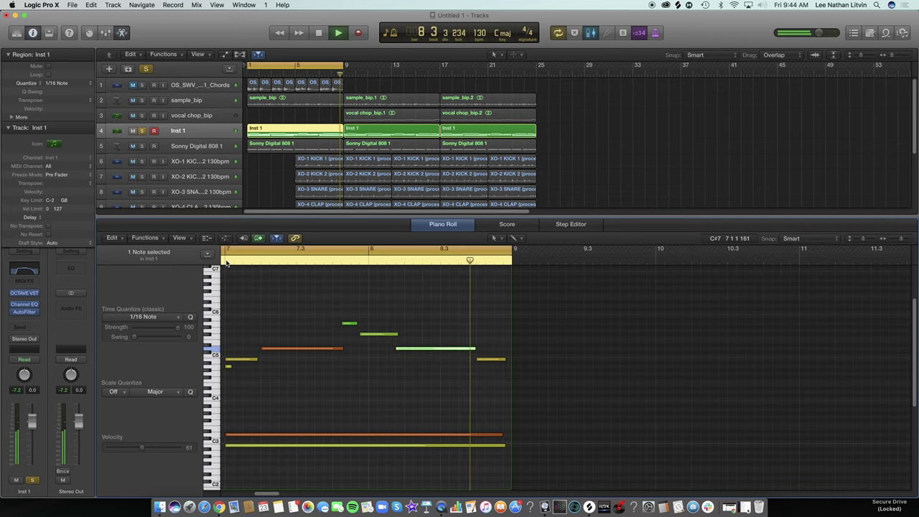
key("space")
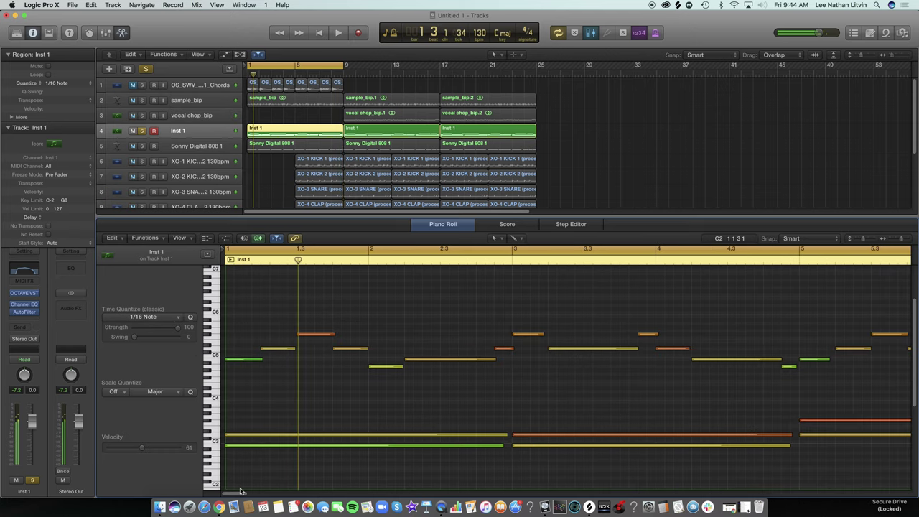
Step: Lengthen the last two low piano notes and the final melody note to the region's end at bar 9
mouse_move(267, 496)
left_mouse_down()
mouse_move(287, 499)
mouse_move(266, 492)
left_mouse_up()
left_click(352, 435)
left_click(396, 445, "shift")
left_click_drag(400, 435, 409, 435)
left_click_drag(400, 359, 408, 359)
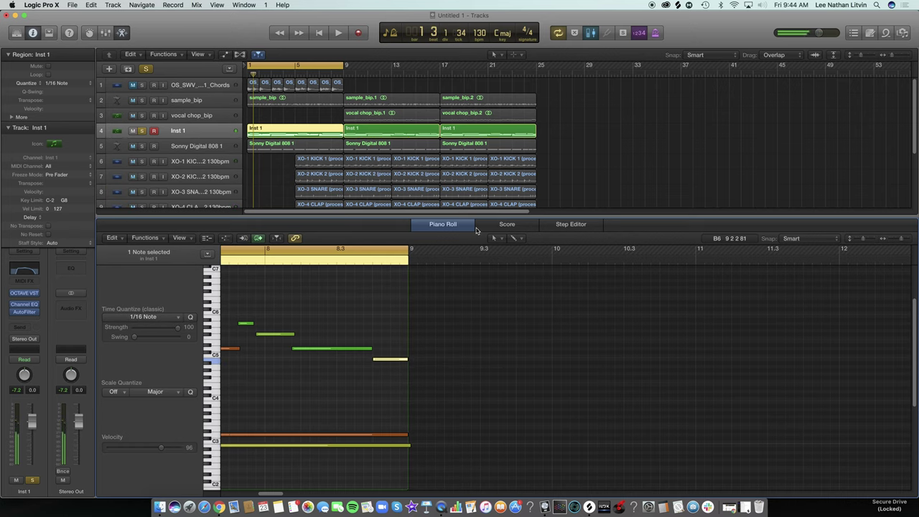
Step: Delete the two repeated Inst 1 regions after bar 9 and play the remaining region with Inst 1 soloed
left_click_drag(570, 134, 404, 130)
key("Delete")
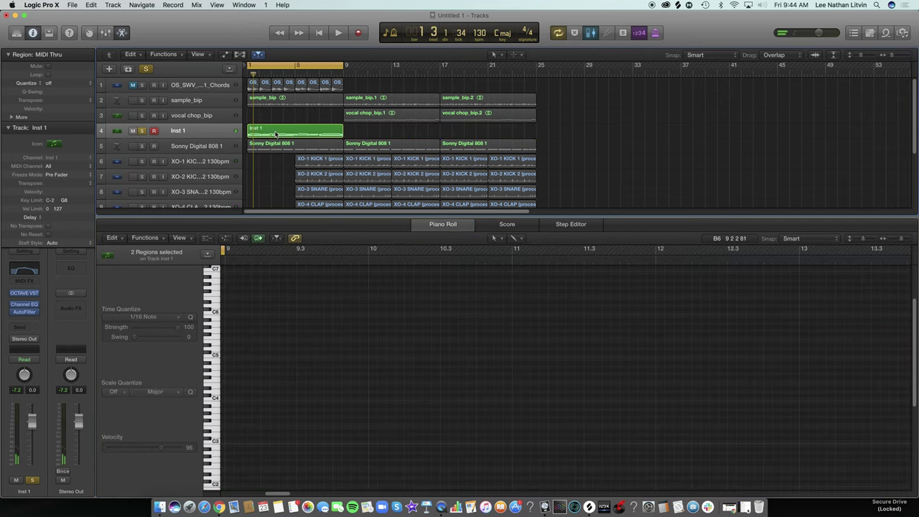
left_click(276, 135)
key("space")
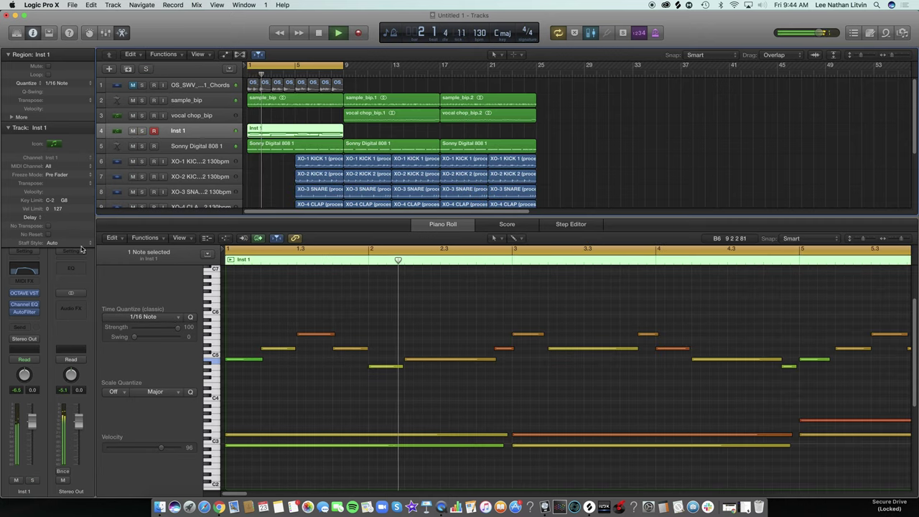
left_click(142, 131)
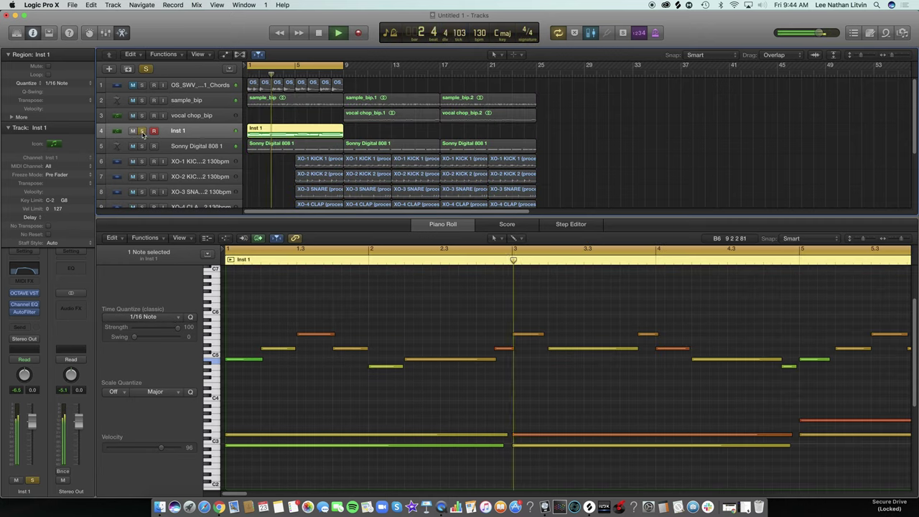
Step: Insert the stereo Kyle Beats Drip effect after the AutoFilter on Inst 1 and load its OPEN UP preset
left_click(24, 319)
mouse_move(36, 431)
mouse_move(111, 473)
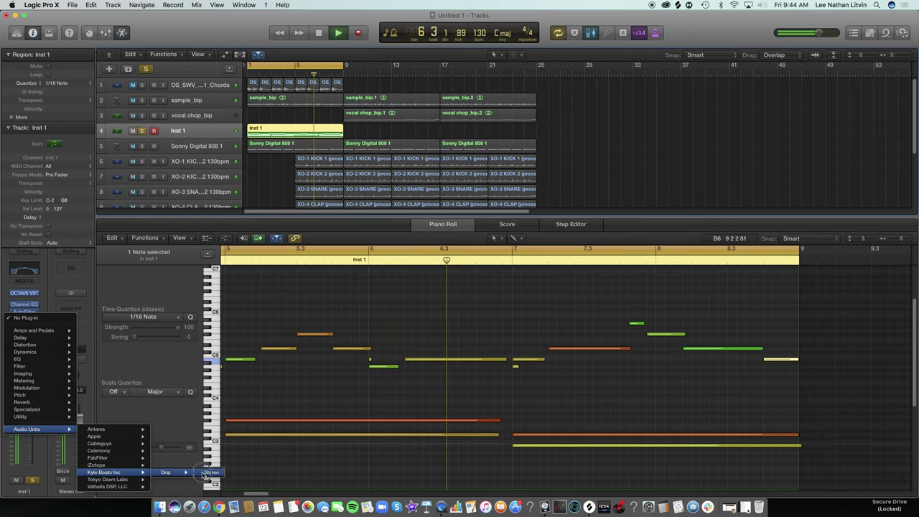
left_click(203, 476)
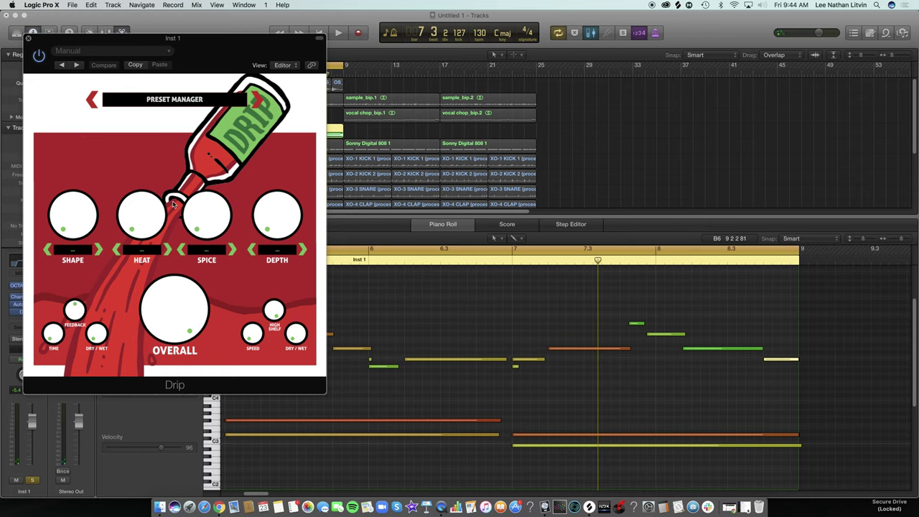
key("space")
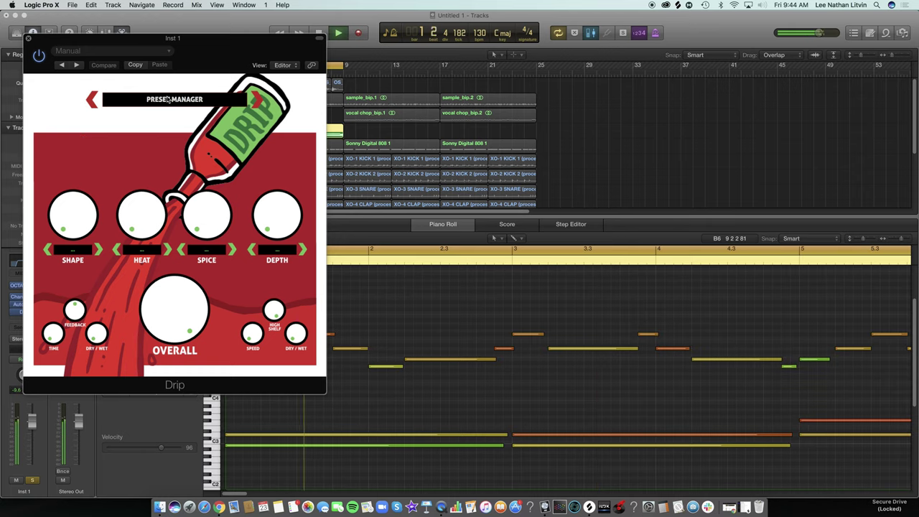
left_click(169, 99)
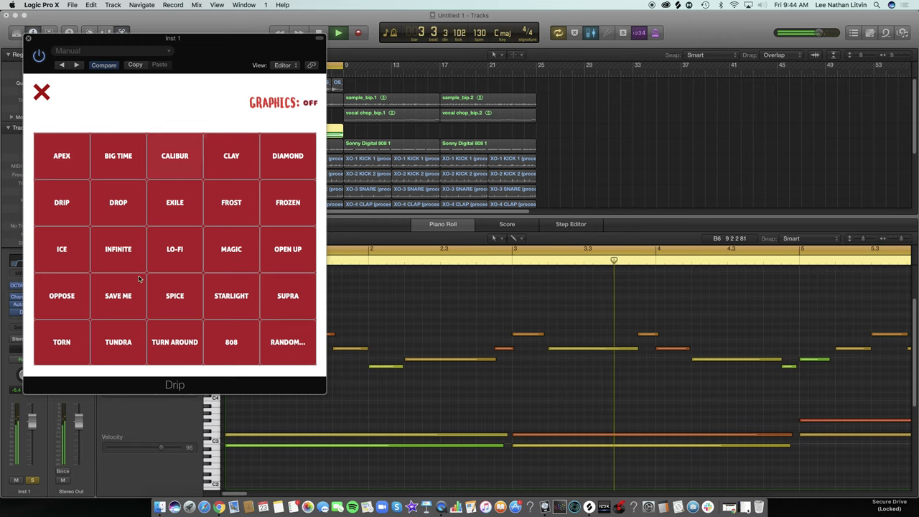
left_click(266, 249)
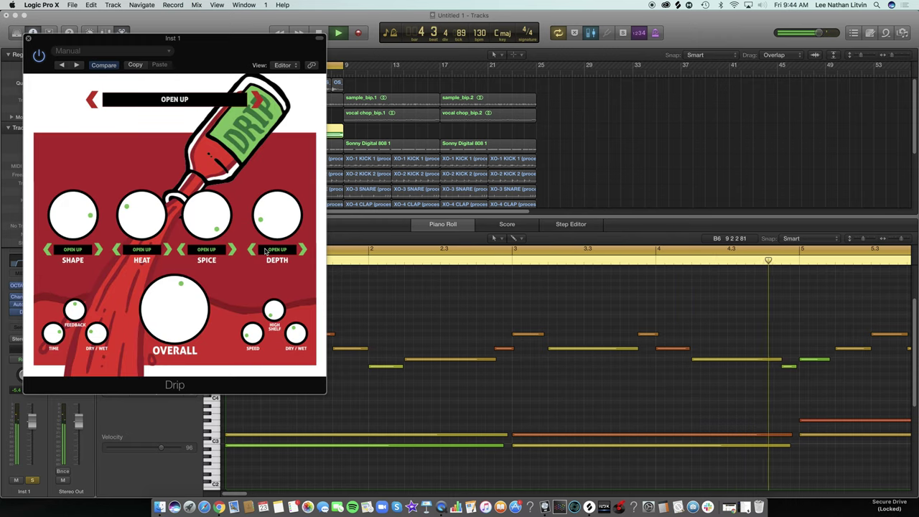
Step: Adjust Drip's delay time to 566 ms and LFO speed to 1.6 Hz, reduce its Overall amount and close the plug-in
left_click_drag(165, 320, 162, 314)
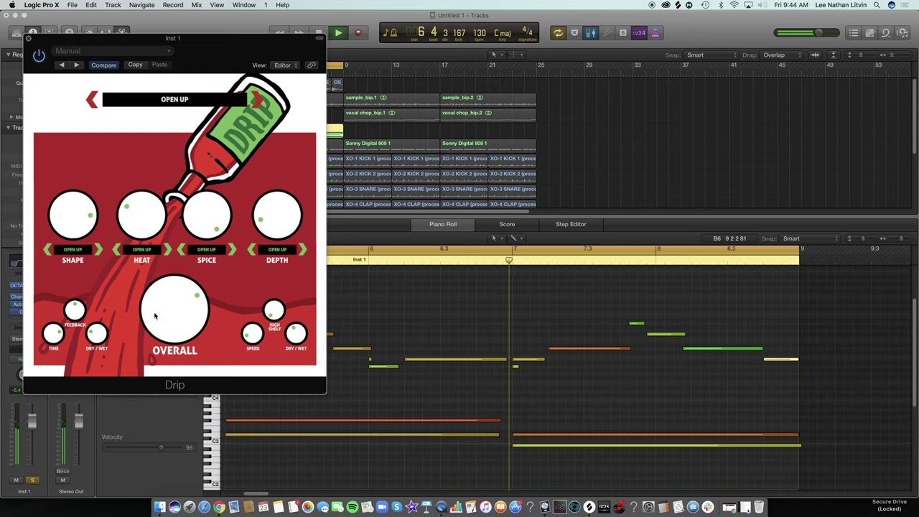
left_click(50, 346)
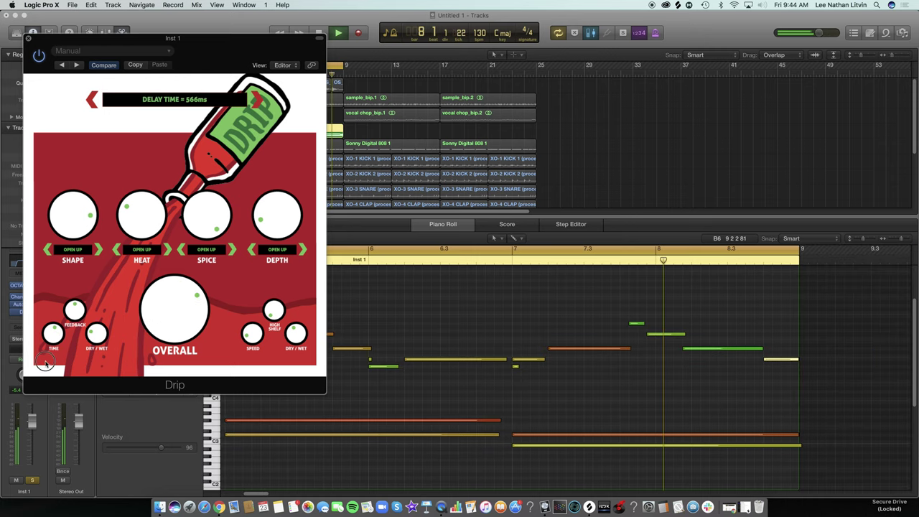
left_click_drag(250, 342, 245, 370)
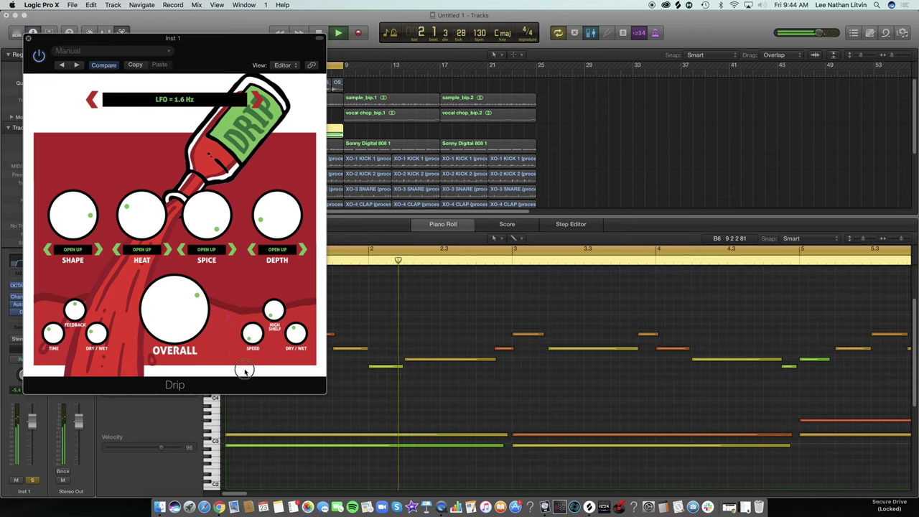
left_click_drag(157, 289, 171, 363)
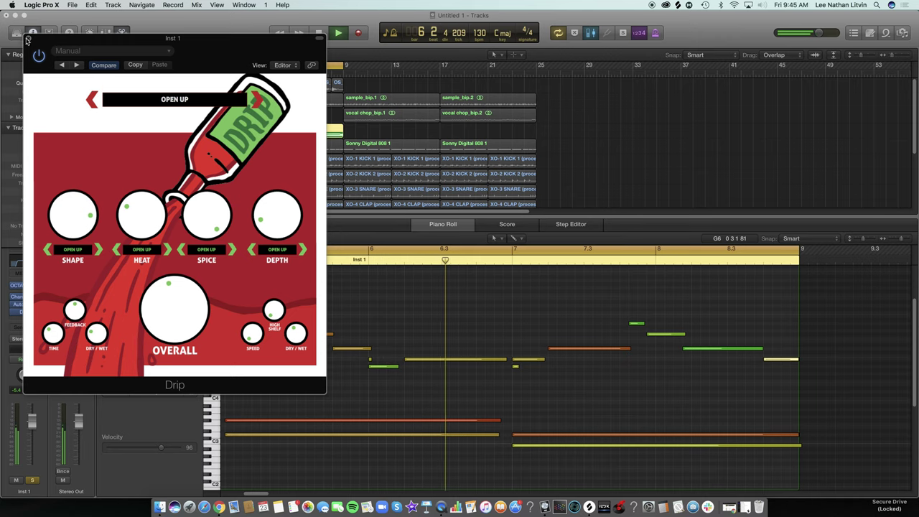
left_click(27, 40)
Step: Insert a Chorus after Drip on Inst 1, set its mix to 85%, adjust its rate and close it
left_click(25, 320)
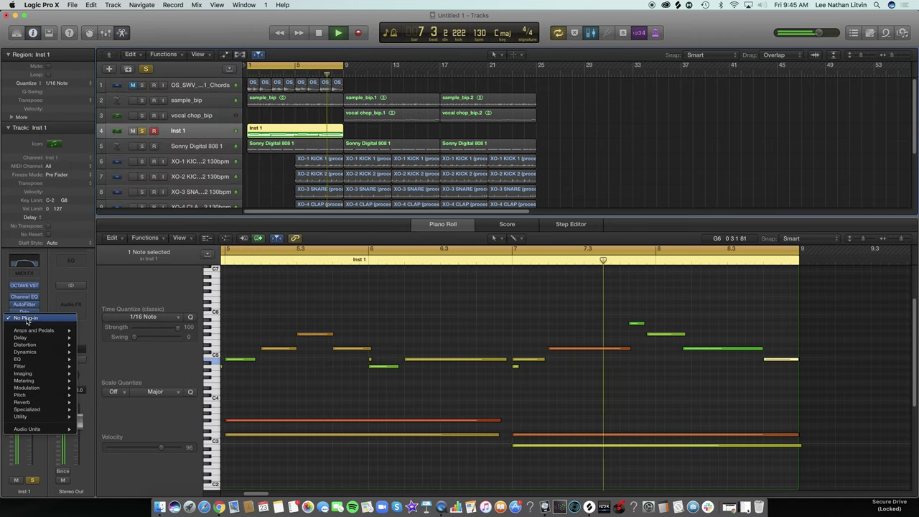
left_click(166, 389)
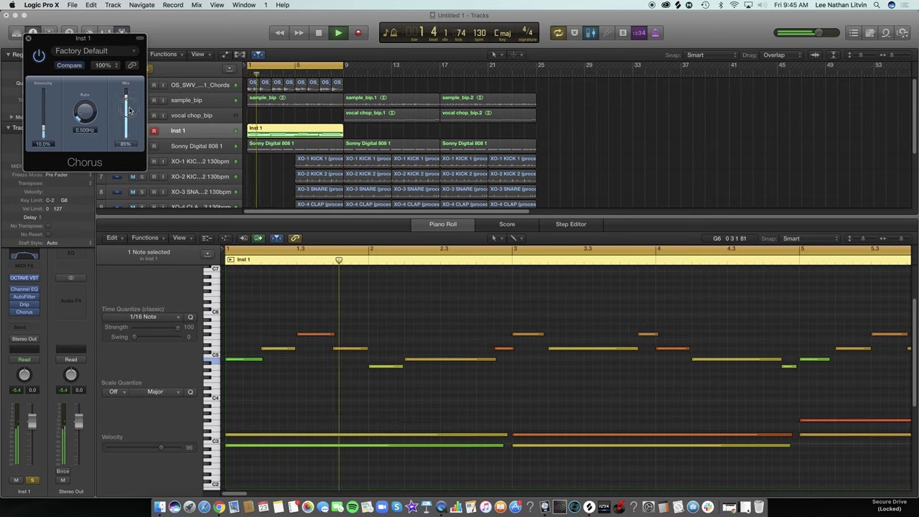
left_click_drag(69, 119, 46, 126)
left_click(27, 313)
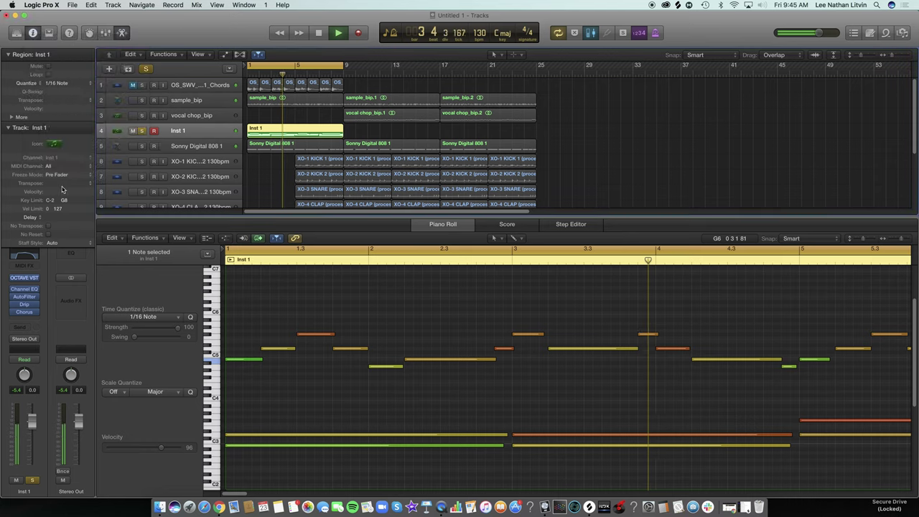
left_click(32, 321)
mouse_move(57, 369)
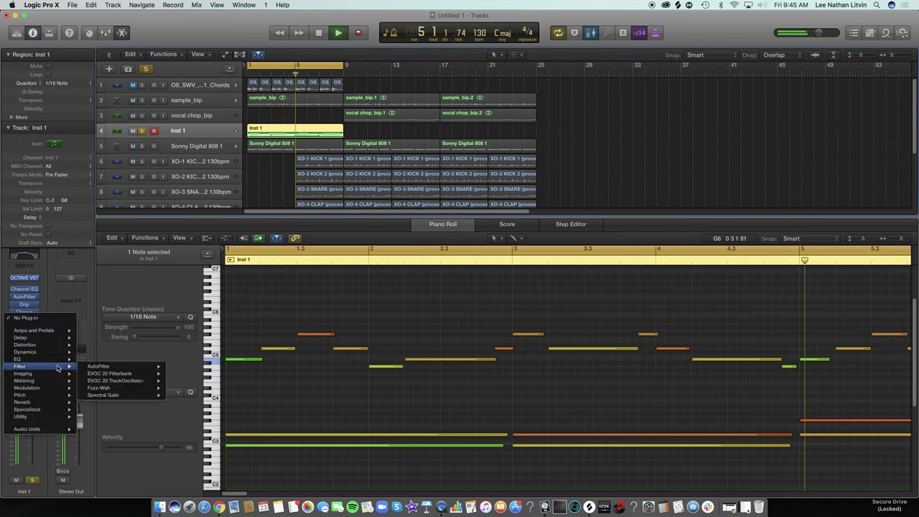
key("Escape")
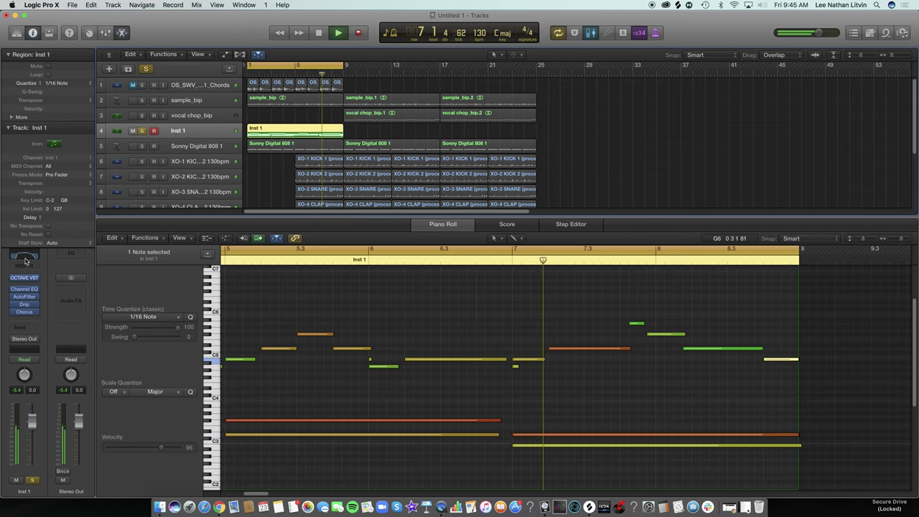
Step: Check the Channel EQ curve on Inst 1 during playback and close its window
left_click(23, 289)
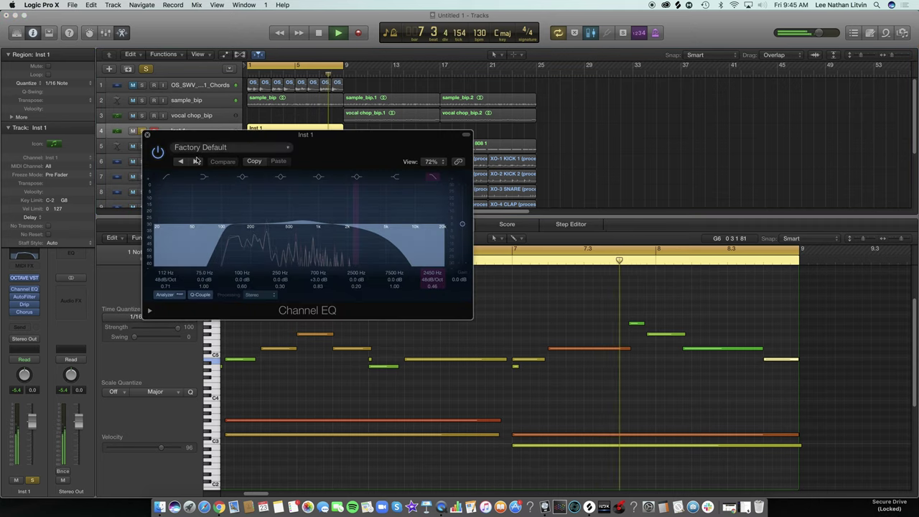
left_click(149, 136)
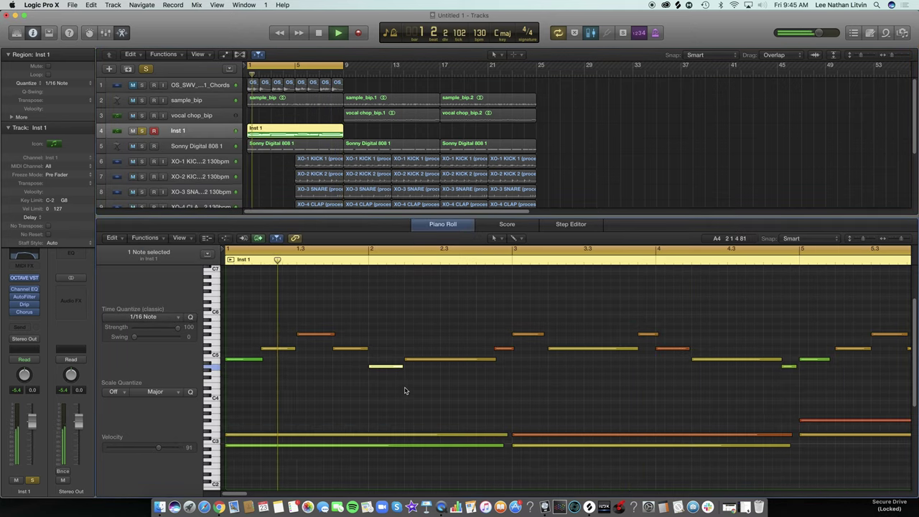
Step: Stop playback, delete the short A4 piano note at bar 7 and lengthen the melody note just above it
key("space")
scroll(413, 357, "right", 5)
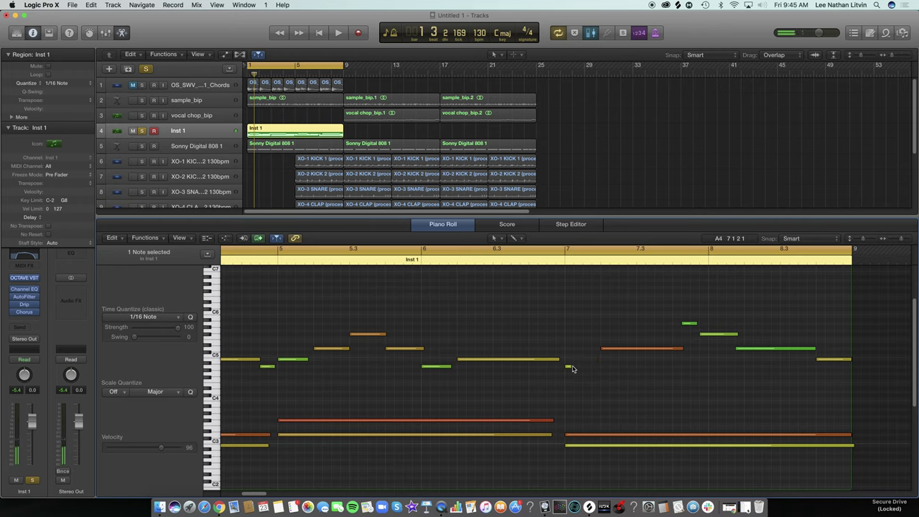
scroll(575, 373, "left", 10)
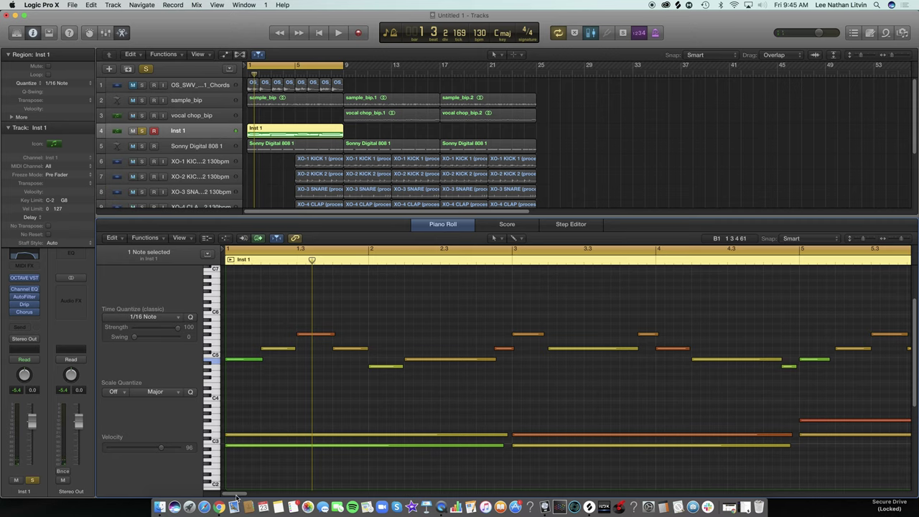
scroll(235, 495, "right", 10)
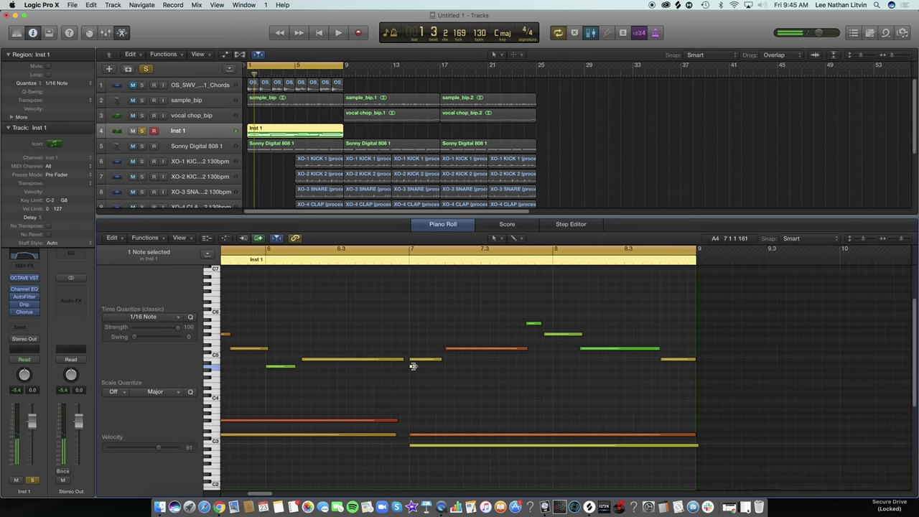
left_click_drag(441, 361, 451, 361)
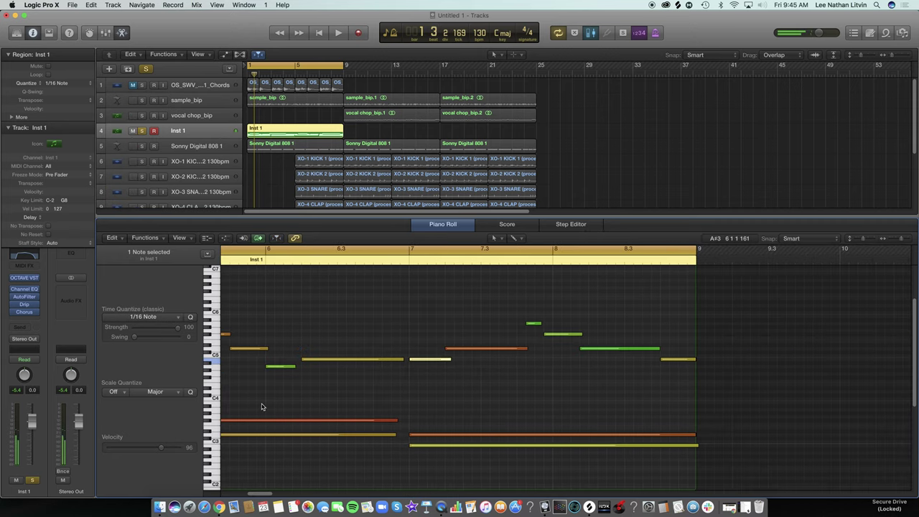
Step: Lengthen the short melody note at bar 6 of Inst 1 slightly and unsolo the track during playback
left_click_drag(292, 367, 305, 367)
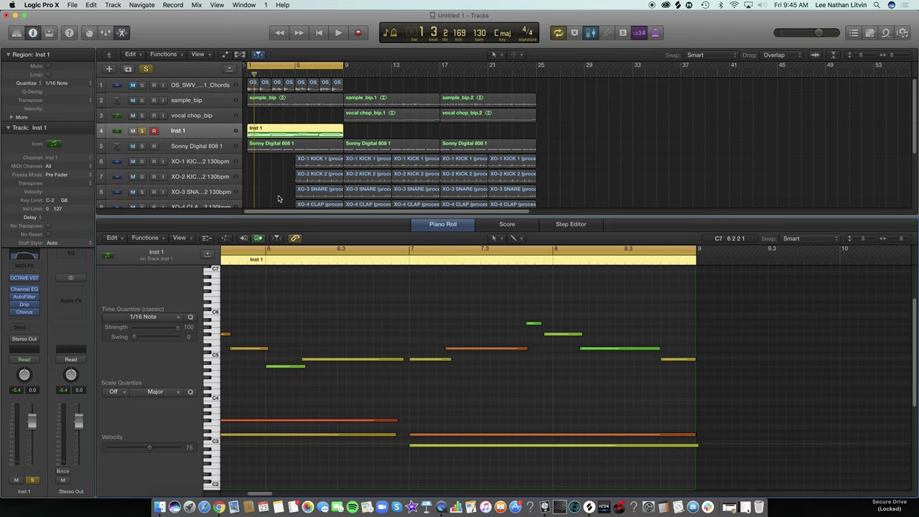
left_click(279, 199)
key("space")
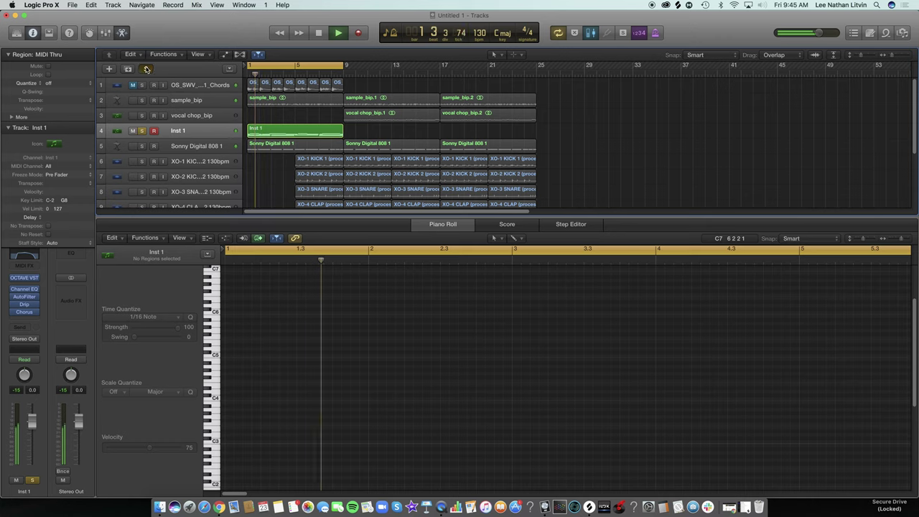
left_click(147, 69)
key("space")
left_click(282, 130)
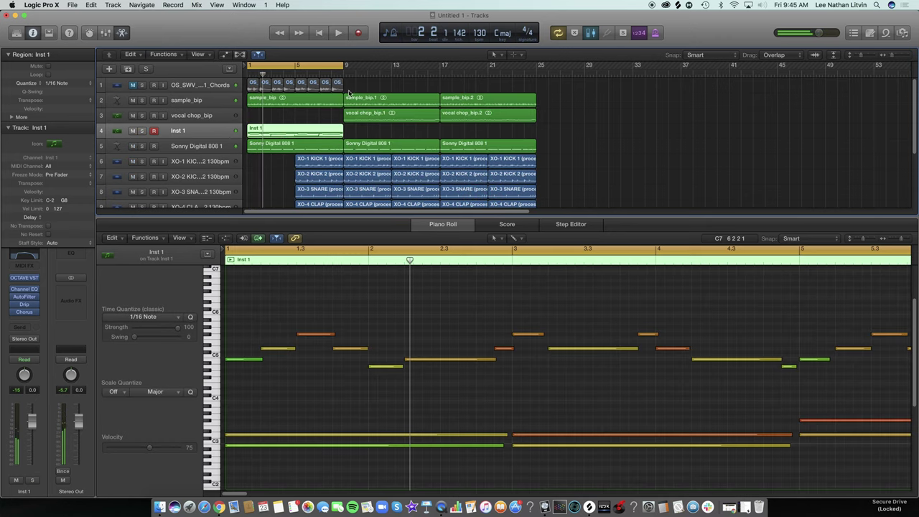
left_click(345, 72)
key("super+r")
key("super+r")
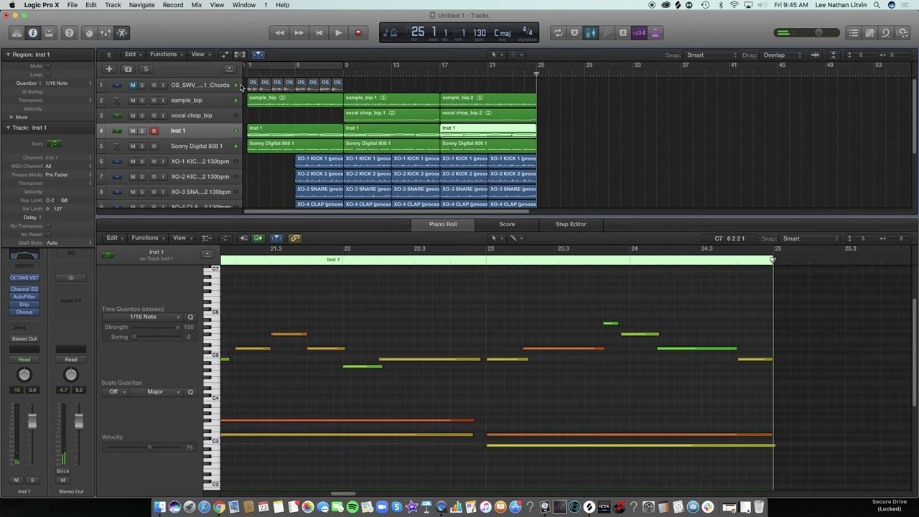
key("super+z")
key("super+z")
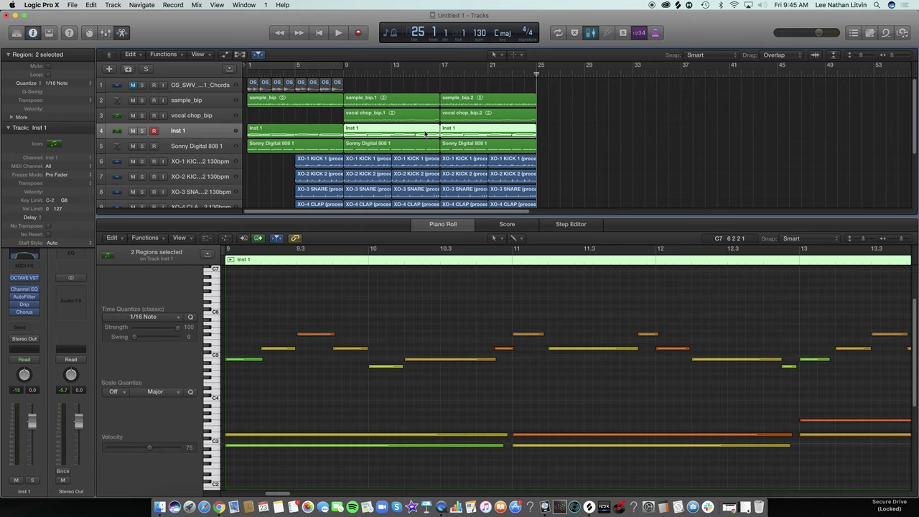
Step: Bounce the Inst 1 region in place to a new track with the name pno_bip, muting the source
left_click(263, 133)
right_click(263, 131)
left_click(272, 136)
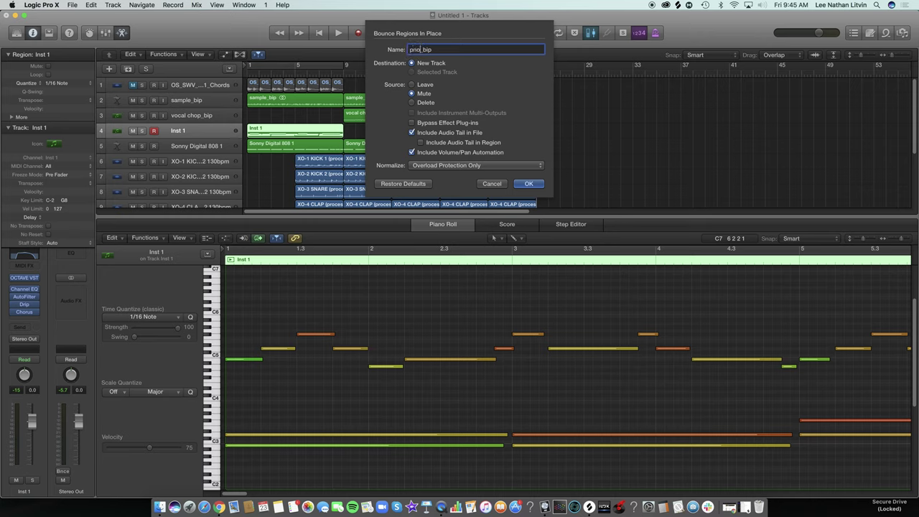
key("Return")
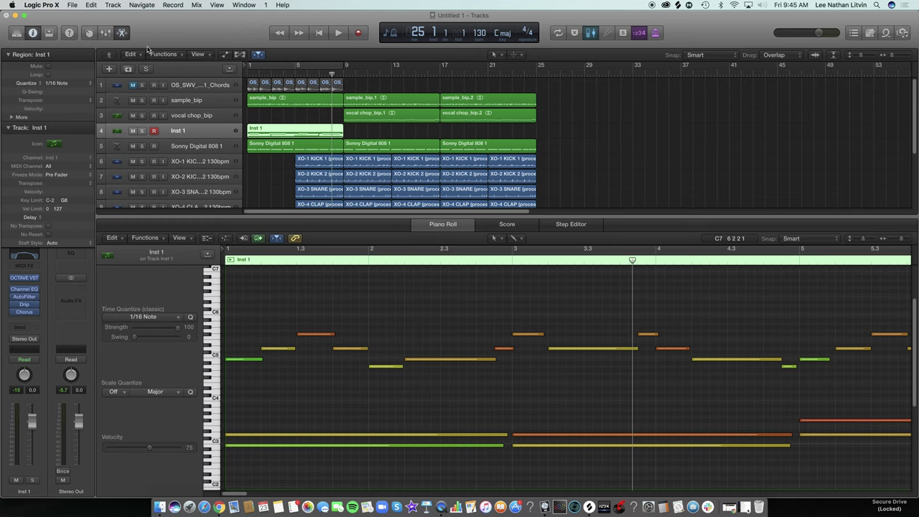
Step: Close the editor and delete the Inst 1 track with its muted region
key("e")
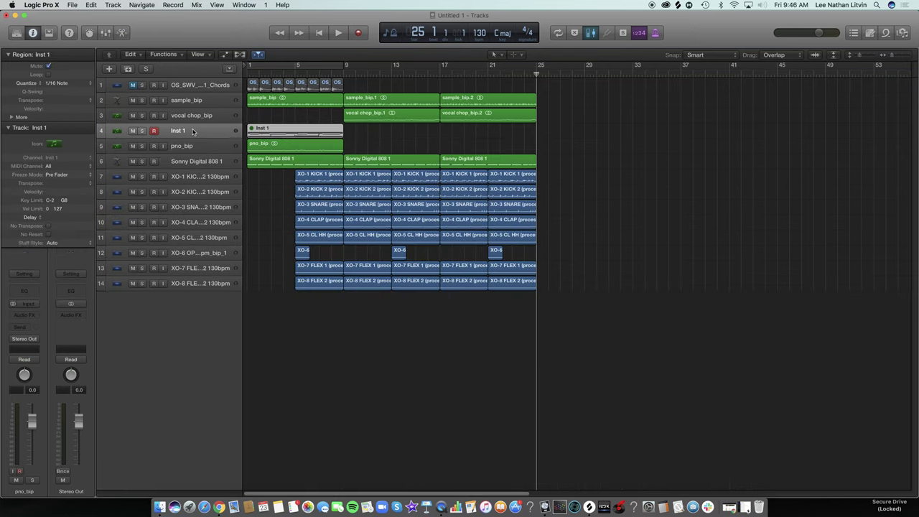
left_click(193, 131)
key("Delete")
key("Delete")
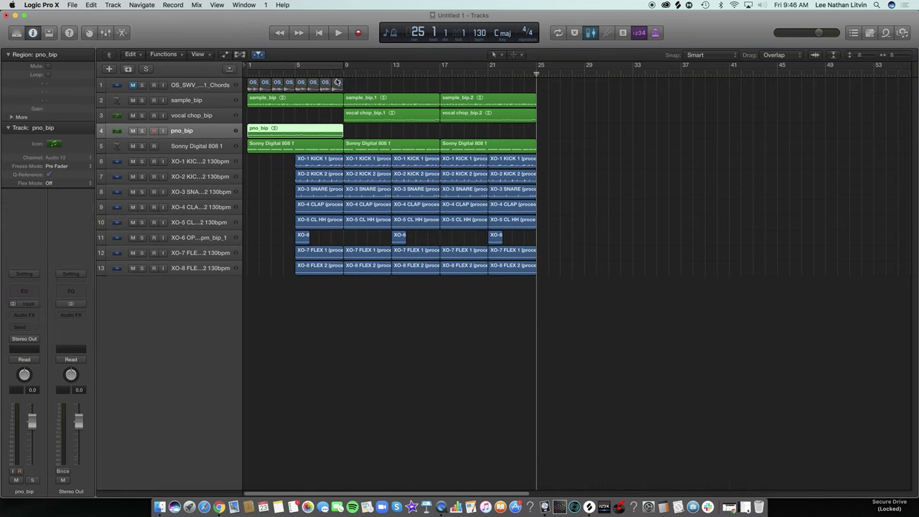
Step: Repeat the pno_bip region twice to fill bars 9 to 25 and return to the start
key("super+r")
key("super+r")
key("Return")
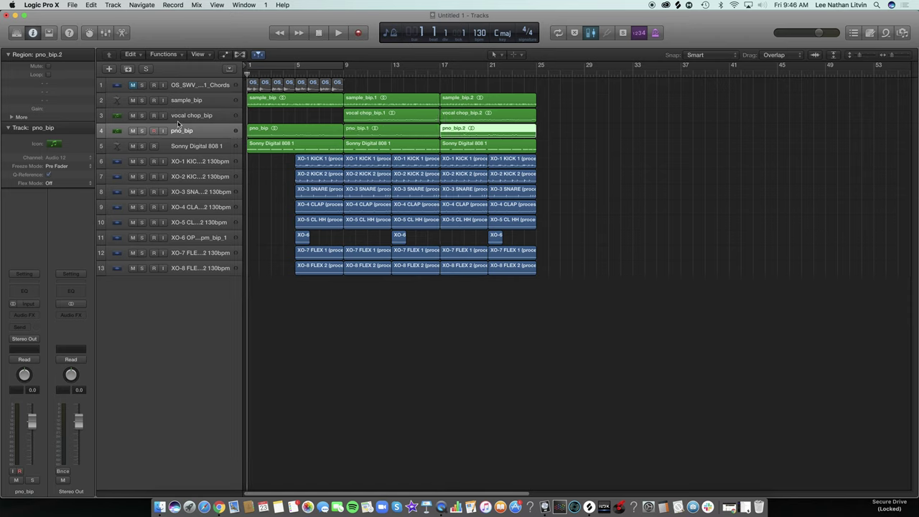
Step: Audition the intro with pno_bip muted, split its first region at bar 5, delete the first half and unmute the track
left_click(133, 131)
key("space")
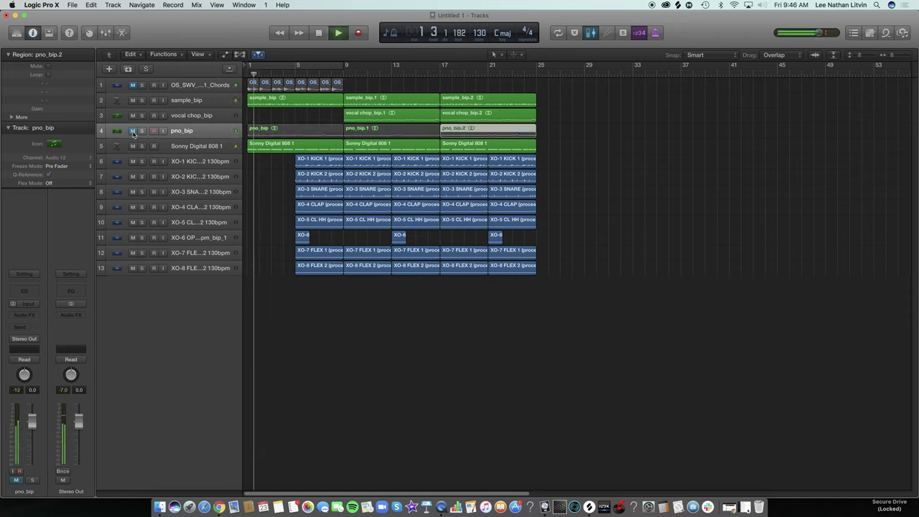
key("space")
left_click(296, 73)
left_click(277, 134)
key("super+t")
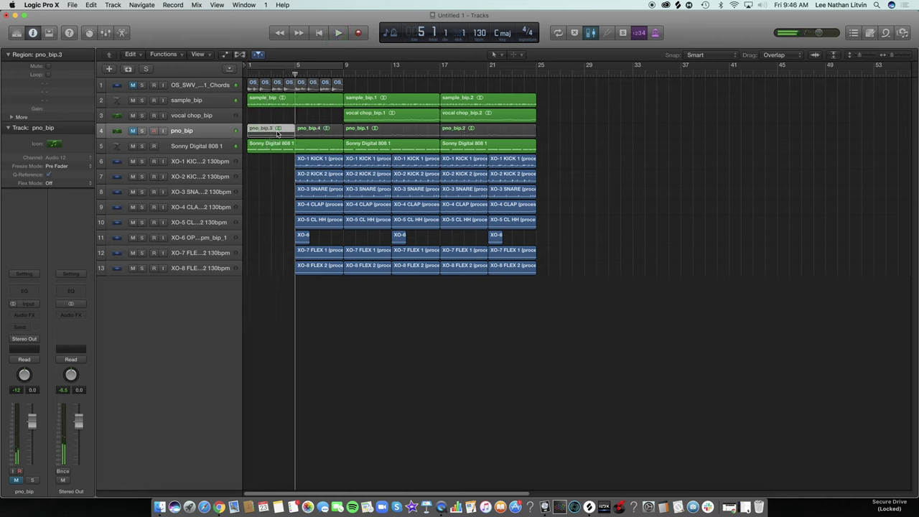
left_click(132, 131)
key("Return")
key("space")
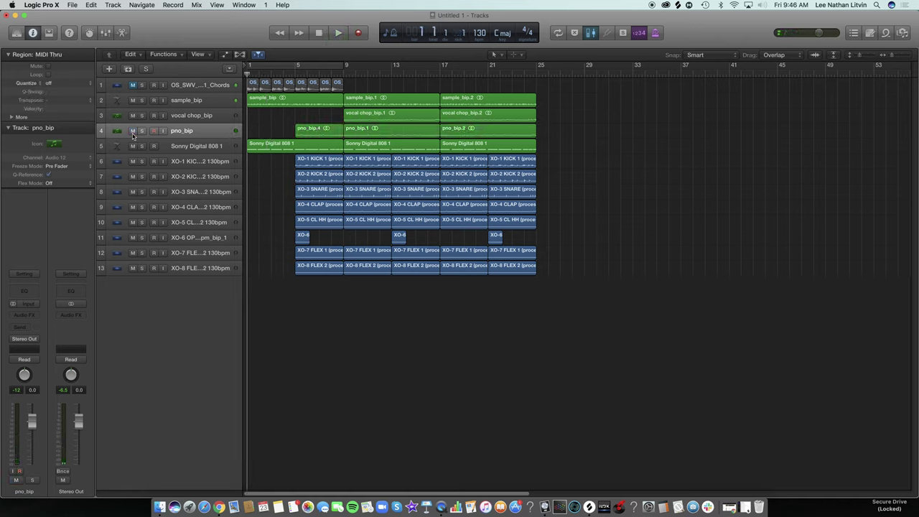
Step: Delete the clap, closed hat, open hat and flex drum regions at bar 5 and copy the XO-6 region to bar 9
left_click_drag(297, 236, 294, 208)
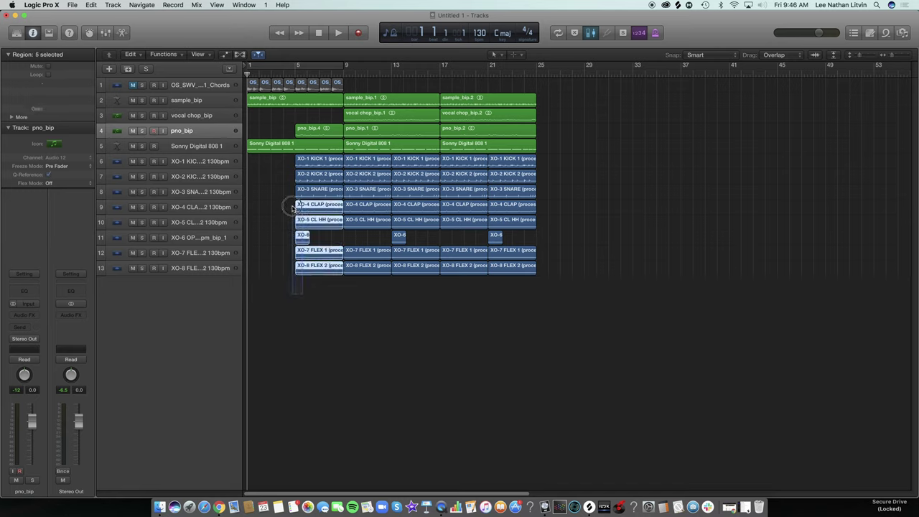
key("Delete")
key("space")
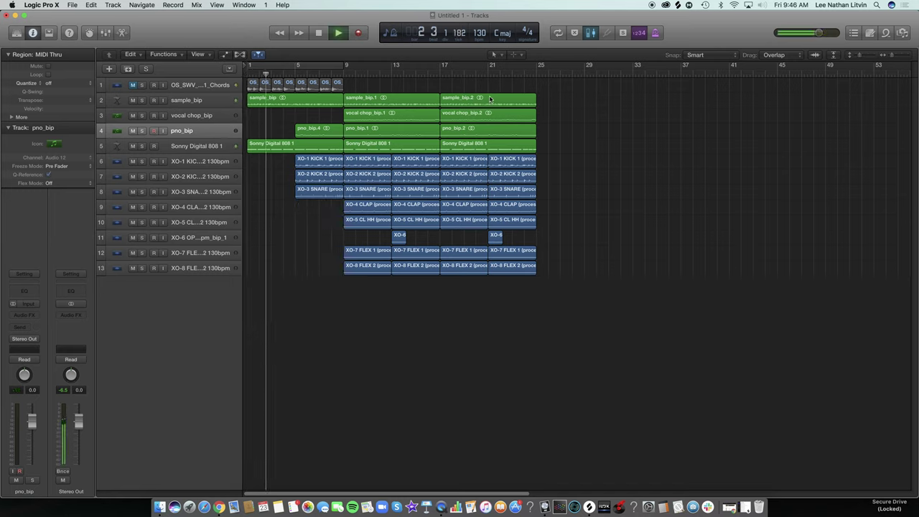
left_click_drag(399, 235, 347, 241)
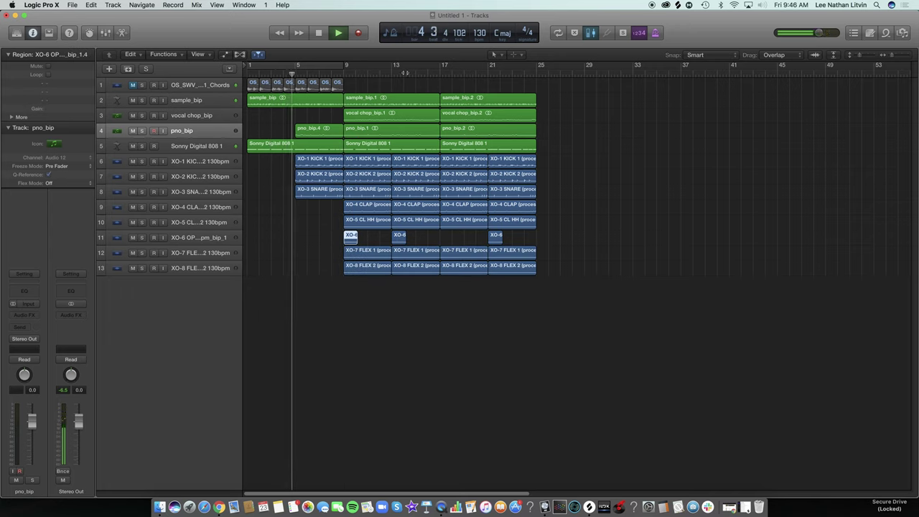
Step: Set the cycle range to bars 9 to 17, copy the XO-4 CLAP region to bar 5 and play from the start
left_click_drag(347, 67, 440, 67)
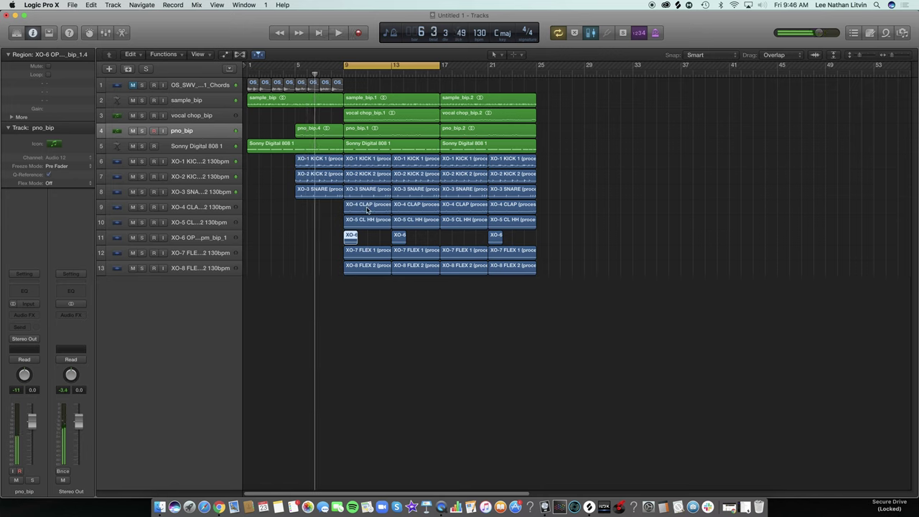
left_click_drag(315, 212, 320, 211)
key("Return")
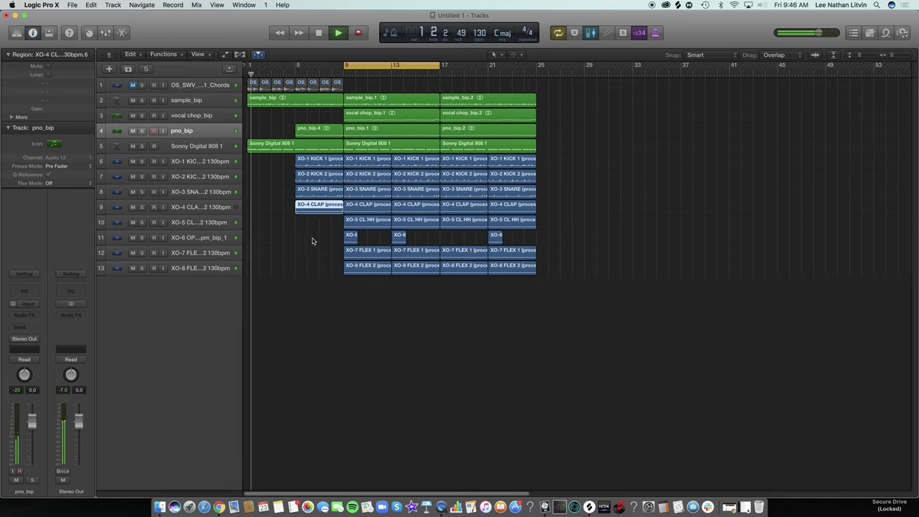
left_click(312, 241)
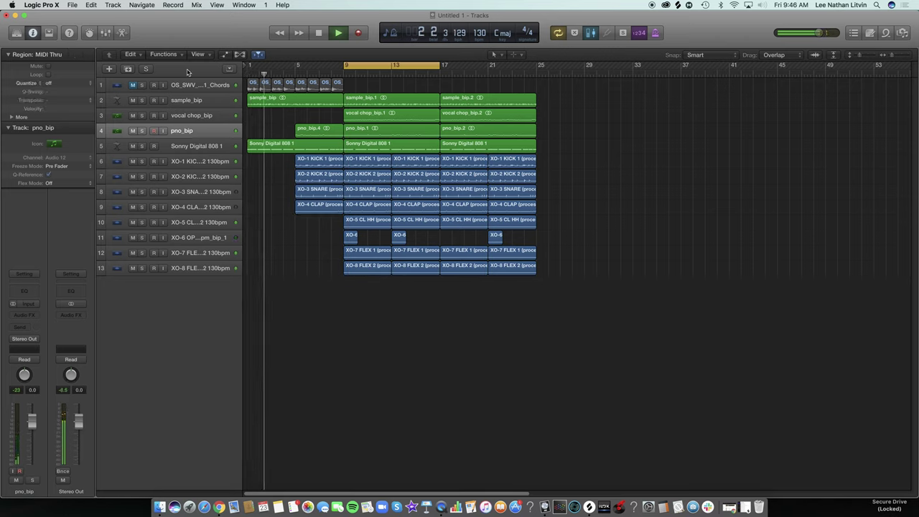
Step: Lower the pno_bip track volume to -7.0 dB during playback and stop
left_click(187, 100)
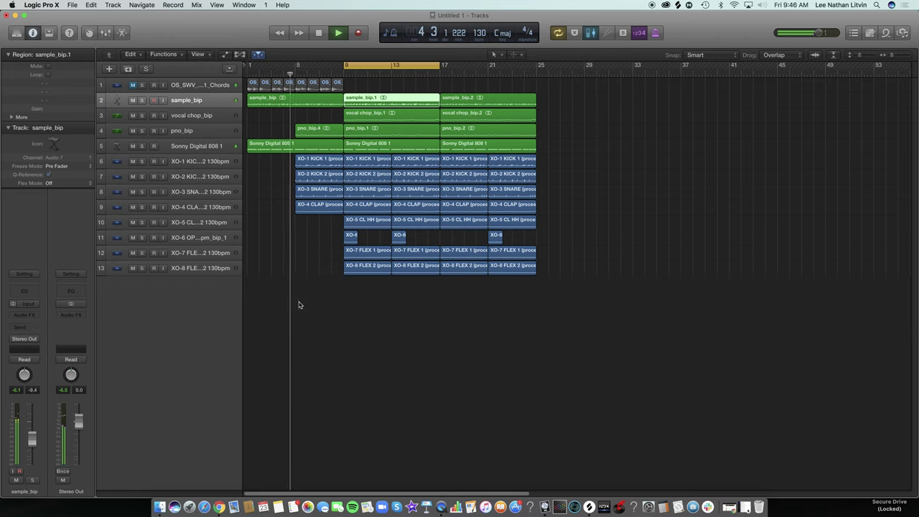
key("Down")
key("Down")
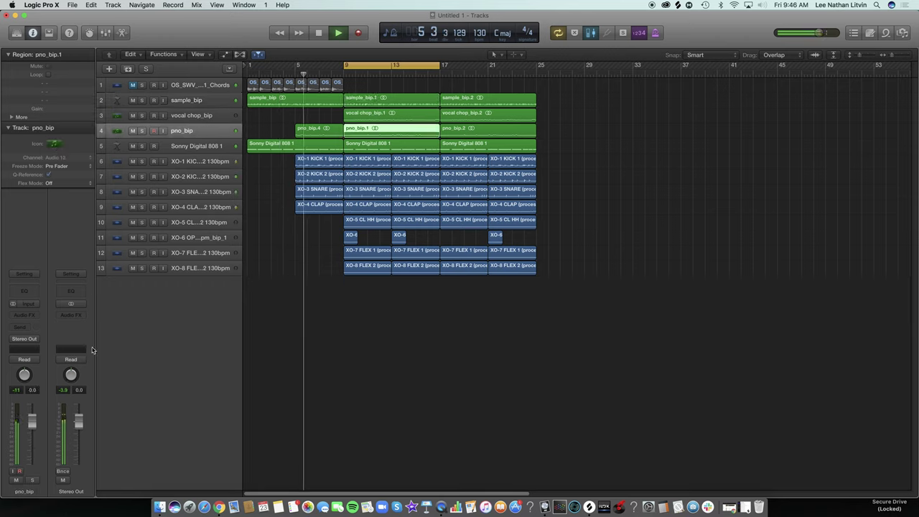
left_click_drag(31, 422, 32, 440)
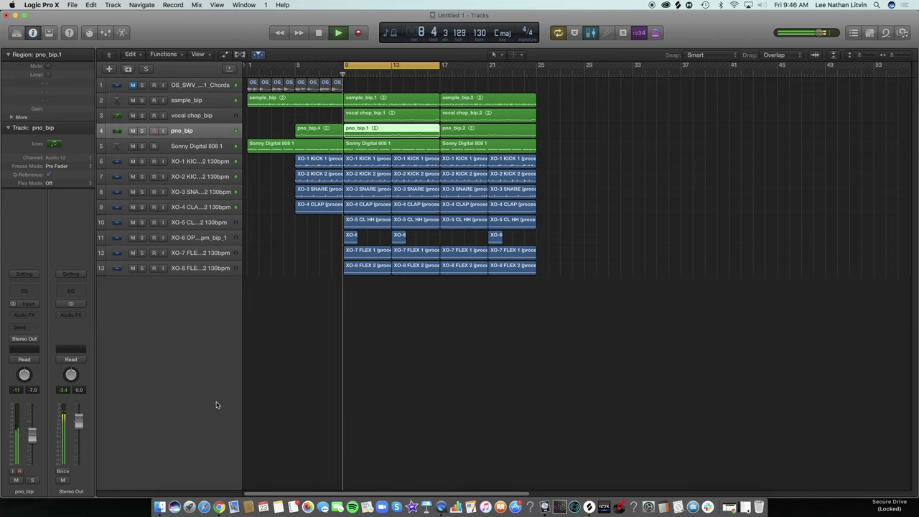
key("space")
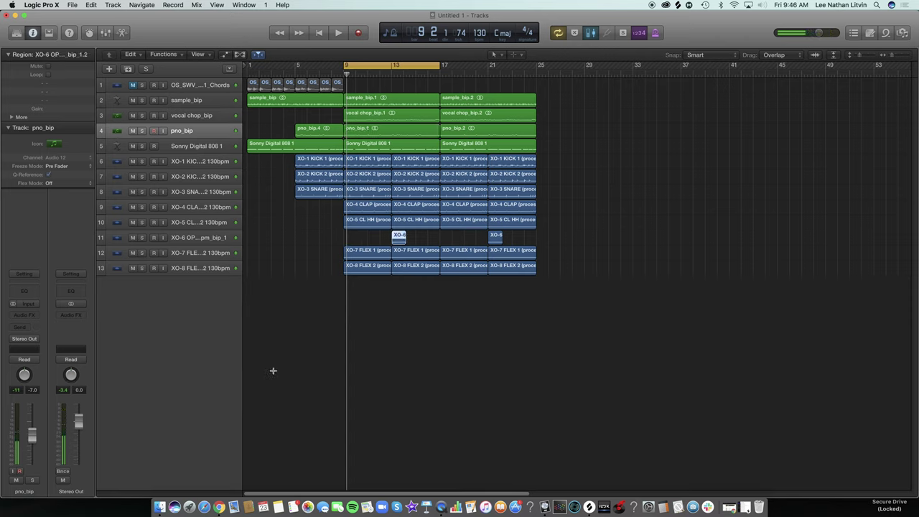
Step: Undo the drum and piano arrangement edits and the piano bounce to restore the Inst 1 MIDI track
key("super+z")
key("super+z")
key("super+z")
key("super+z")
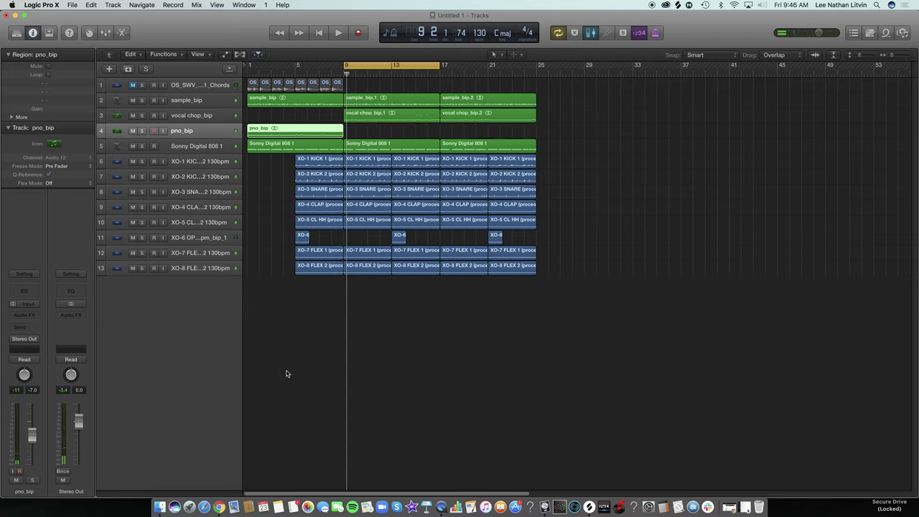
key("super+z")
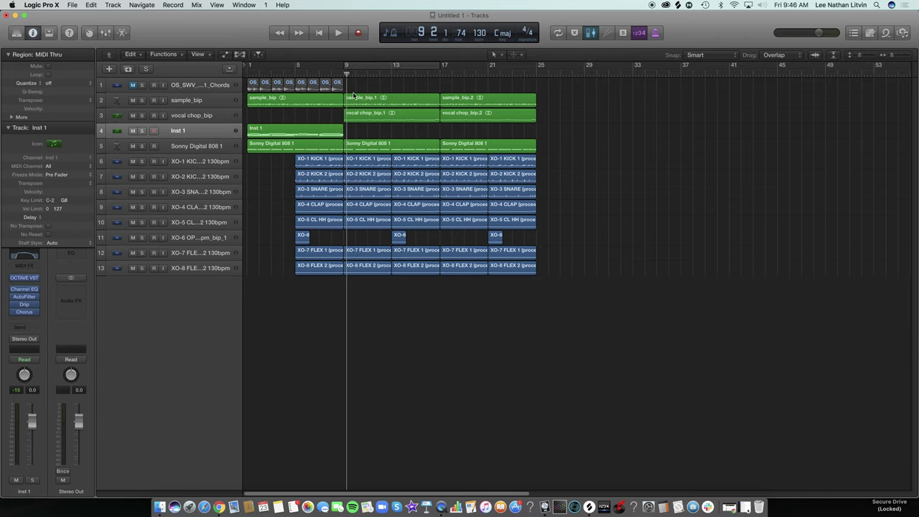
Step: Open the Inst 1 region in the Piano Roll, play it from the start and show all eight bars
left_click(319, 73)
left_click(192, 135)
key("g")
key("Return")
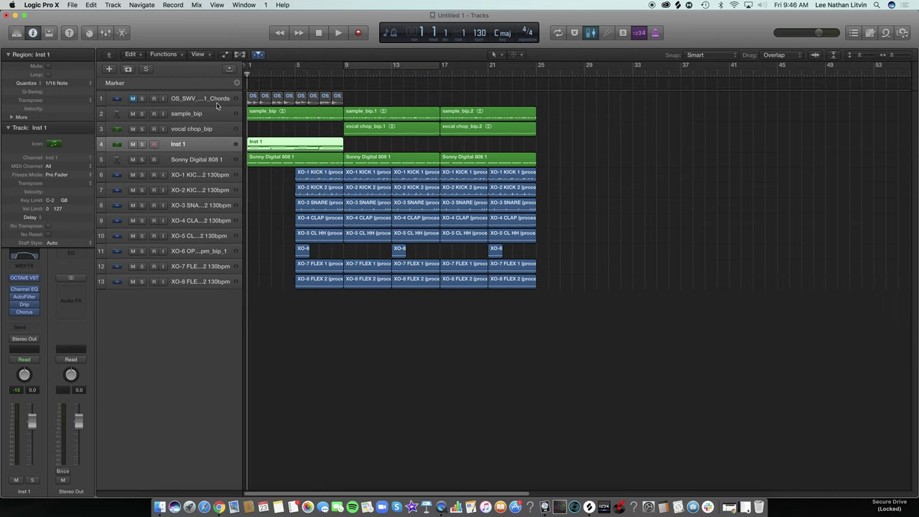
left_click(230, 69)
key("e")
key("space")
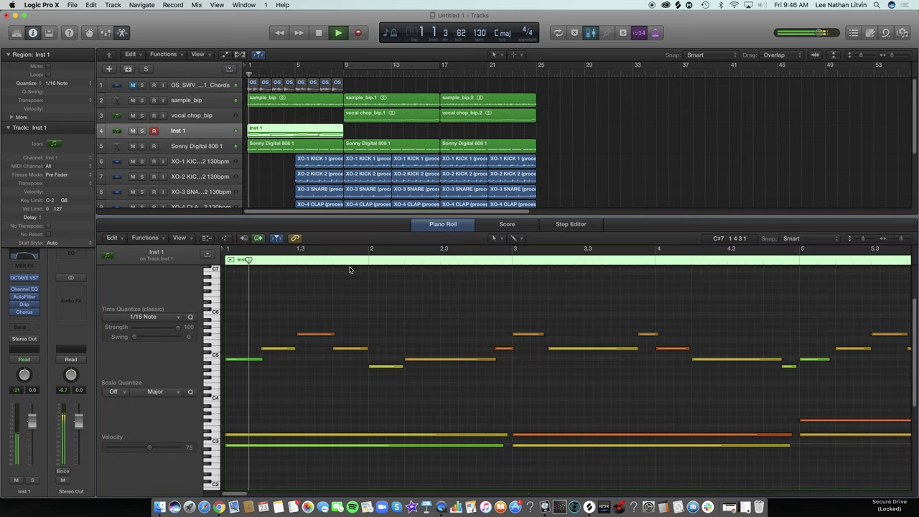
left_click(900, 241)
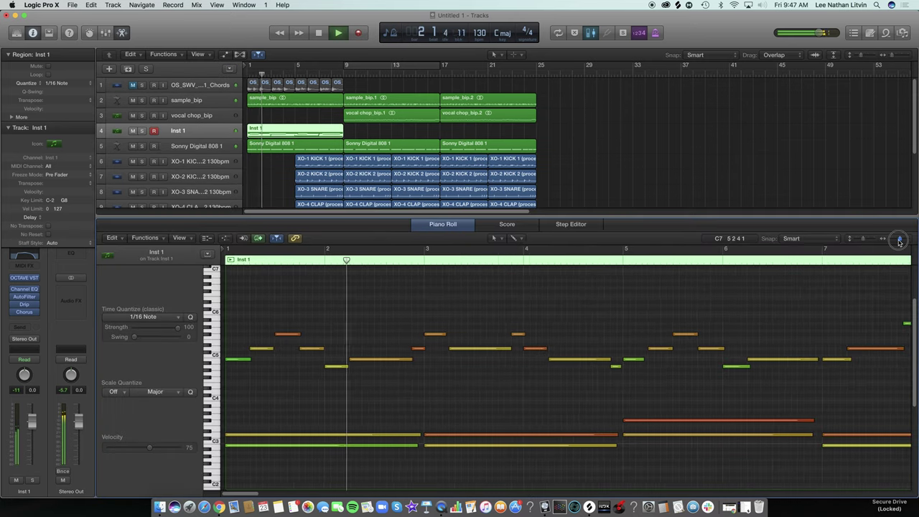
left_click(899, 241)
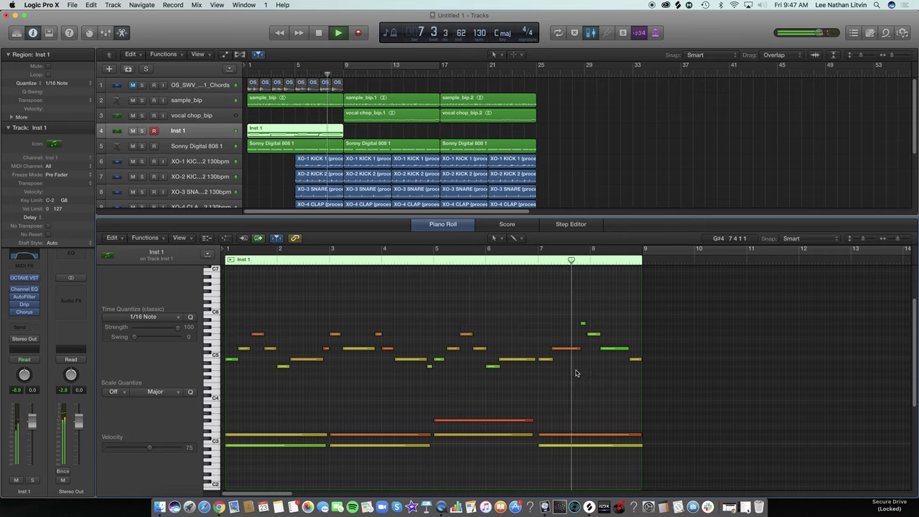
Step: Stop playback, move the highest melody note late in bar 7 slightly later and replay from bar 7
key("space")
key("n")
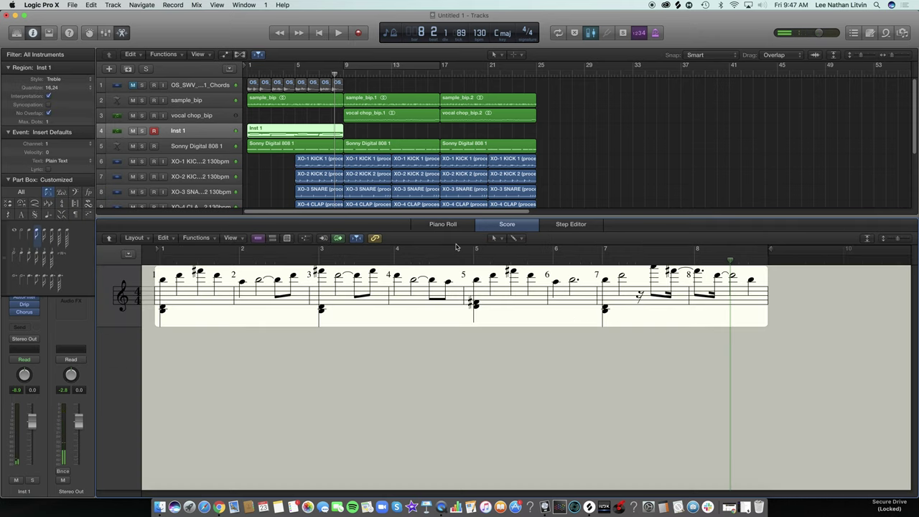
left_click(439, 226)
left_click_drag(584, 327, 587, 327)
left_click(553, 260)
key("space")
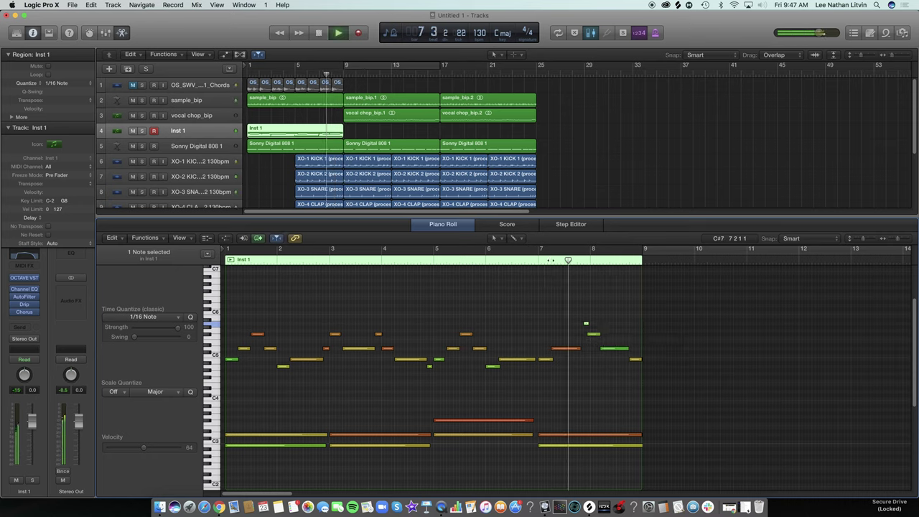
Step: Trim the start of the melody note crossing into bar 8 so it begins on bar 8, and replay from bar 7
key("space")
left_click_drag(588, 333, 595, 333)
left_click(542, 261)
key("space")
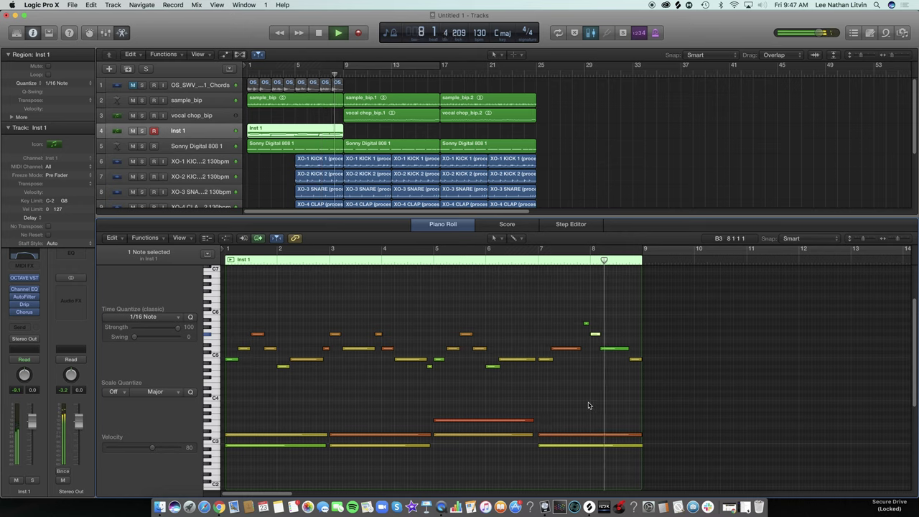
Step: Turn on cycle mode and bounce the edited Inst 1 region in place to a new track with the name pno_bip
key("c")
right_click(312, 128)
left_click(338, 139)
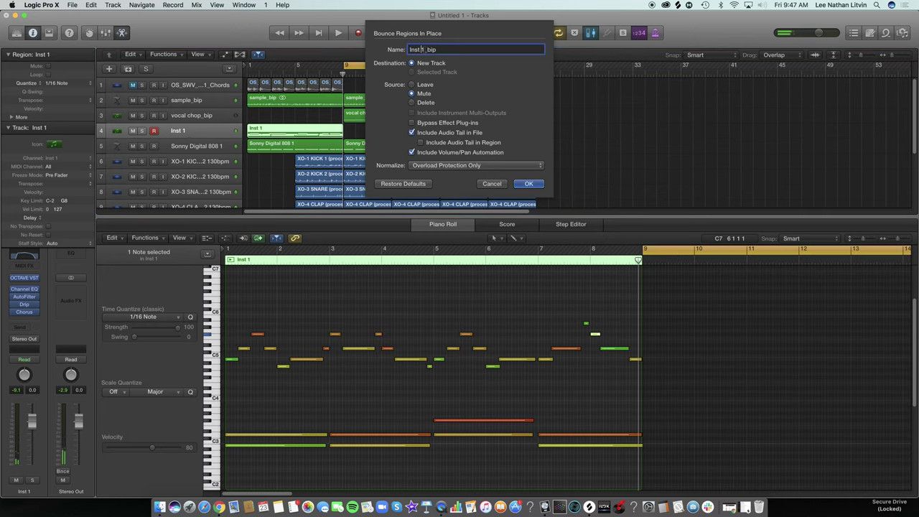
type("pno")
key("Return")
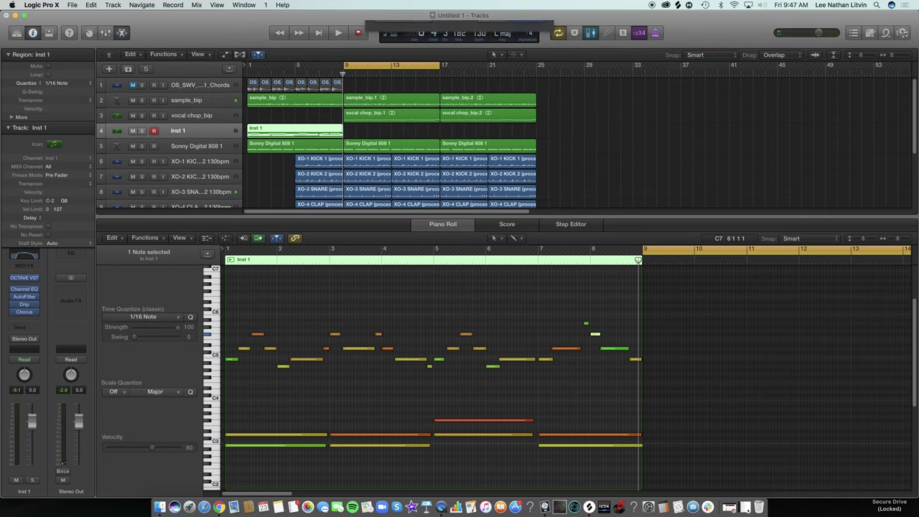
Step: Close the editor and delete the original Inst 1 track, confirming the removal of its region
left_click(122, 34)
key("super+BackSpace")
key("Return")
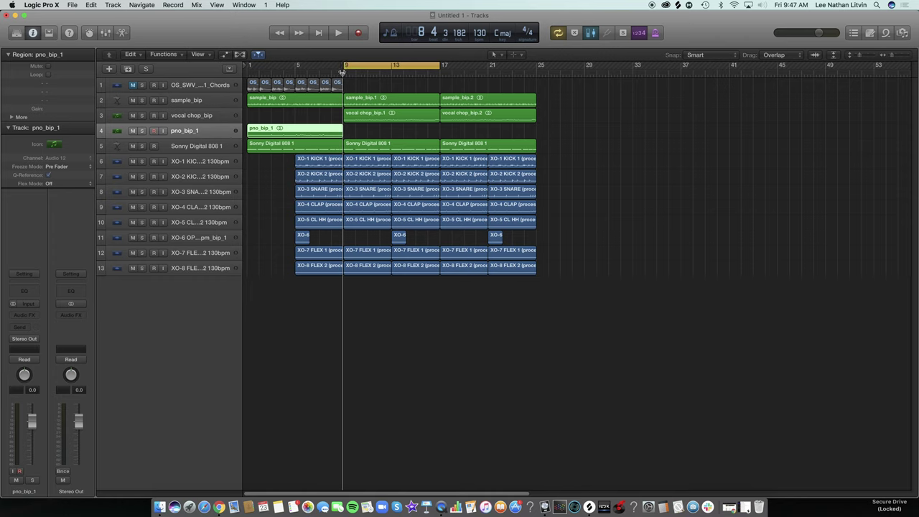
Step: Turn off cycle mode and paste copies of the piano region at bars 9 and 17 on the pno_bip_1 track
left_click(343, 72)
key("super+v")
key("super+v")
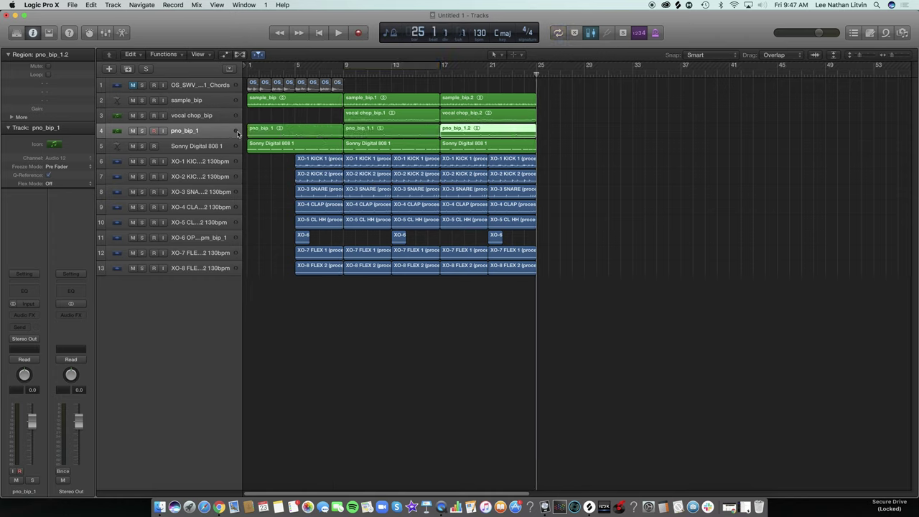
Step: Move both vocal chop regions from bar 9 out to bar 49, placing them on the vocal chop_bip track
left_click_drag(342, 117, 533, 113)
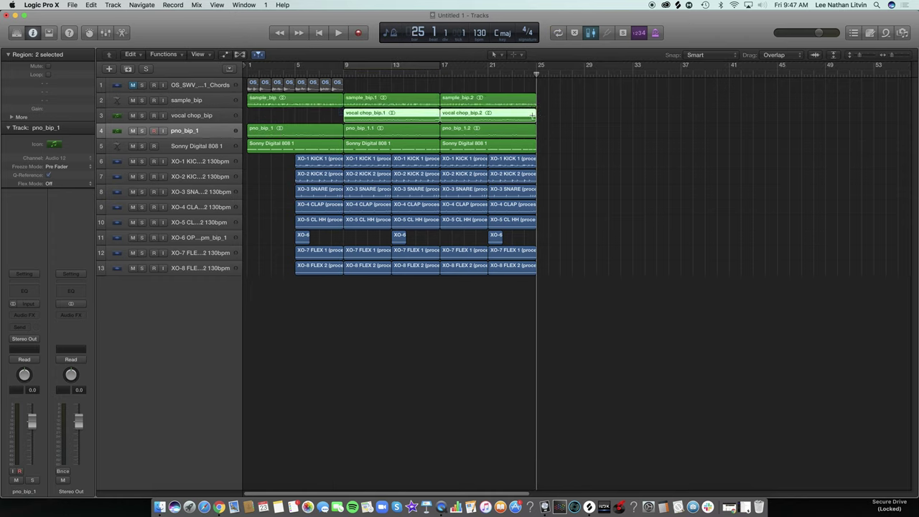
key("BackSpace")
left_click(831, 70)
key("super+v")
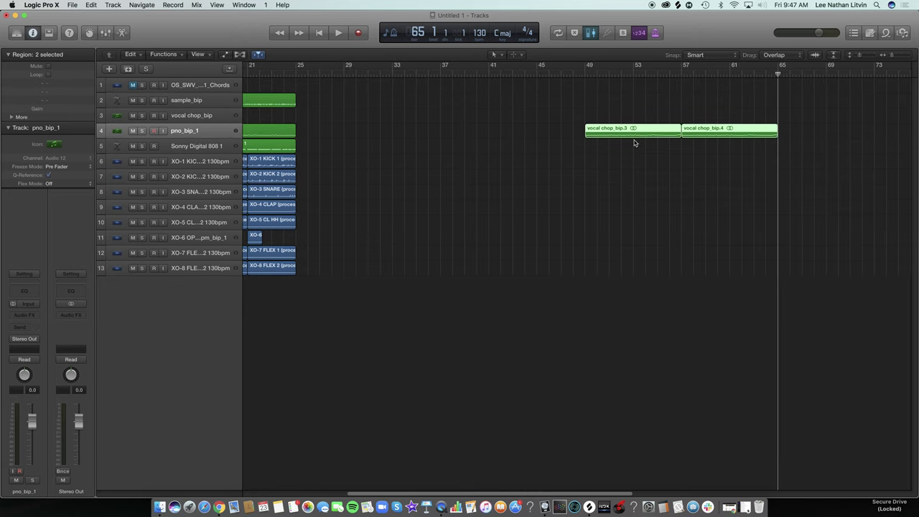
key("Return")
left_click_drag(838, 119, 841, 113)
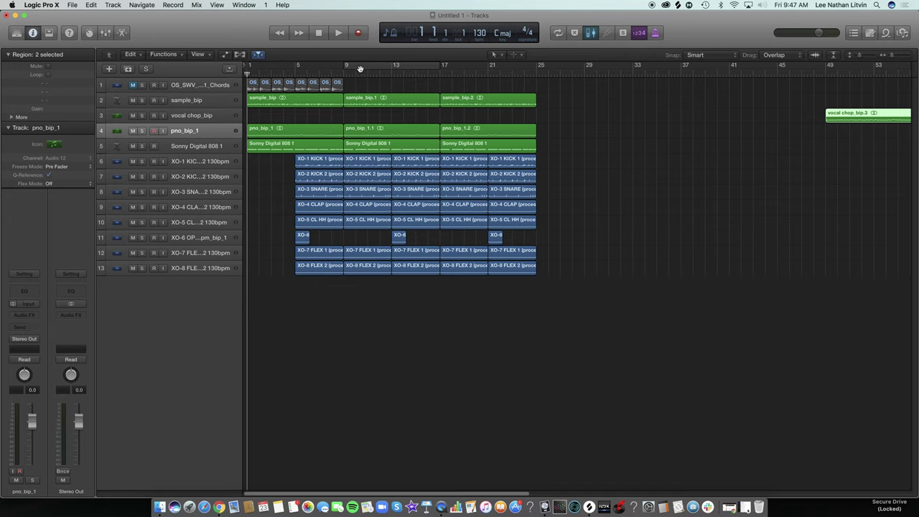
Step: Play from the start and delete the XO-5, XO-6, XO-7 and XO-8 regions at bar 5
key("space")
left_click_drag(328, 295, 308, 221)
key("Delete")
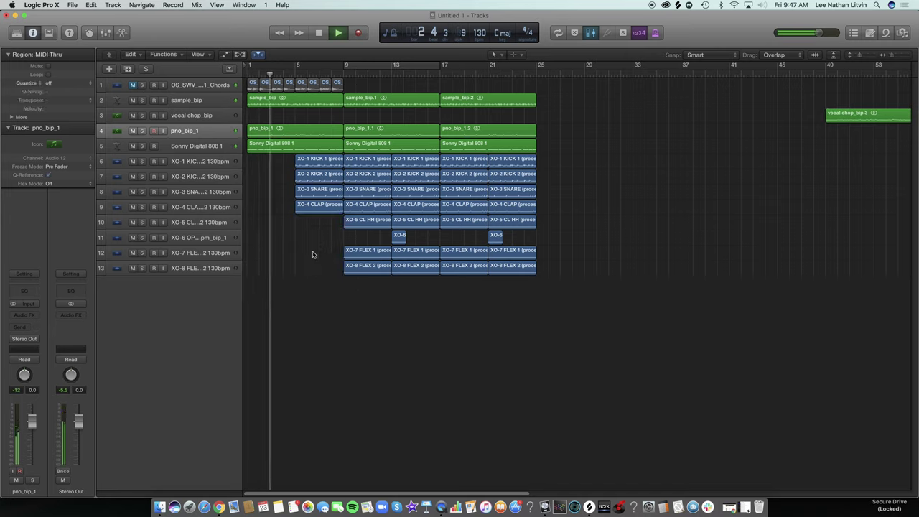
Step: Save the project to the Desktop as Dark Trap Beat Dm 130bpm
key("super+s")
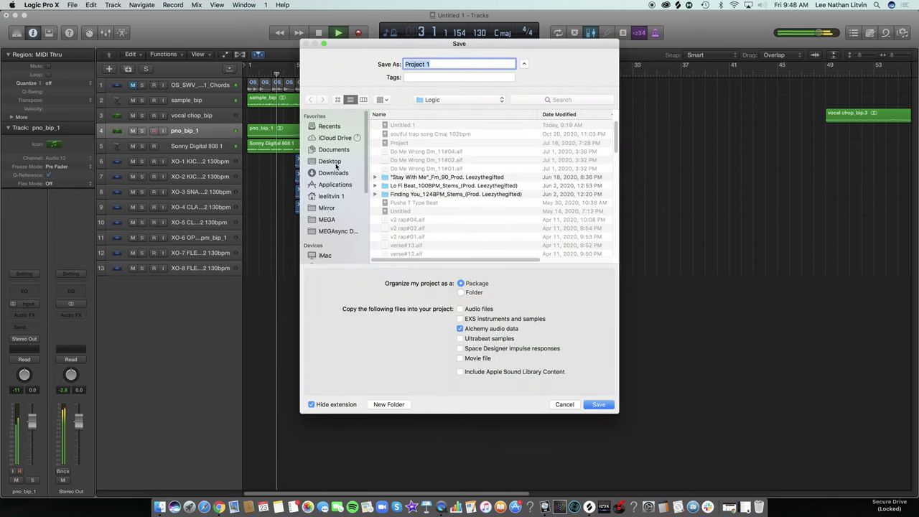
left_click(331, 162)
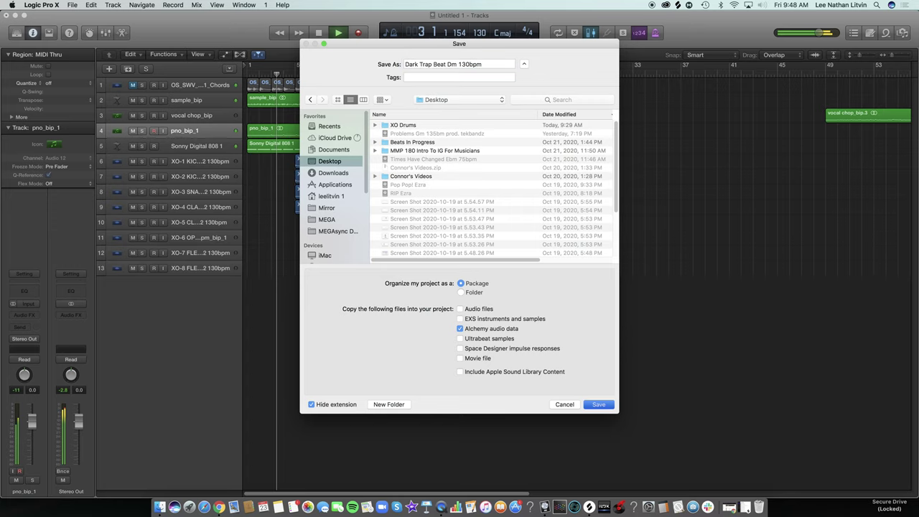
key("Return")
key("Return")
Step: During playback, lower the pno_bip_1 track to about -10.4 dB and the sample_bip track to about -10.2 dB
key("space")
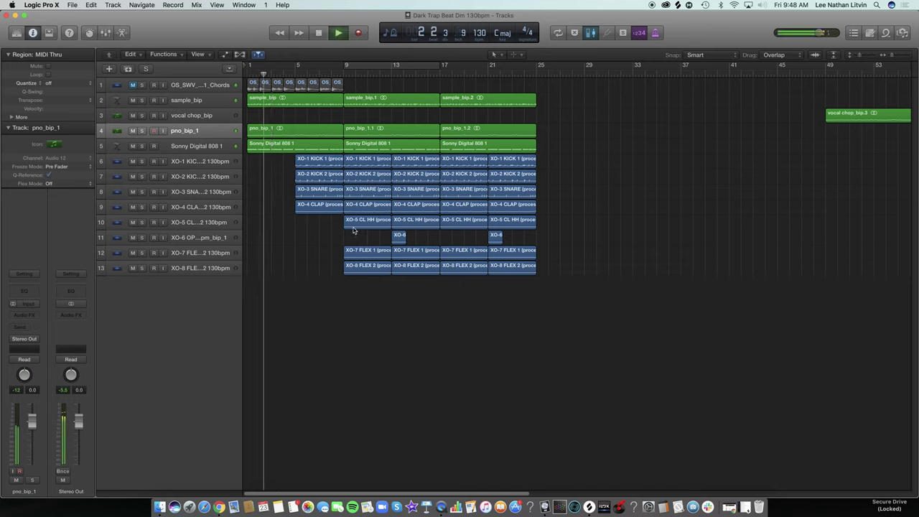
left_click(184, 130)
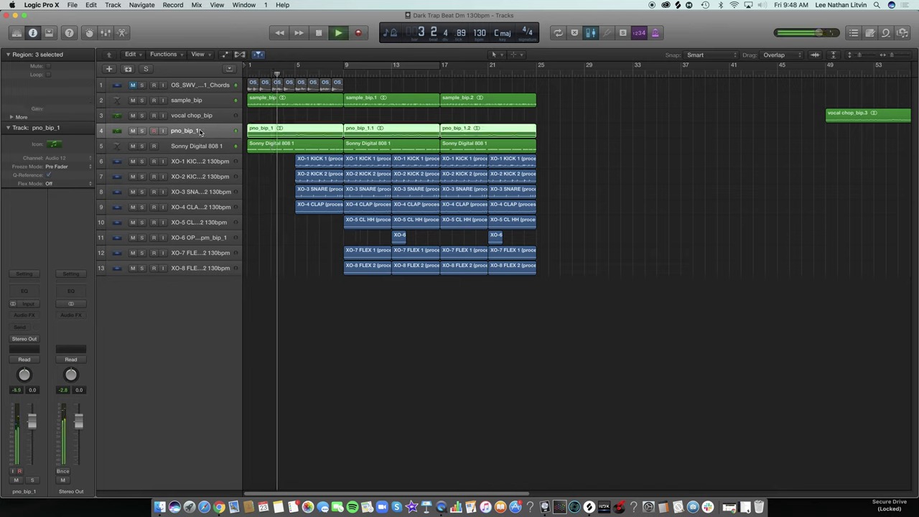
mouse_move(31, 422)
left_mouse_down()
mouse_move(31, 449)
mouse_move(32, 439)
left_mouse_up()
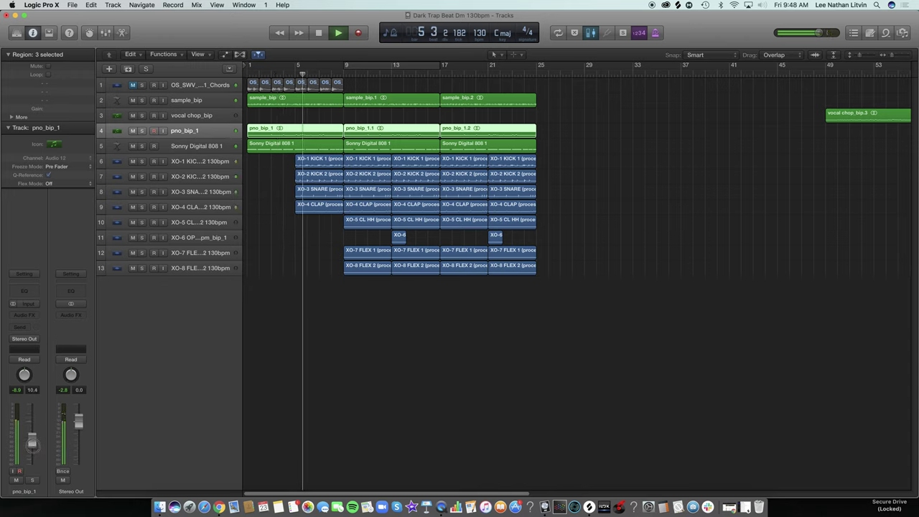
left_click(170, 103)
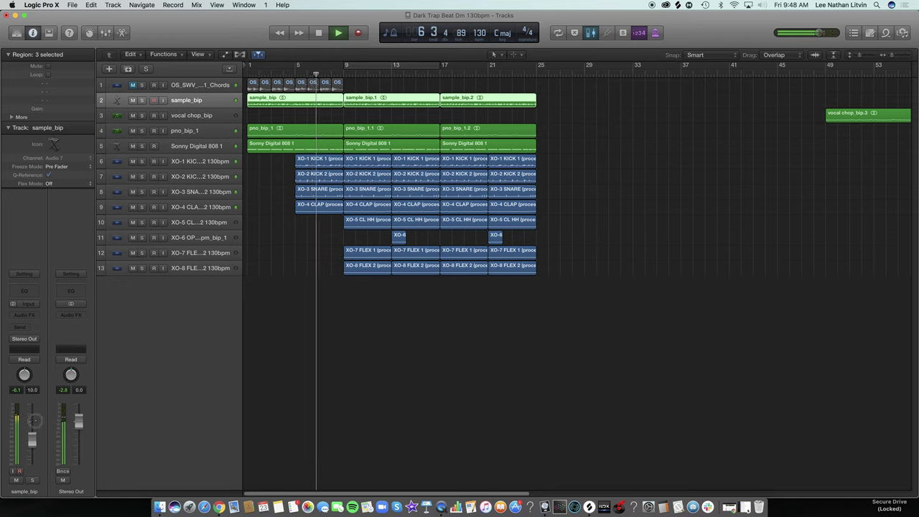
left_click(294, 321)
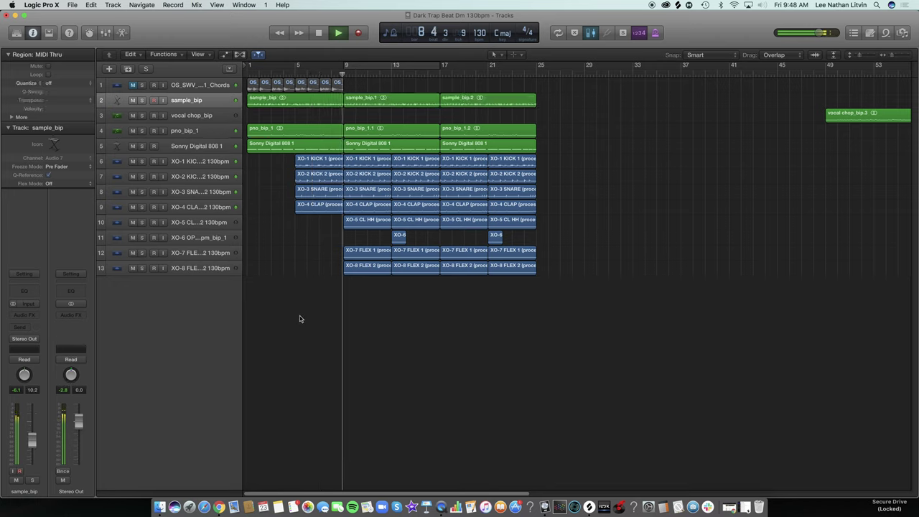
Step: Delete the XO-6 open hat region at bar 13 and move the one at bar 21 to bar 25
left_click(398, 235)
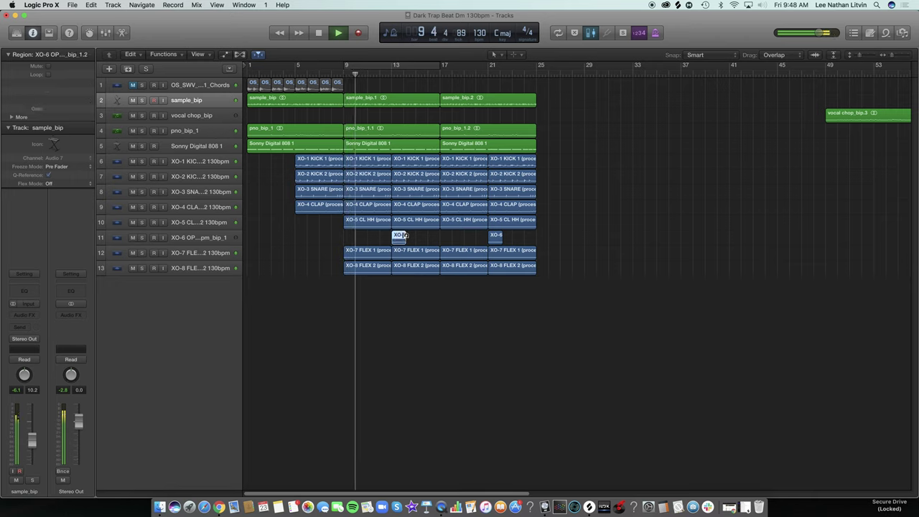
key("Delete")
left_click(496, 236)
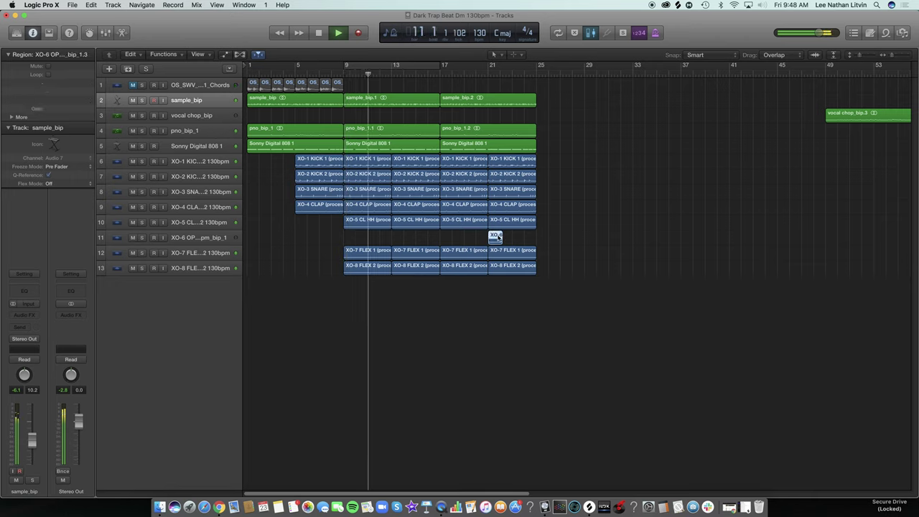
key("Delete")
key("super+z")
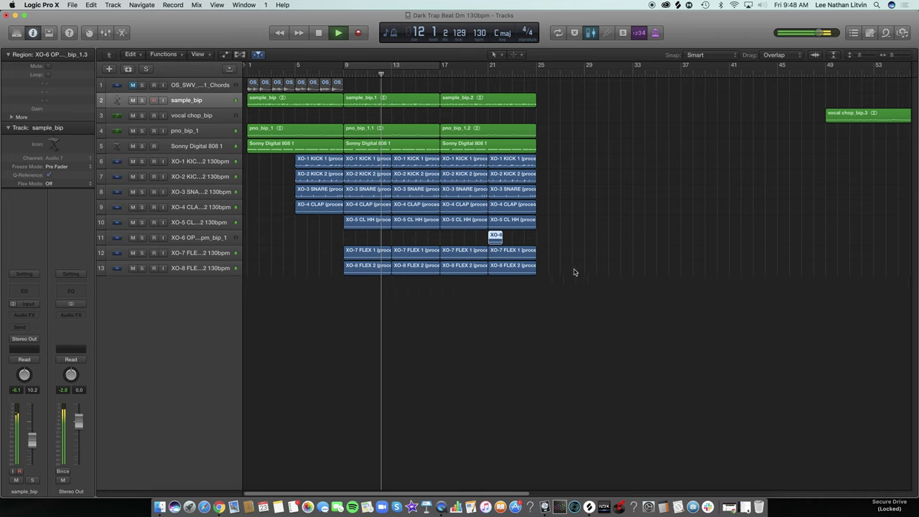
left_click_drag(496, 235, 545, 237)
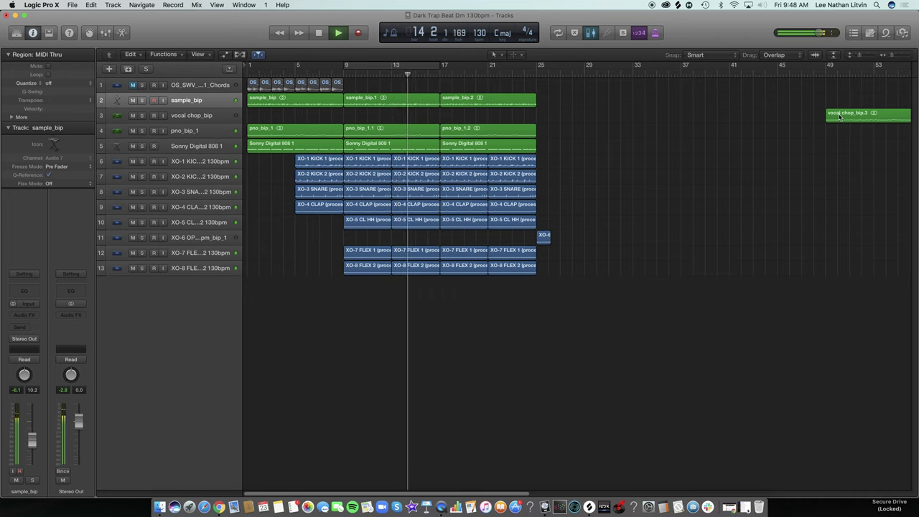
Step: Move vocal chop_bip.3 to bar 25 and copy the sample, piano and 808 regions from bar 17 to bar 25
left_click_drag(834, 115, 568, 115)
left_click_drag(478, 91, 474, 148)
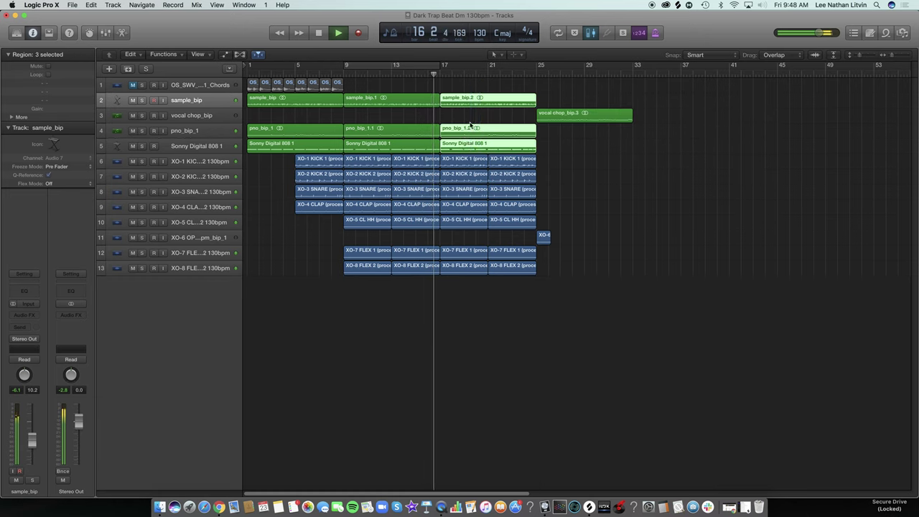
key("space")
left_click_drag(466, 89, 471, 144)
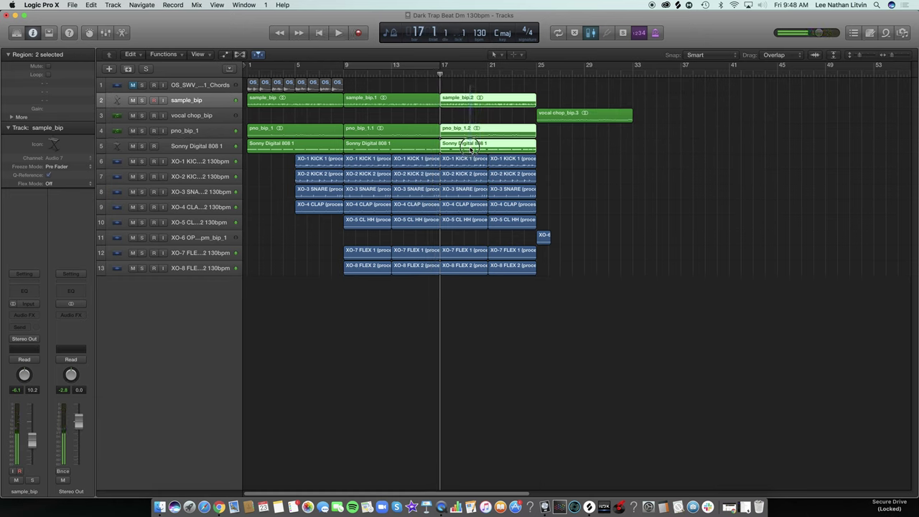
left_click_drag(463, 96, 562, 120)
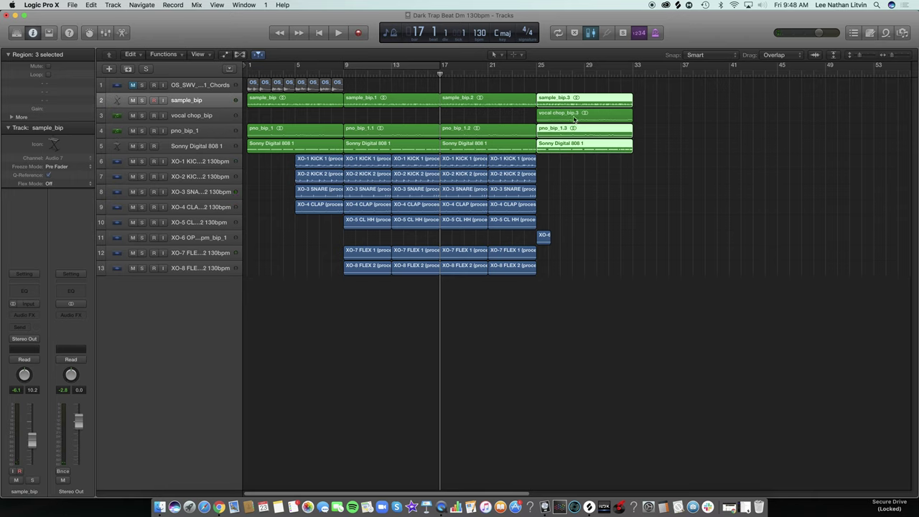
left_click(595, 116)
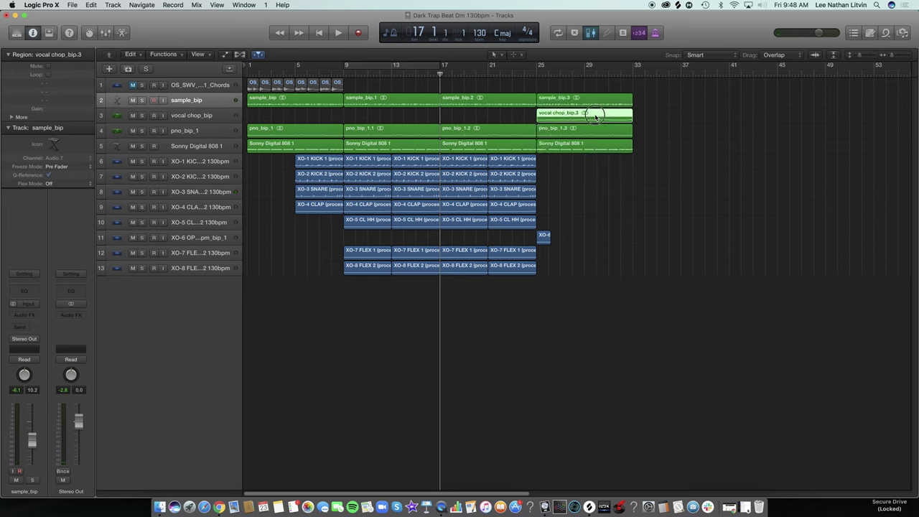
Step: Delete the XO-5 hi-hat and XO-7 and XO-8 flex regions between bars 17 and 25, checking with playback
left_click_drag(475, 277, 470, 237)
key("Delete")
key("space")
left_click(469, 227)
key("Delete")
key("space")
key("space")
left_click(505, 221)
key("Delete")
left_click_drag(511, 282, 503, 242)
key("Delete")
Step: Place copies of the drum regions at bars 25 to 33 and delete the kick, snare and clap regions at bar 21
left_click_drag(431, 281, 605, 166)
left_click_drag(508, 232, 503, 185)
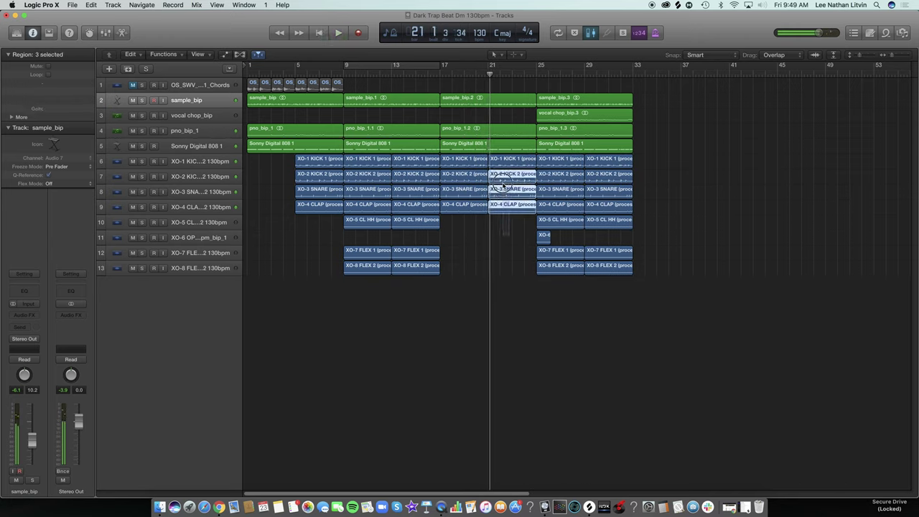
key("Delete")
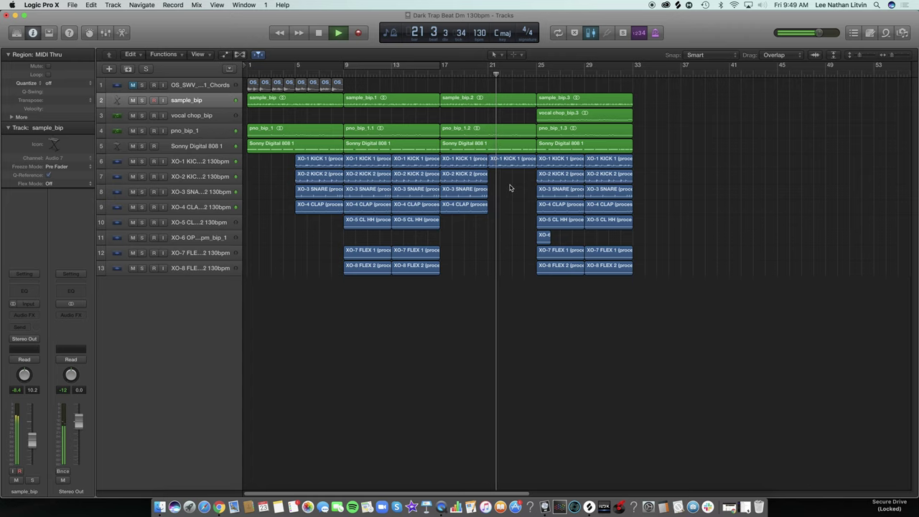
key("Delete")
key("space")
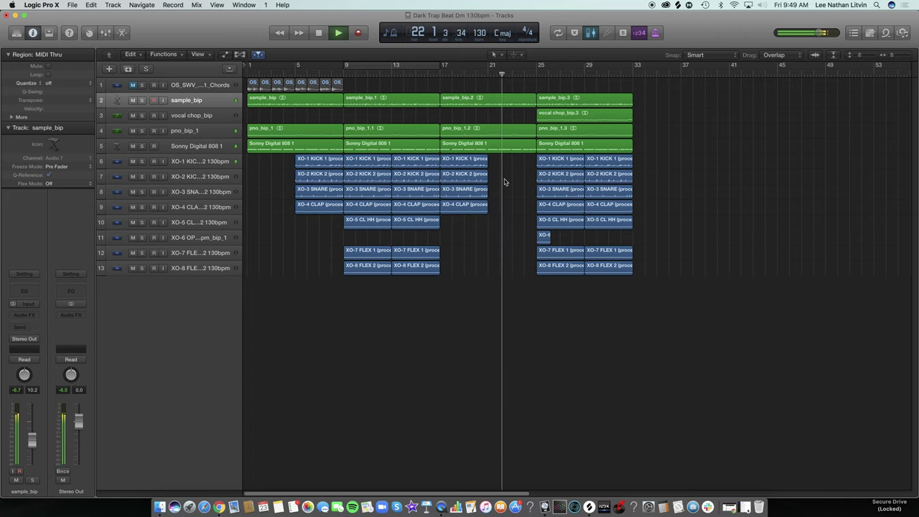
Step: Delete the leftover vocal chop_bip.4 region at bar 57
left_click_drag(494, 494, 552, 492)
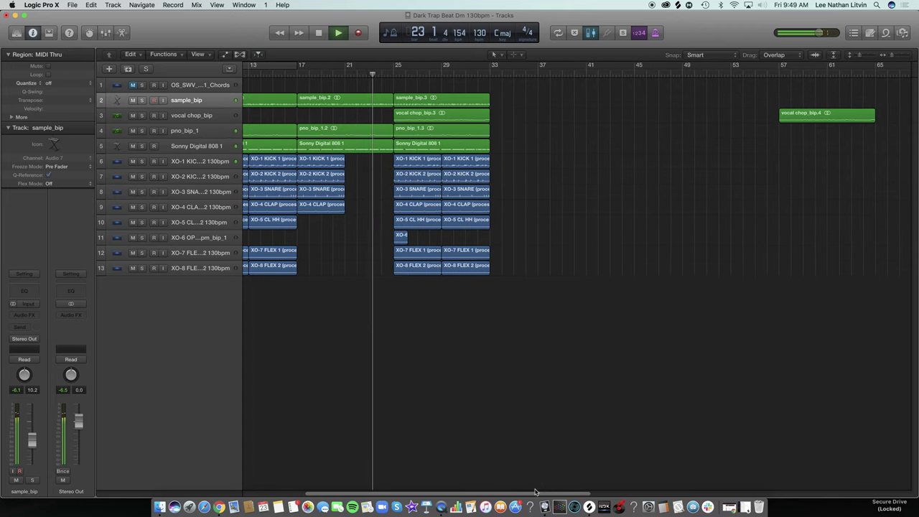
left_click(826, 113)
key("Delete")
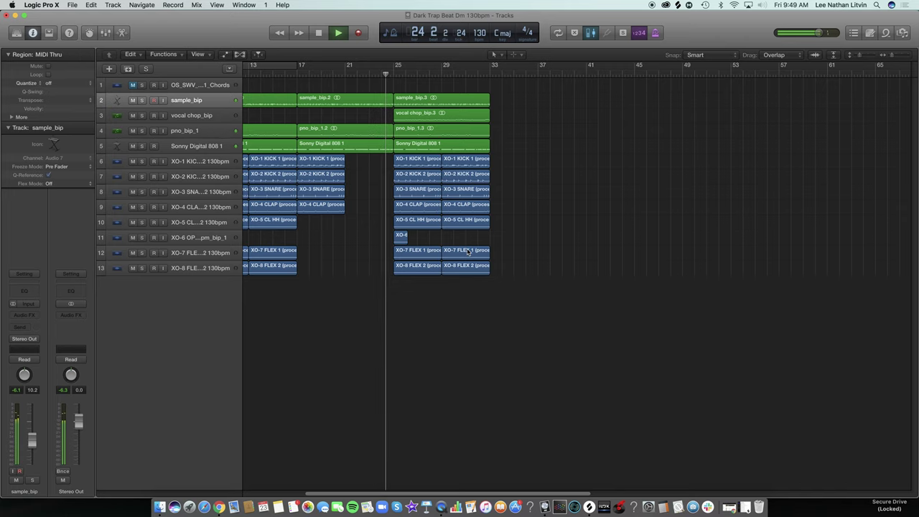
Step: Copy the XO-6 open hat region to bar 29 and duplicate all regions of bars 25 to 33 at bar 33
left_click_drag(401, 238, 447, 240)
key("space")
left_click_drag(542, 317, 411, 100)
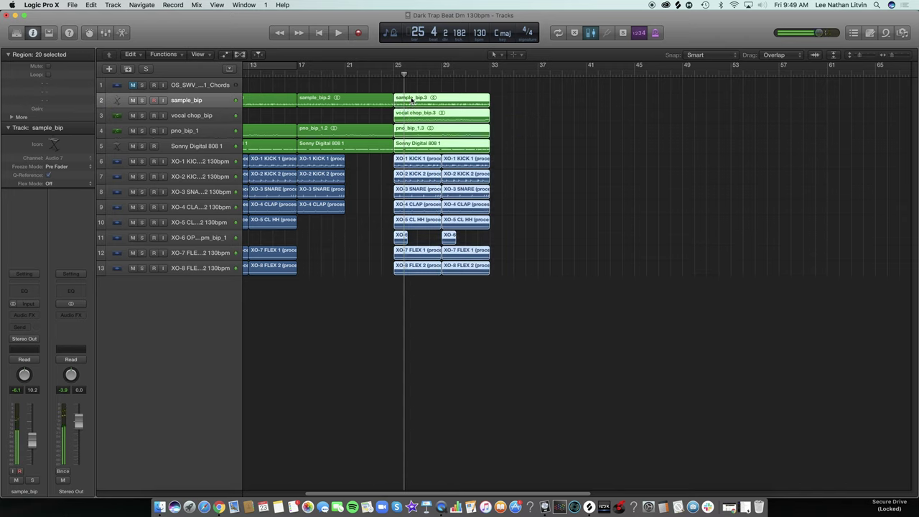
left_click_drag(492, 101, 504, 105)
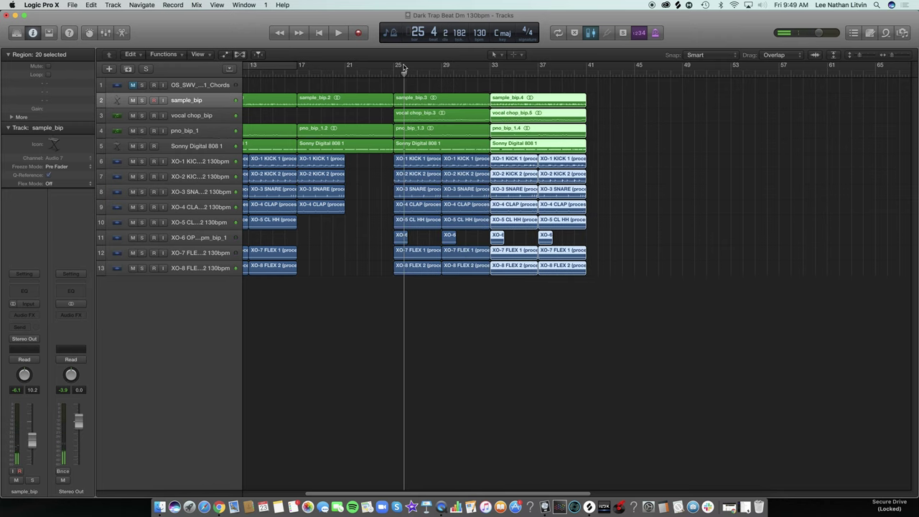
scroll(348, 242, "left", 5)
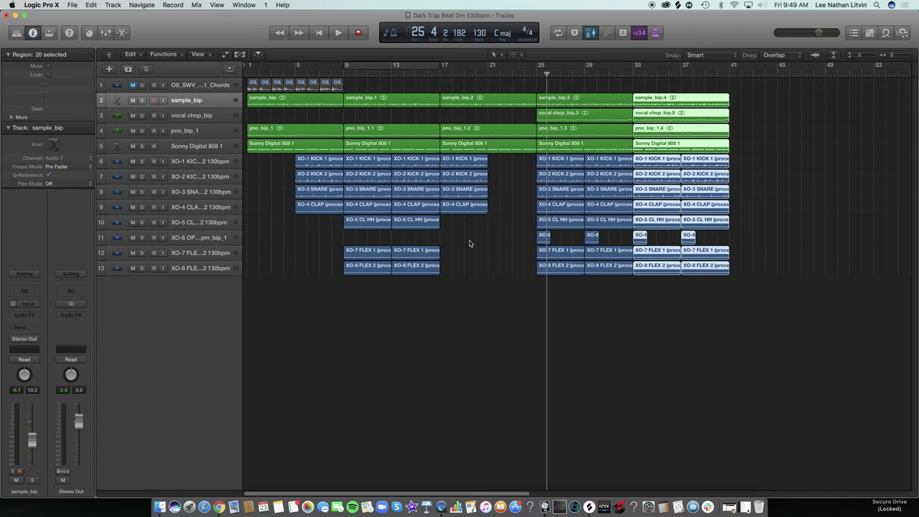
left_click(391, 100)
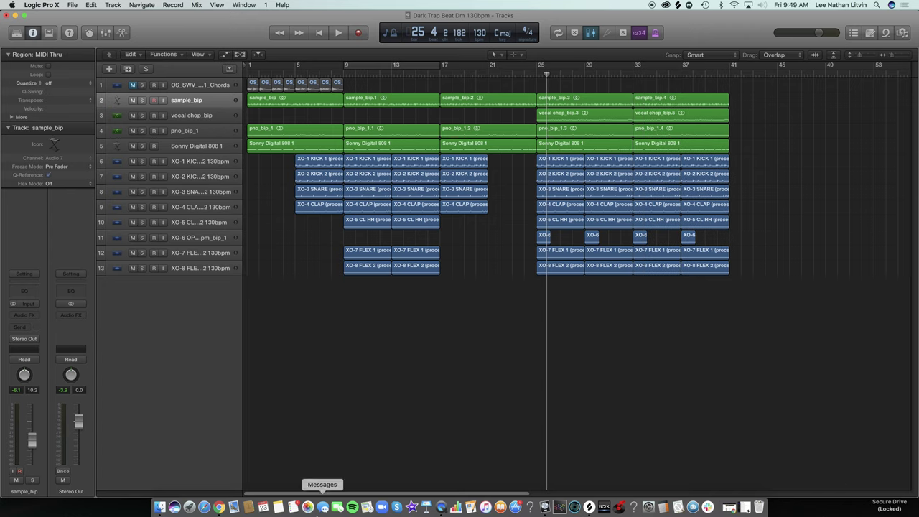
Step: Solo vocal chop_bip, cycle bars 25 to 33, lower the track to about -12.8 dB during playback, and unsolo it
left_click_drag(325, 495, 424, 488)
left_click_drag(320, 73, 304, 72)
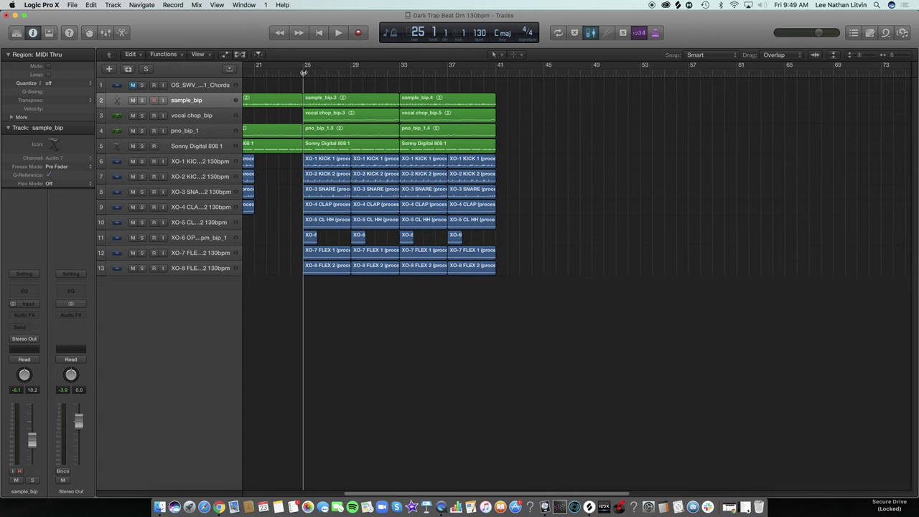
left_click(201, 120)
key("s")
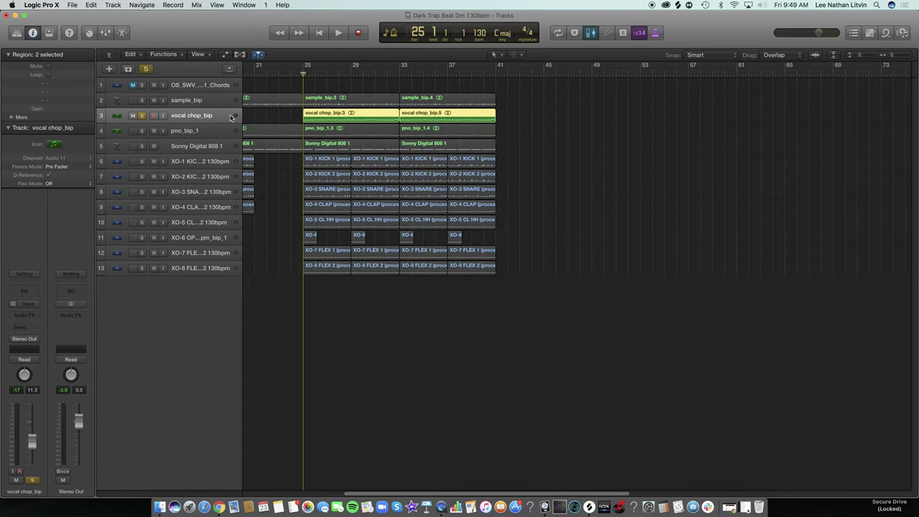
left_click_drag(317, 72, 399, 72)
key("space")
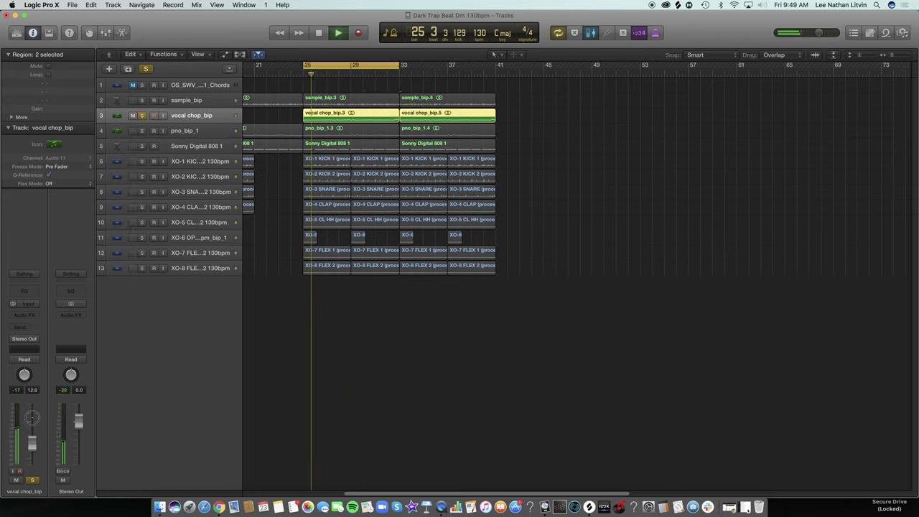
left_click(141, 115)
Step: Solo the XO-6 open hat track and set its volume to about -5.3 dB while playing the cycle
left_click(200, 237)
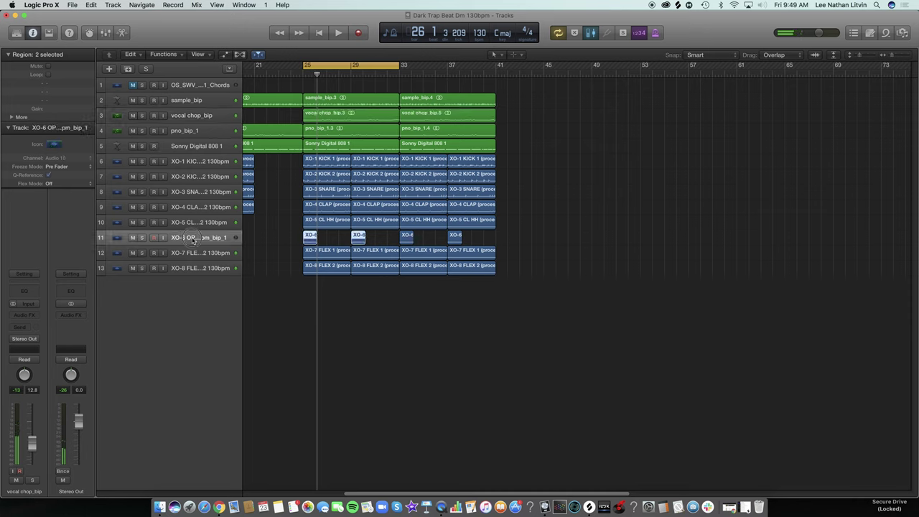
key("s")
key("space")
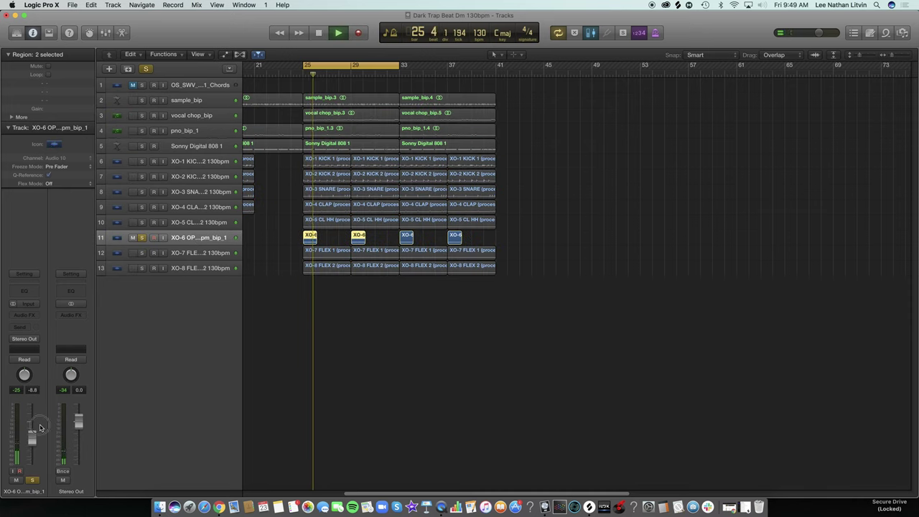
key("space")
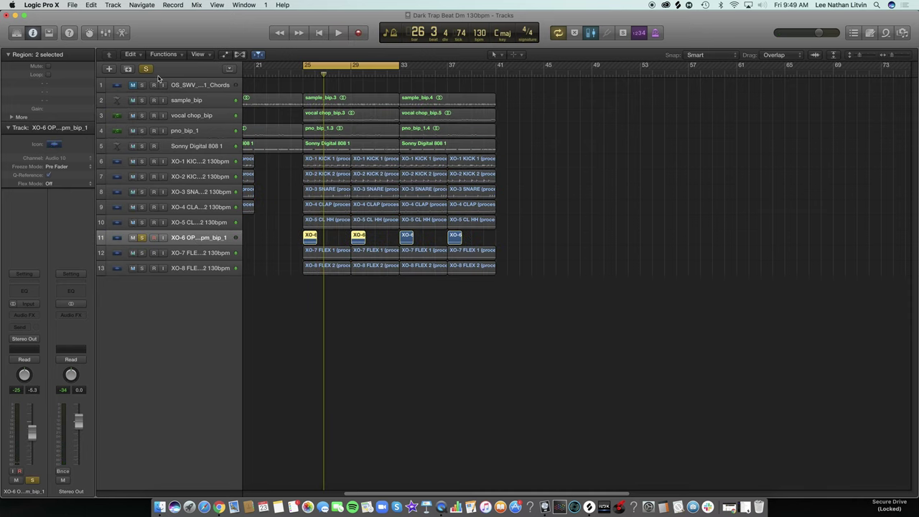
Step: Unsolo the XO-6 open hat track, turn off the cycle, and play the arrangement from around bar 22
key("s")
key("c")
key("space")
key("space")
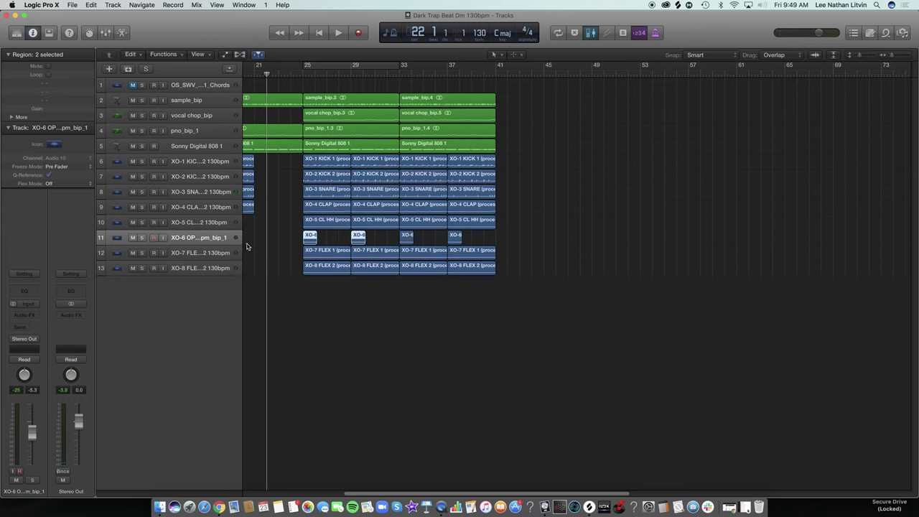
key("space")
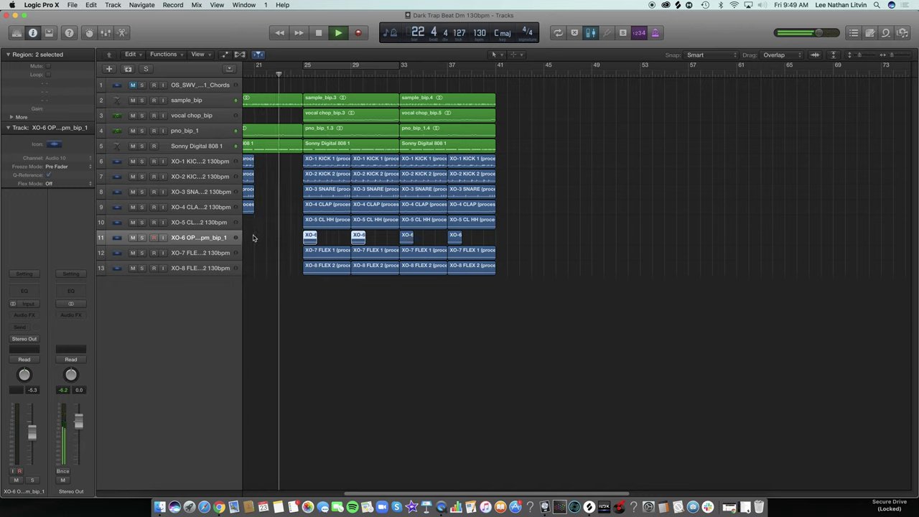
left_click(341, 333)
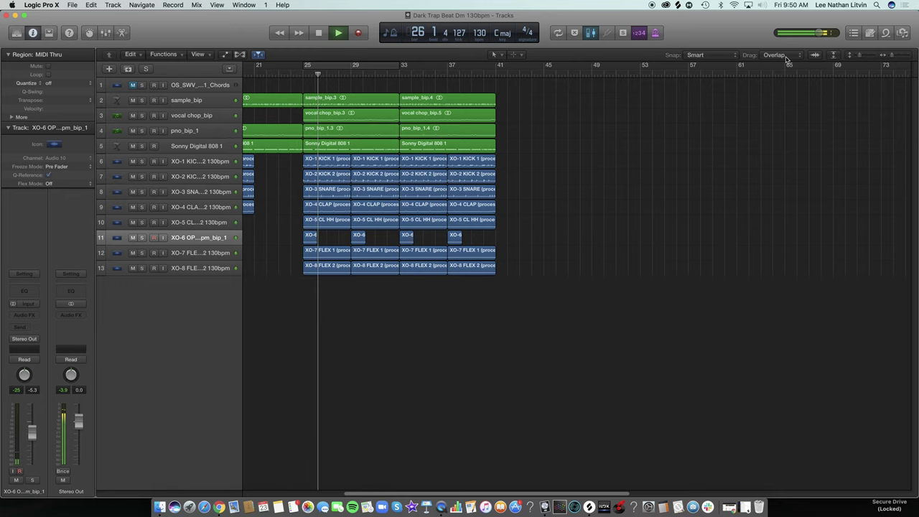
Step: Copy the eight-bar section to bar 41 and delete the copied vocal chop, piano and open hat regions
left_click(891, 57)
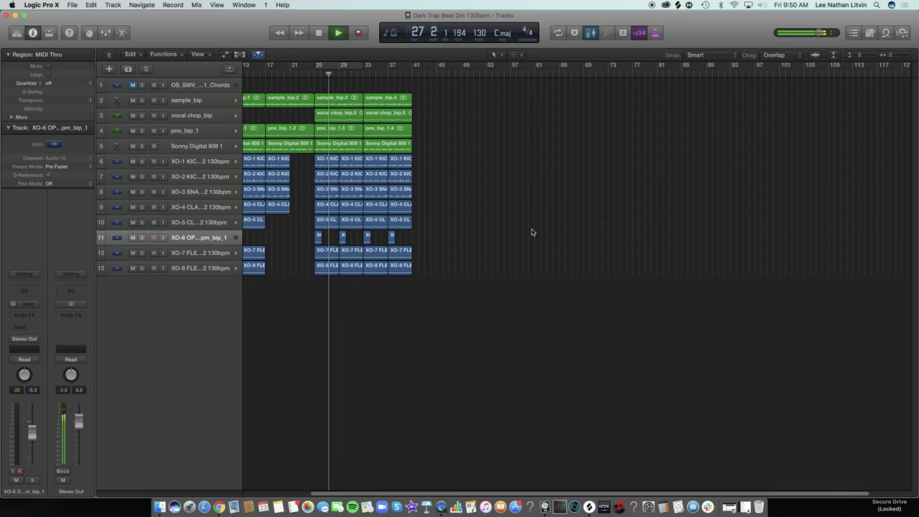
left_click_drag(383, 494, 316, 495)
left_click_drag(306, 303, 312, 217)
left_click_drag(305, 305, 539, 115)
left_click(516, 128)
key("Delete")
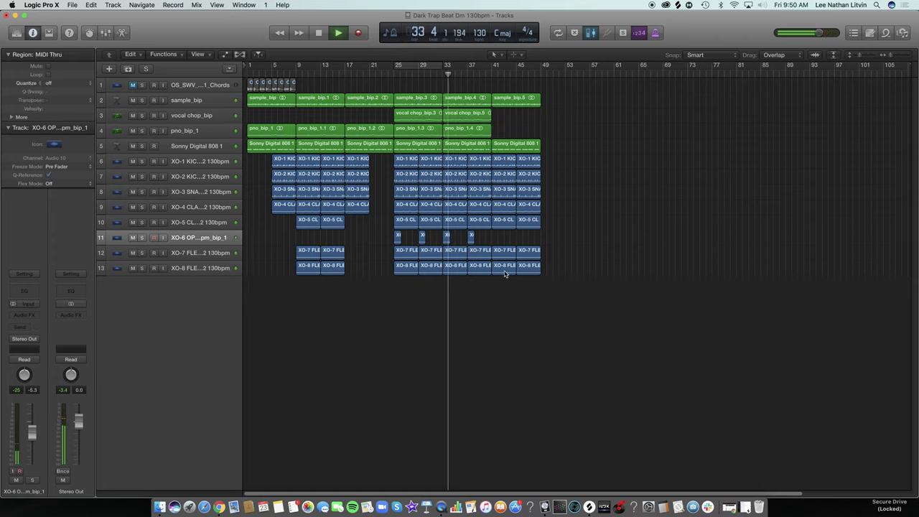
Step: Delete the XO-1 and XO-2 kick regions at bar 41 and trim the 808 region to start at bar 45
left_click(503, 175)
left_click(496, 161, "shift")
key("Delete")
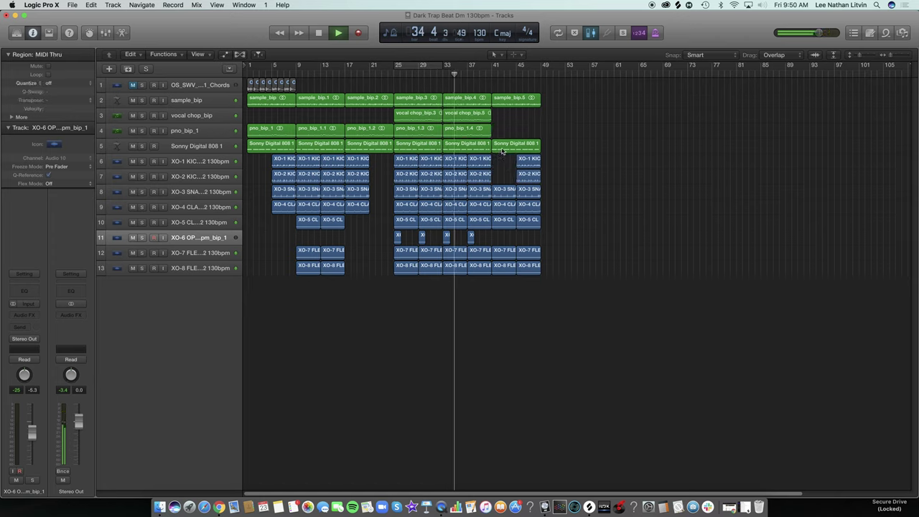
left_click_drag(504, 150, 517, 149)
left_click(506, 169)
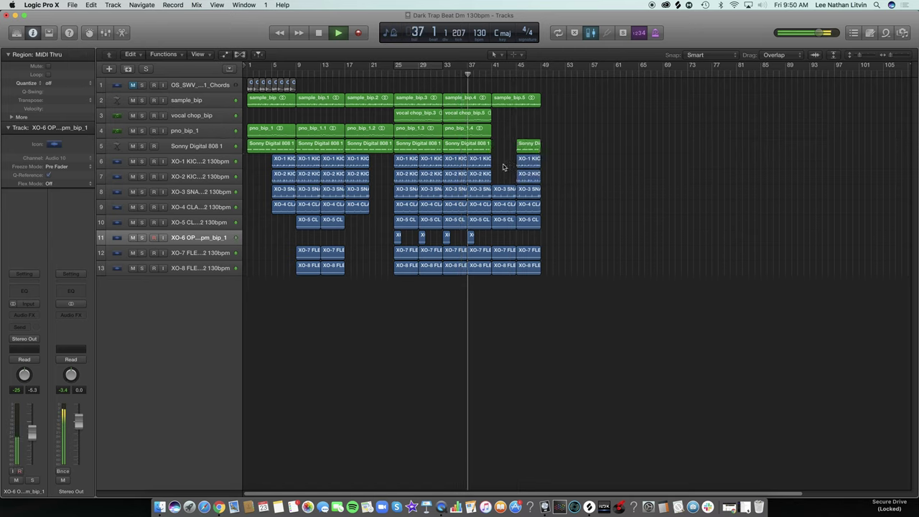
Step: Copy sample_bip.5 to bar 49 and delete the 808 region at bar 45
left_click_drag(510, 107, 552, 102)
left_click(467, 101)
left_click(544, 294)
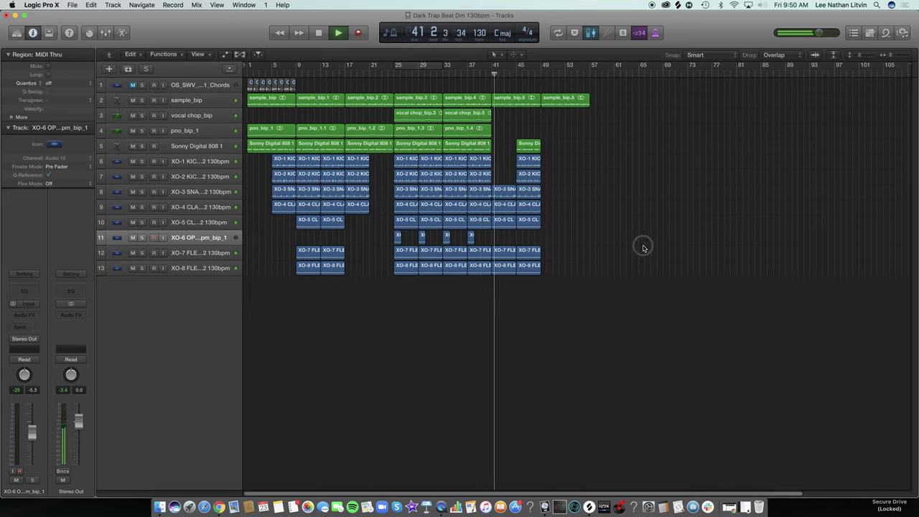
left_click_drag(379, 483, 476, 483)
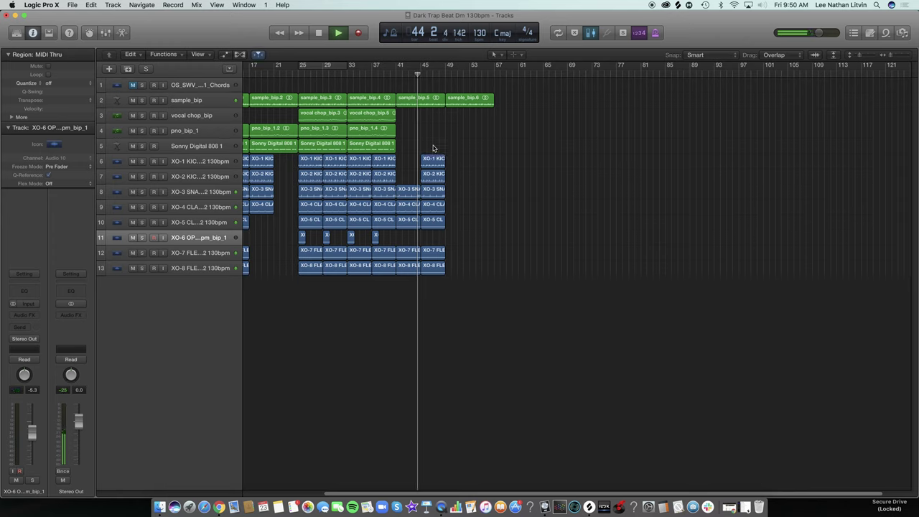
Step: Copy the drum regions from bar 45 to bar 49 and cut the originals off at bar 47
left_click_drag(477, 313, 471, 160)
left_click(442, 91)
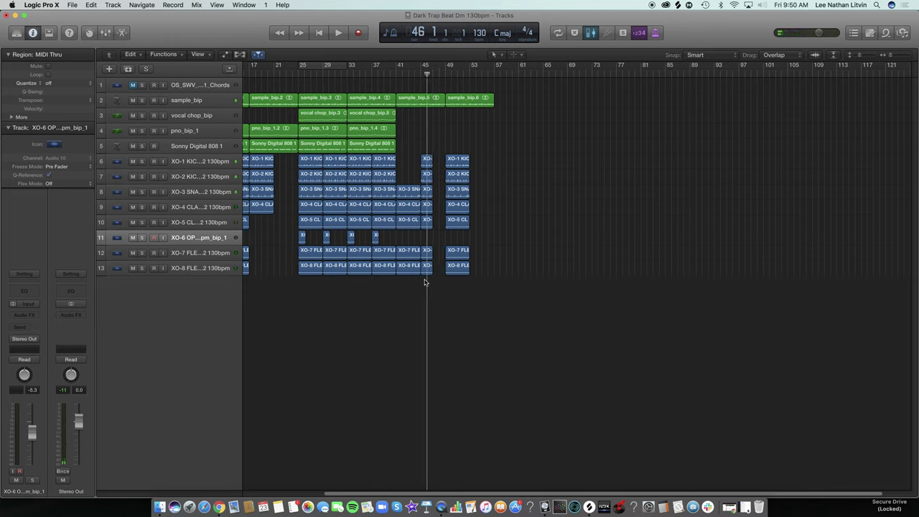
Step: Copy the Sonny Digital 808 region to bar 49 and duplicate the drum regions of bars 49 to 53 at bar 53
left_click_drag(426, 146, 450, 157)
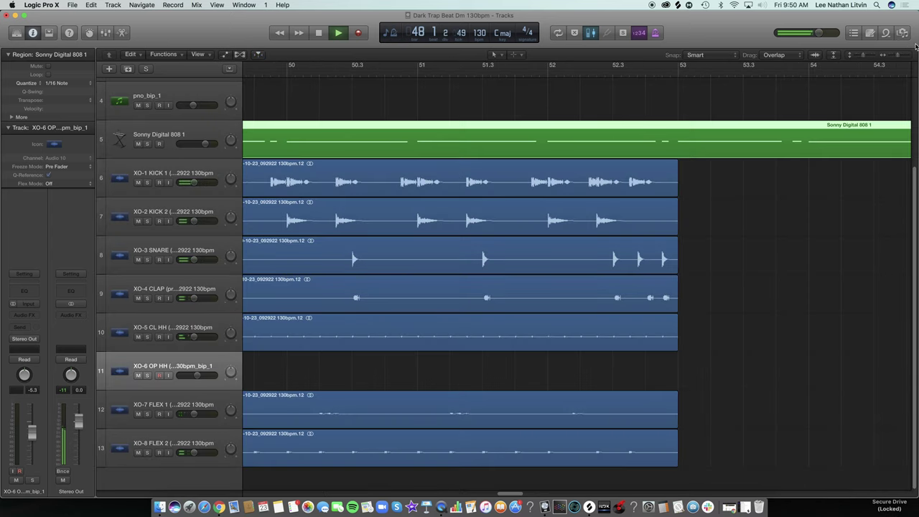
key("z")
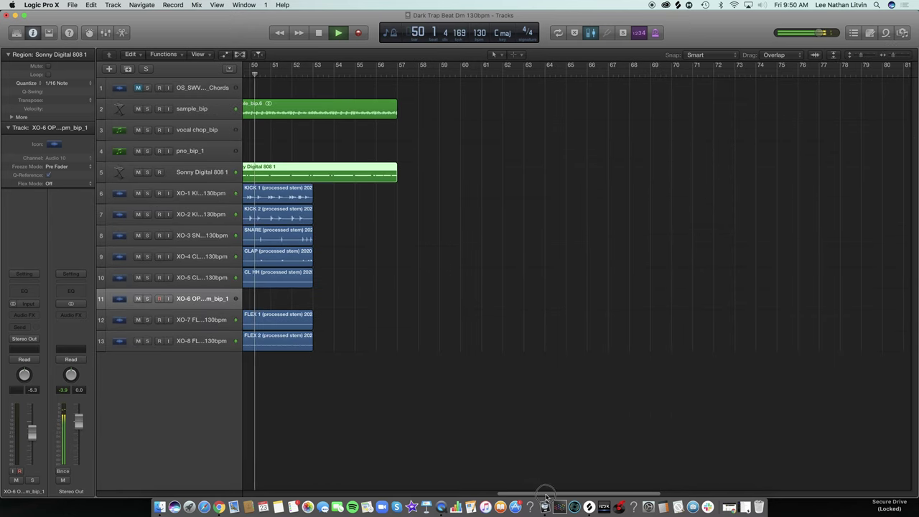
left_click_drag(553, 495, 513, 484)
left_click_drag(481, 411, 426, 192)
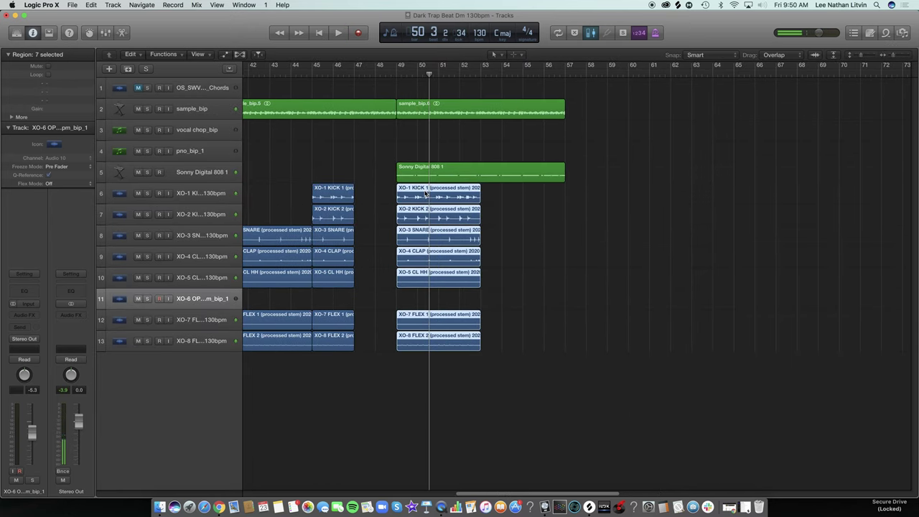
left_click_drag(496, 193, 510, 198)
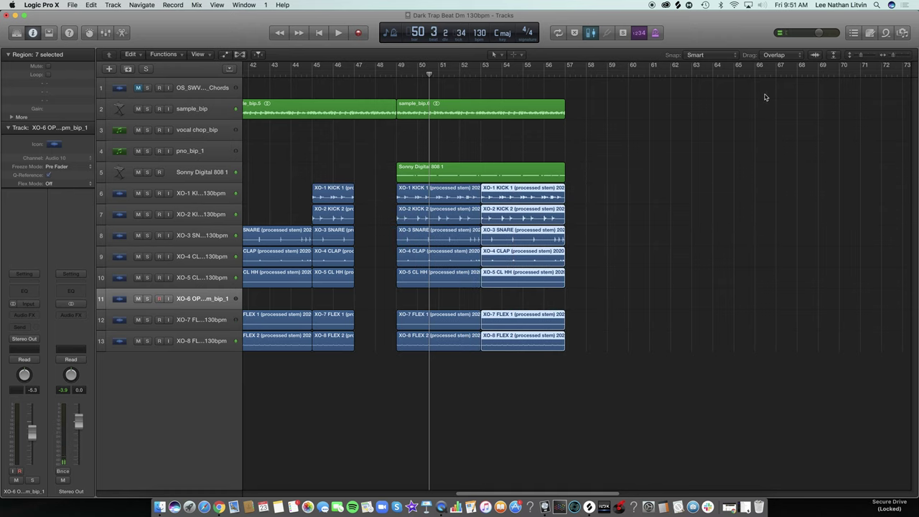
Step: Copy the pno_bip_1.4 region to bar 49 and play the arrangement from bar 40
scroll(507, 174, "down", 5)
left_click_drag(390, 150, 482, 149)
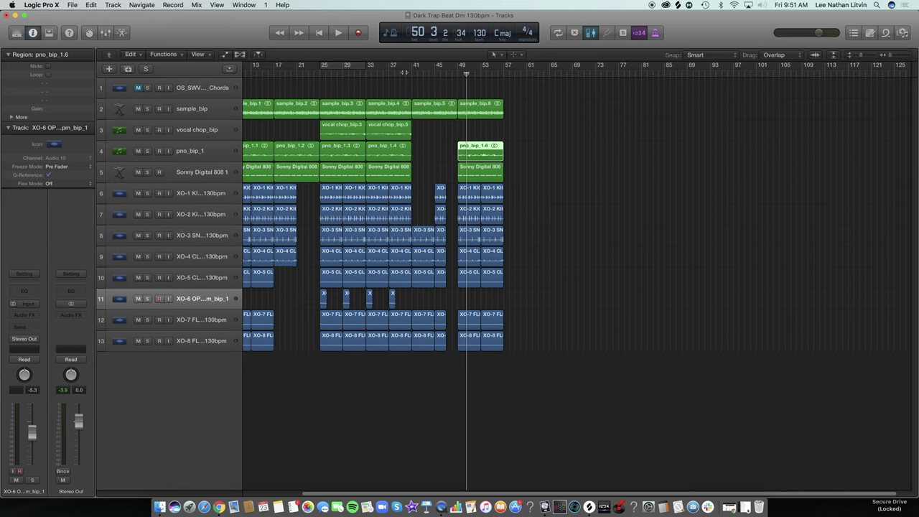
double_click(405, 72)
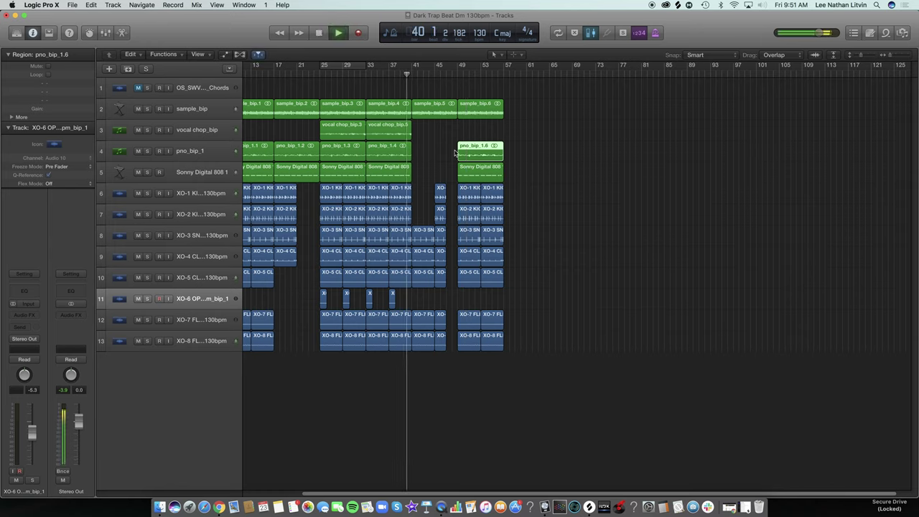
left_click(595, 233)
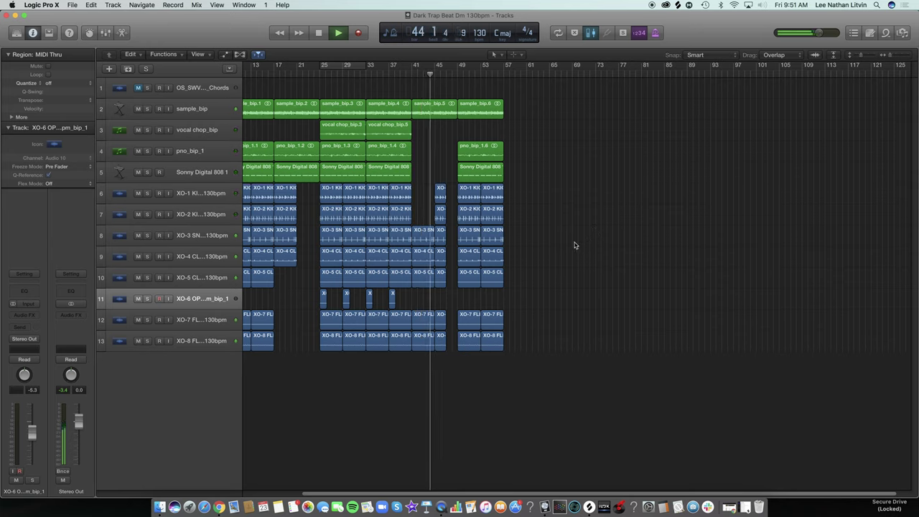
Step: Duplicate all regions of bars 49 to 57 at bars 57 and 65, and select the pno_bip_1 track
left_click_drag(543, 400, 557, 106)
left_click(657, 132)
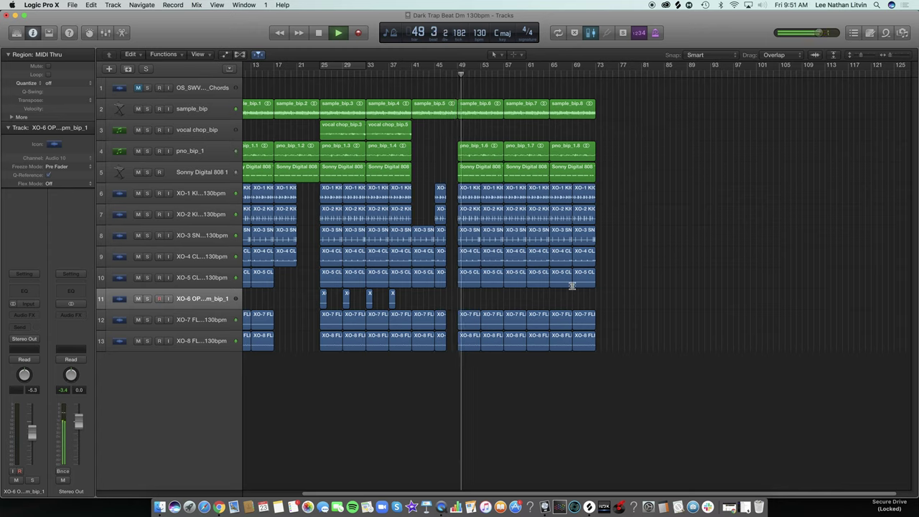
left_click(190, 151)
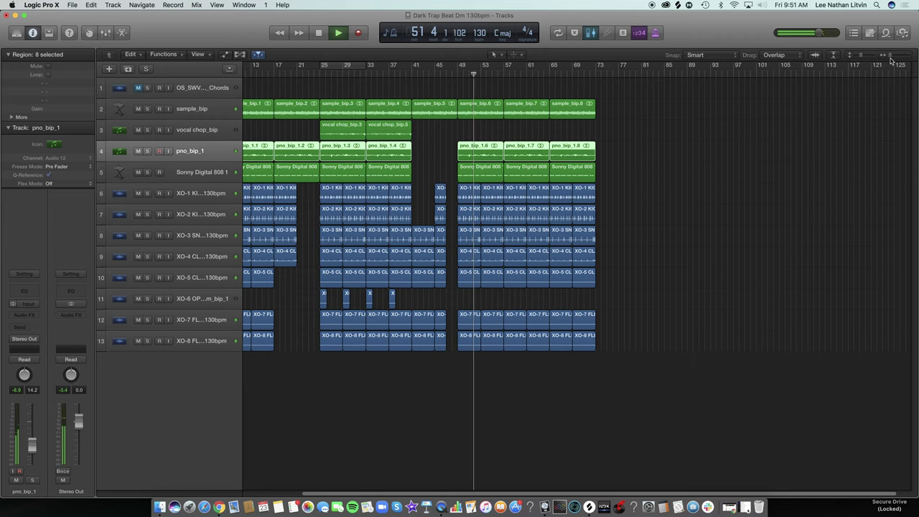
Step: Copy all regions of bars 25 to 41, including the vocal chops, to bar 73
left_click(857, 55)
left_click(886, 57)
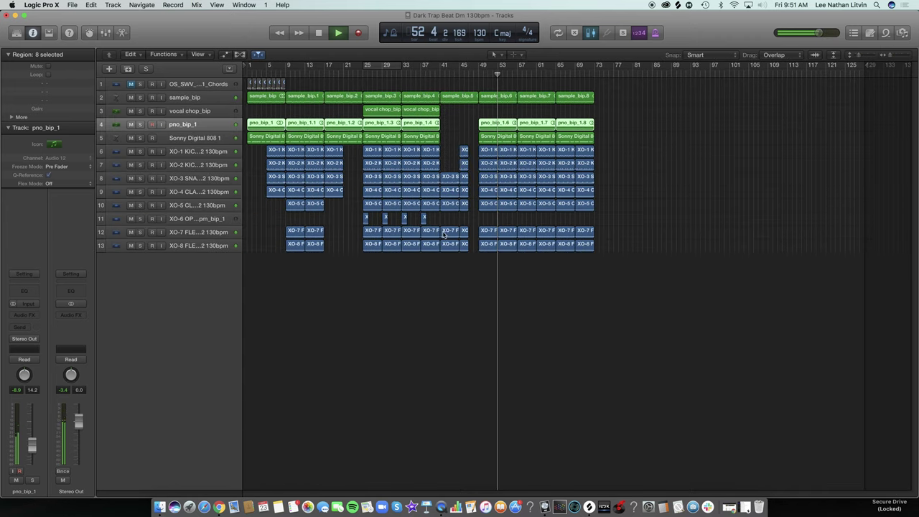
left_click_drag(369, 263, 429, 69)
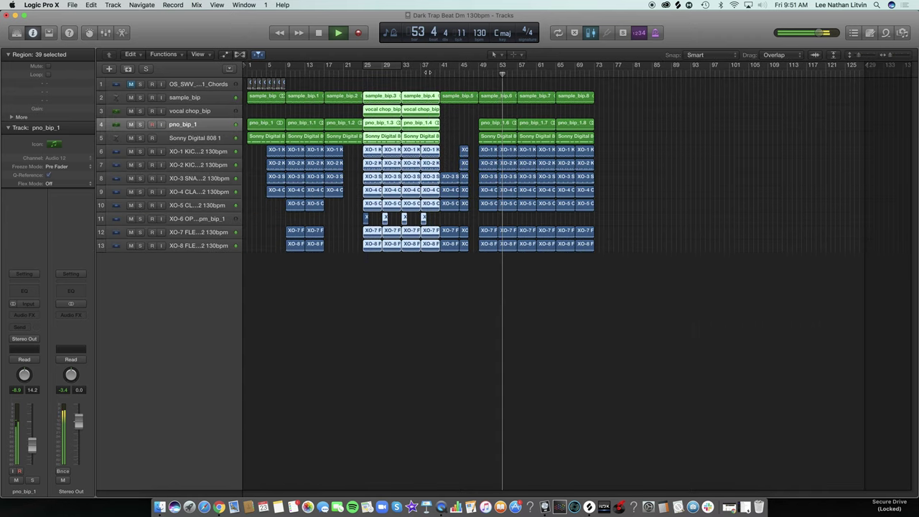
left_click_drag(384, 95, 604, 101)
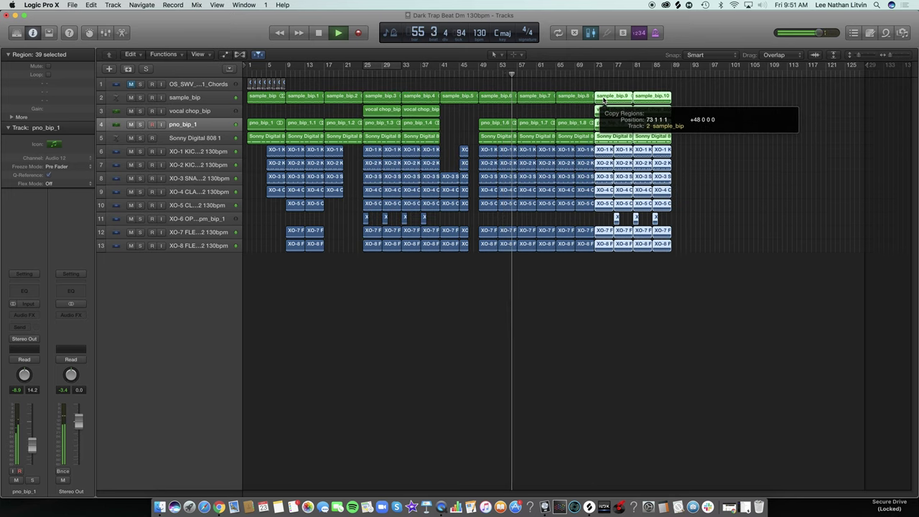
left_click(561, 84)
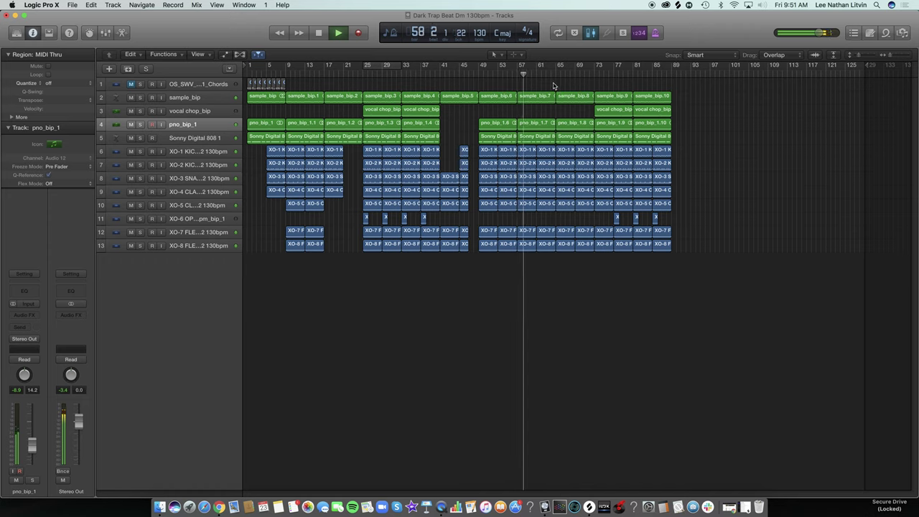
Step: Delete all regions of bars 65 to 73 and move the section at bar 73 back to bar 65
left_click_drag(566, 86, 589, 267)
key("Delete")
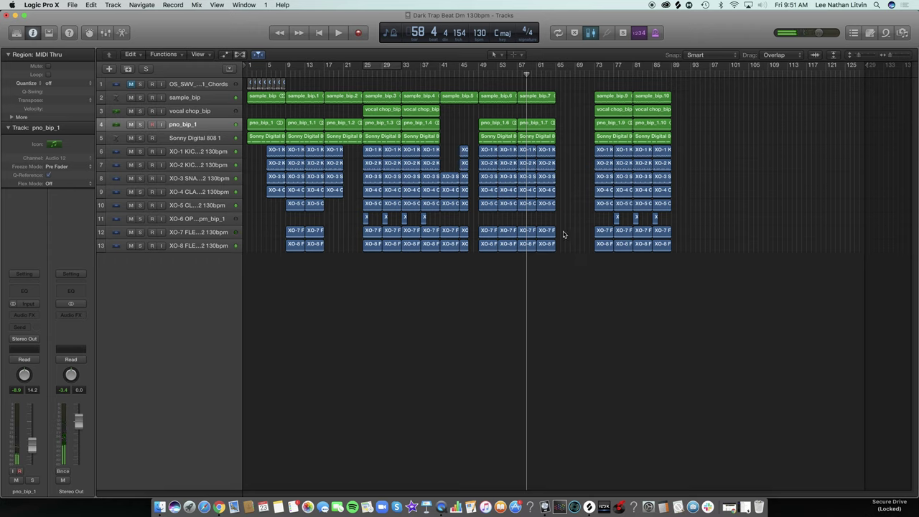
left_click_drag(579, 106, 657, 268)
left_click_drag(606, 98, 566, 98)
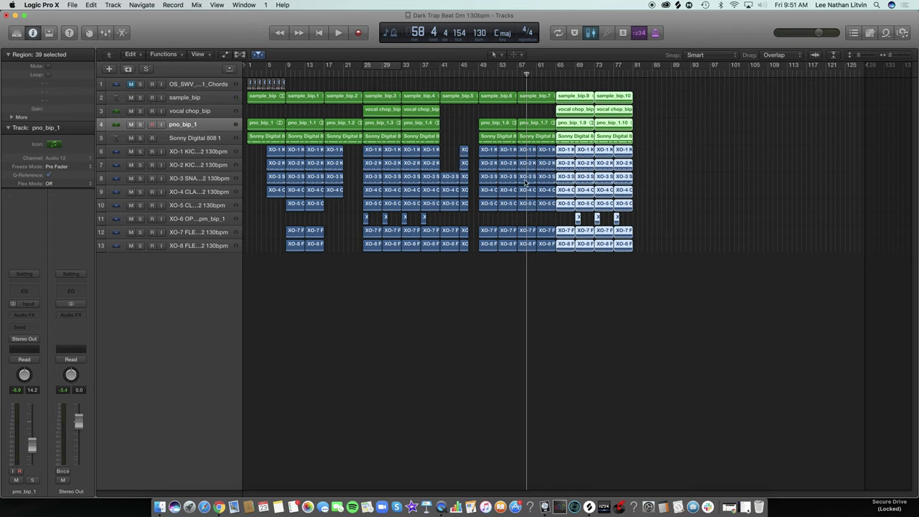
Step: Delete the XO-7 and XO-8 flex regions of bars 57 to 65 and resume playback
left_click_drag(522, 228, 559, 267)
key("Delete")
key("space")
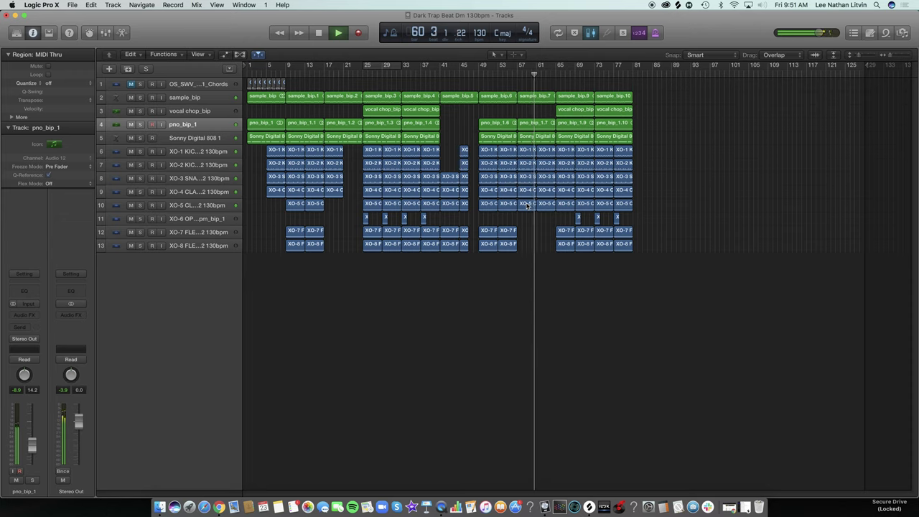
Step: Delete the XO-5 closed hat region at bar 61, split the 808 region there, and play the passage
key("space")
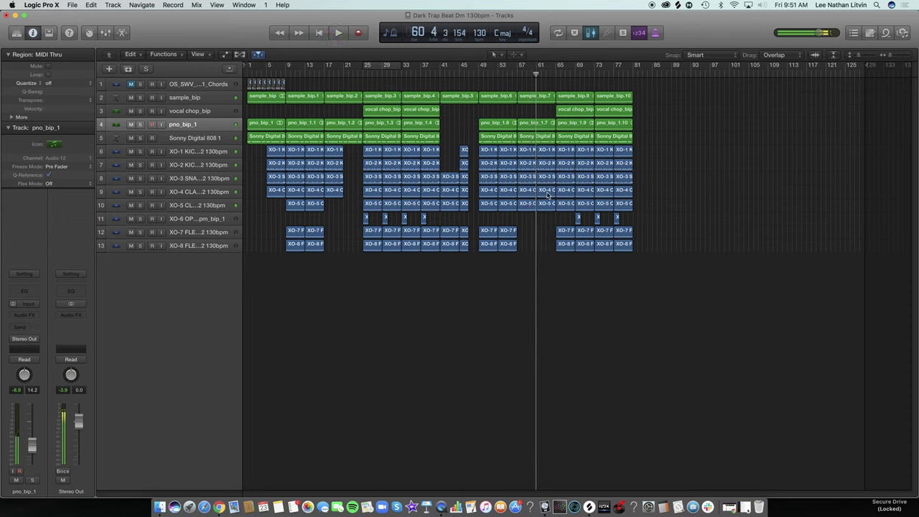
left_click(549, 139)
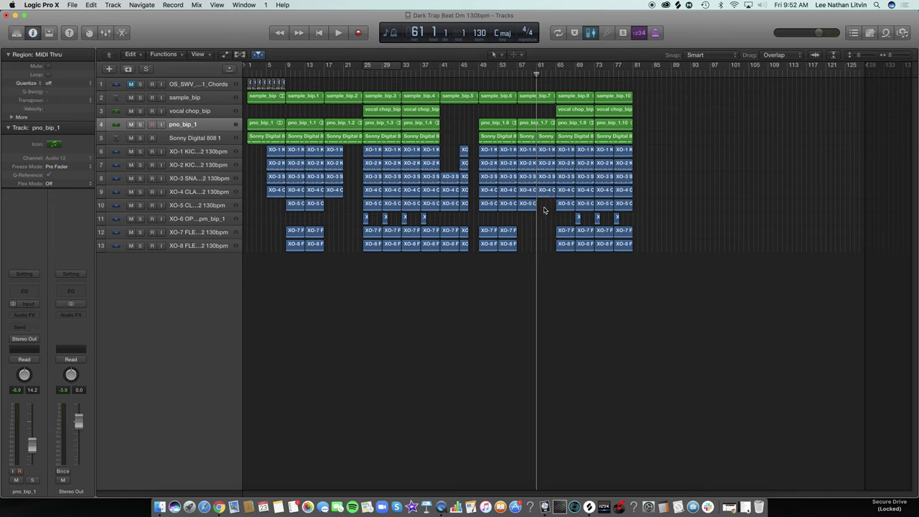
key("space")
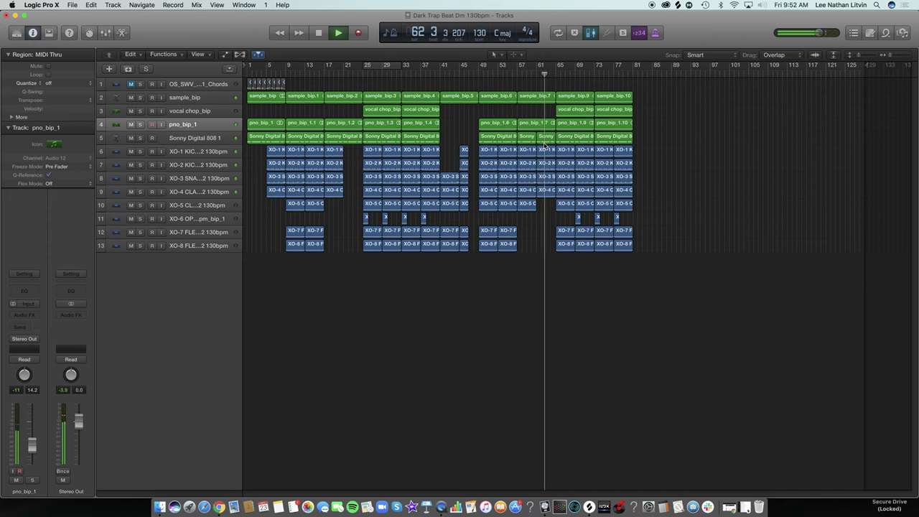
key("space")
Step: Cut the kick, snare and clap regions off at bar 64, leaving a one-bar gap before bar 65
left_click(549, 73)
left_click_drag(546, 167, 555, 180)
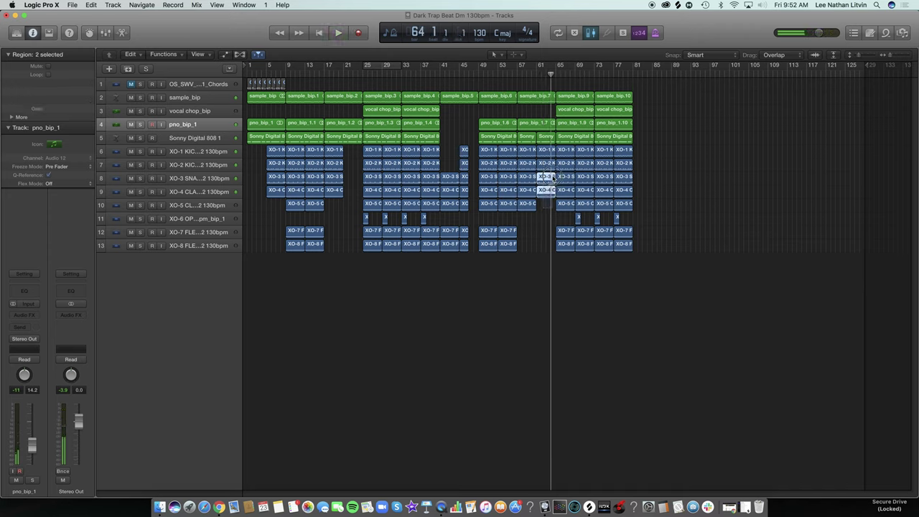
key("comma")
left_click(550, 74)
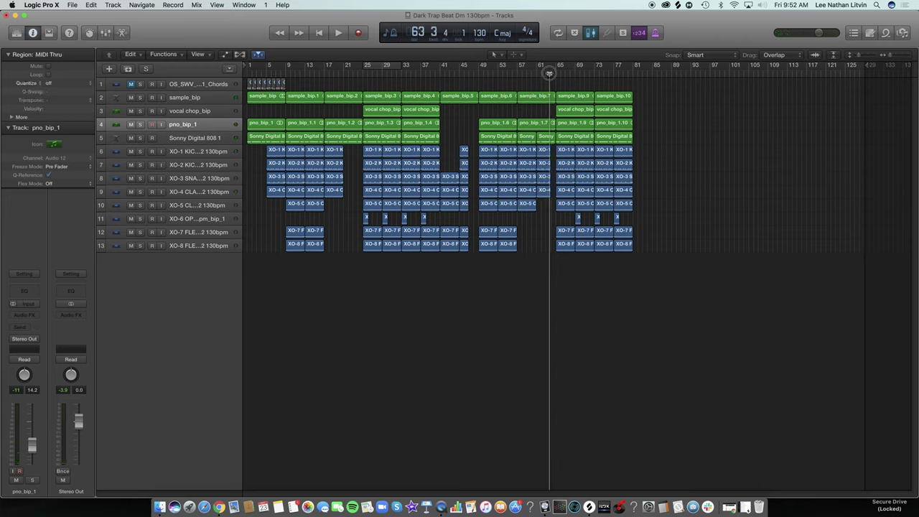
Step: Split sample_bip.7 at bar 64, delete its last bar, and play the transition into bar 65
left_click(551, 73)
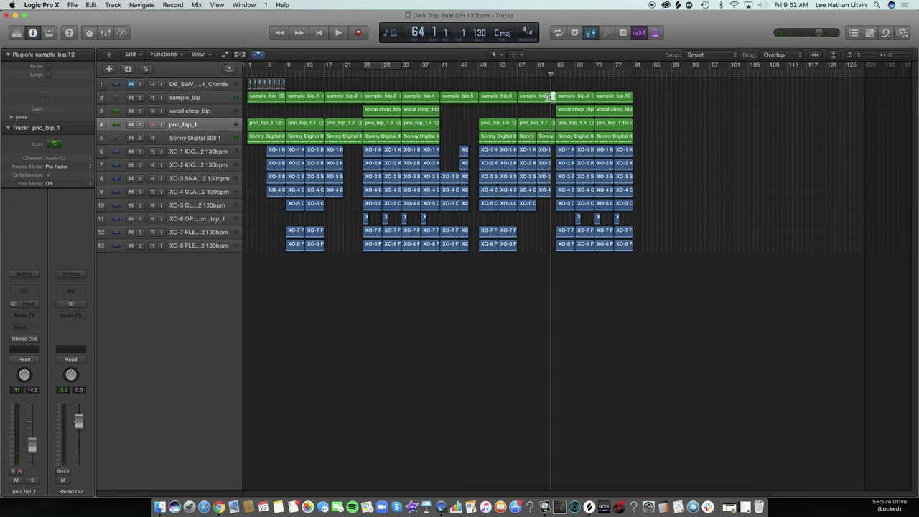
key("comma")
key("comma")
key("comma")
key("space")
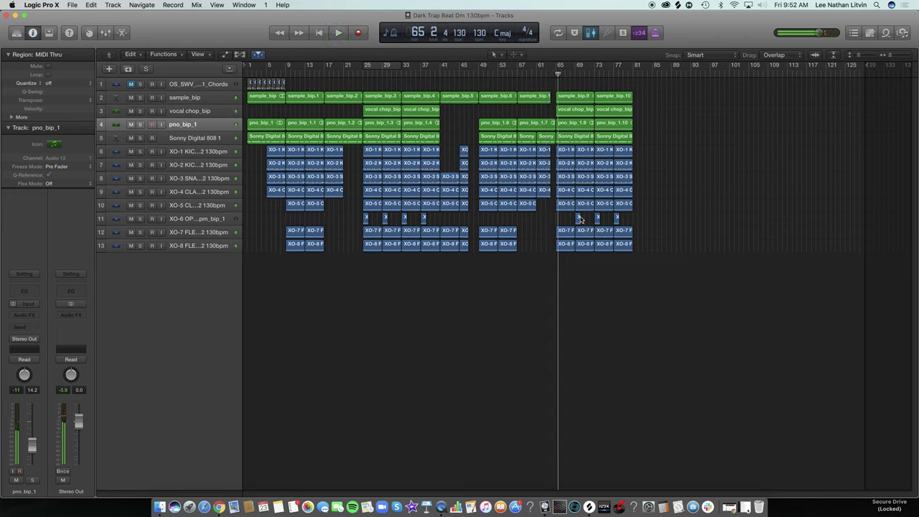
Step: Copy the XO-6 open hat region from bar 69 to bar 65 and play from bar 62
left_click_drag(578, 218, 559, 217)
left_click(540, 72)
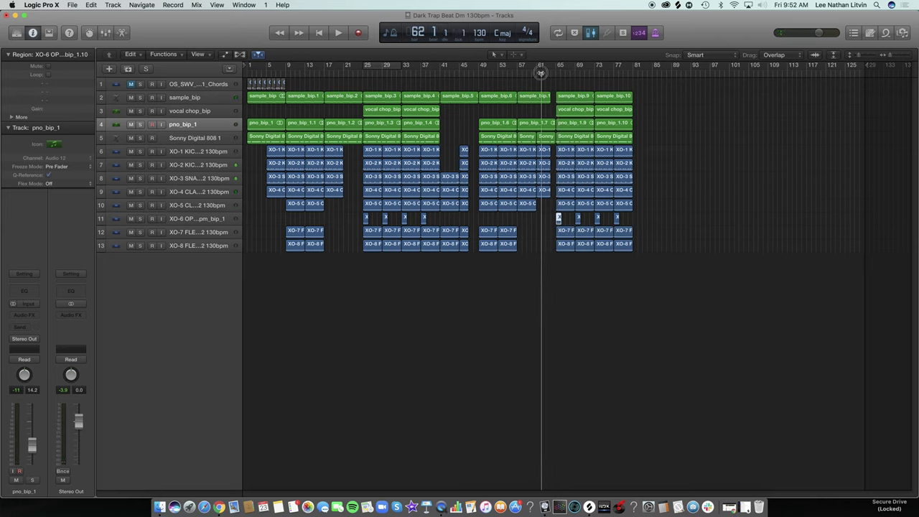
key("space")
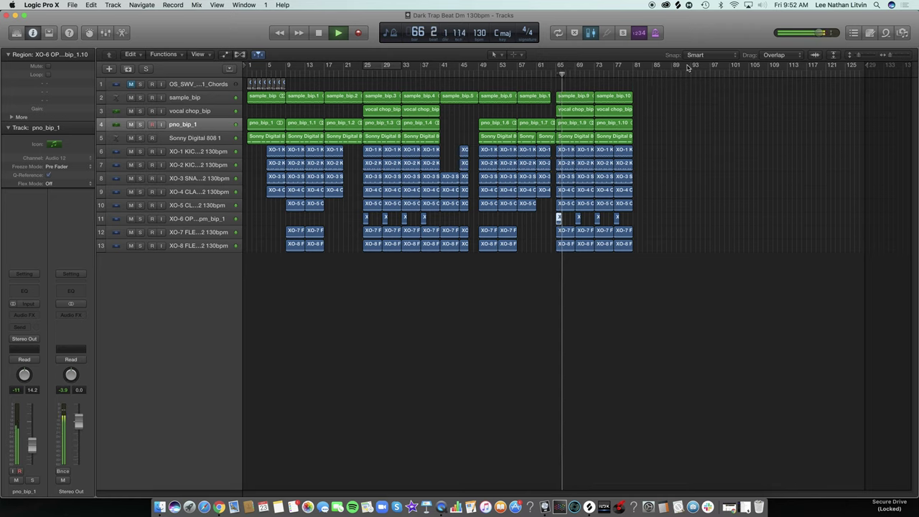
Step: Play bars 25 to 33 as a cycle, view the recently added samples in Splice, and return to Logic Pro X
key("c")
key("space")
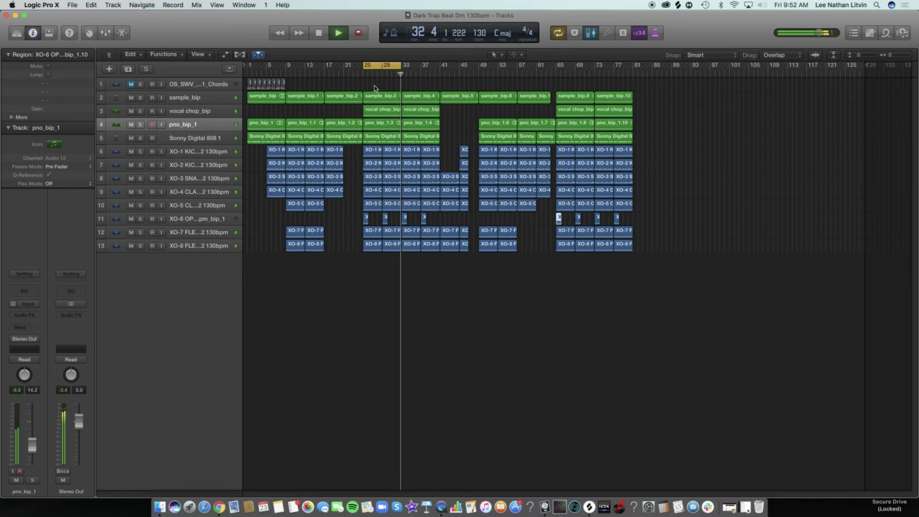
left_click(589, 507)
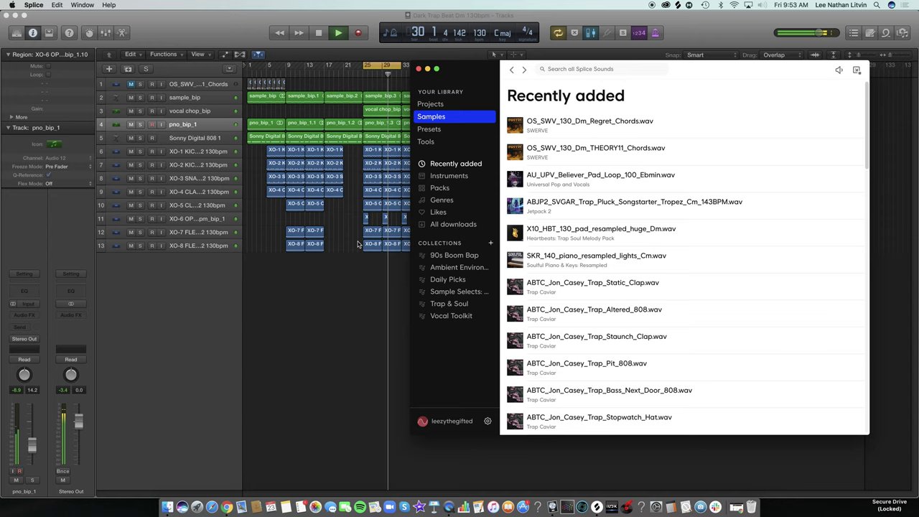
left_click(329, 317)
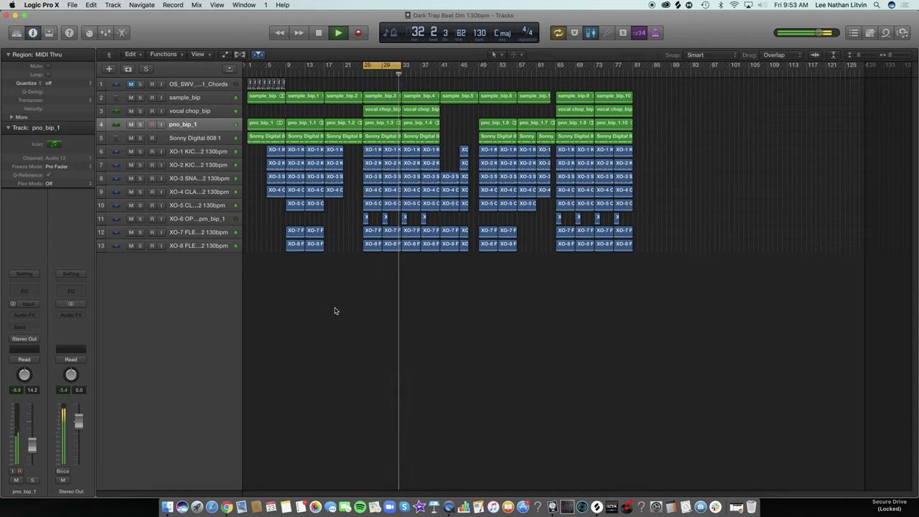